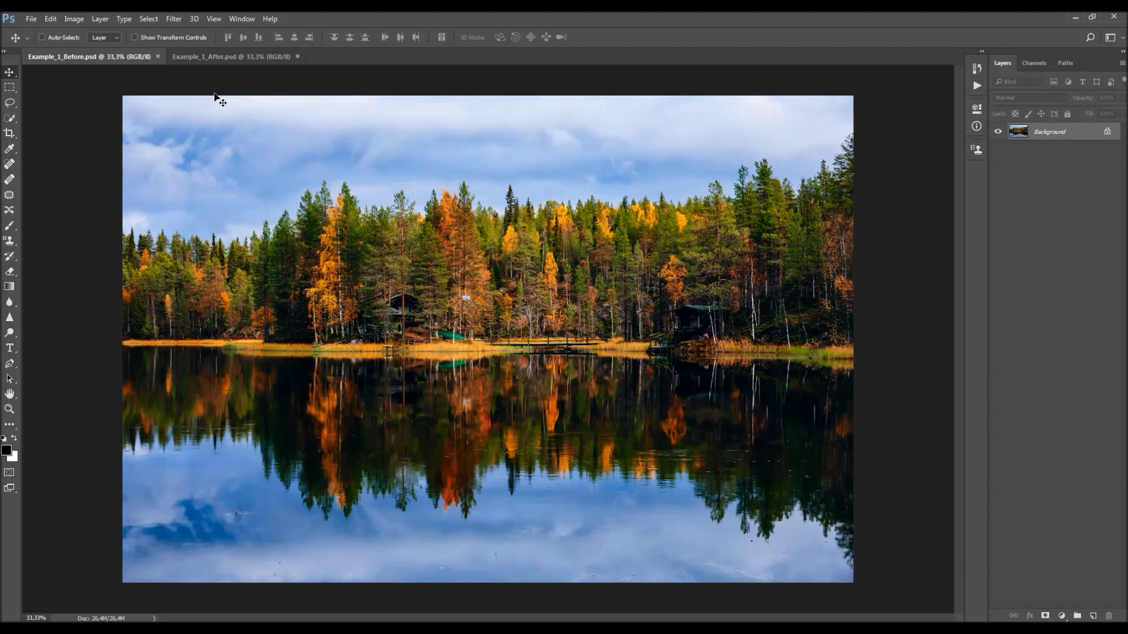
# Zoom into the Example_1_After painting and pan around the forest to inspect its brush texture
pyautogui.click(210, 59)
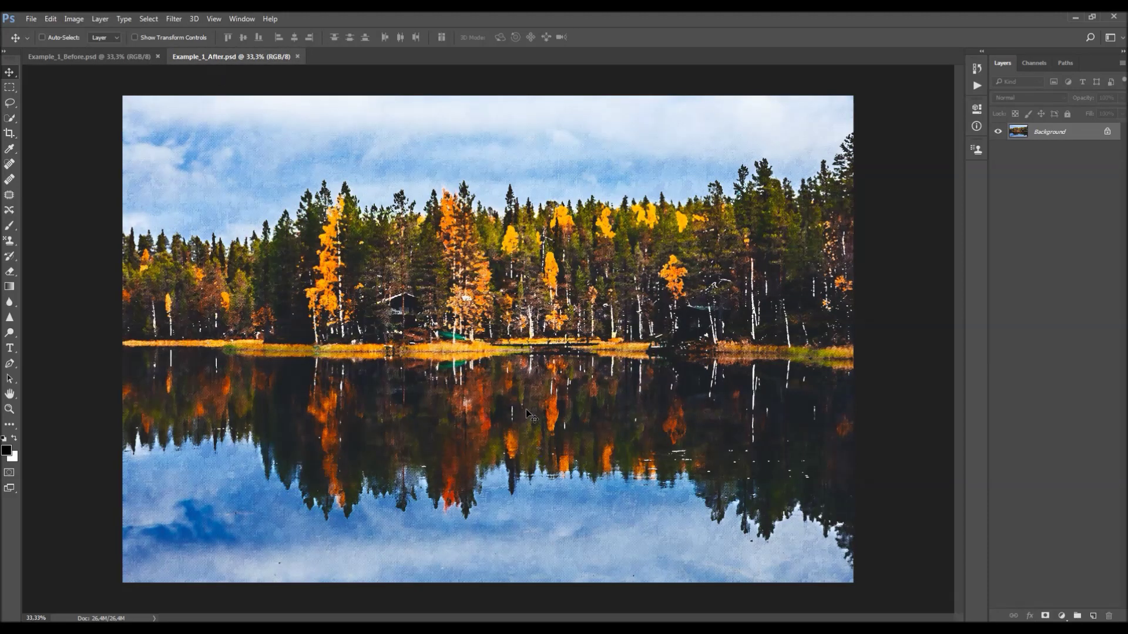
pyautogui.press('z')
pyautogui.click(491, 340)
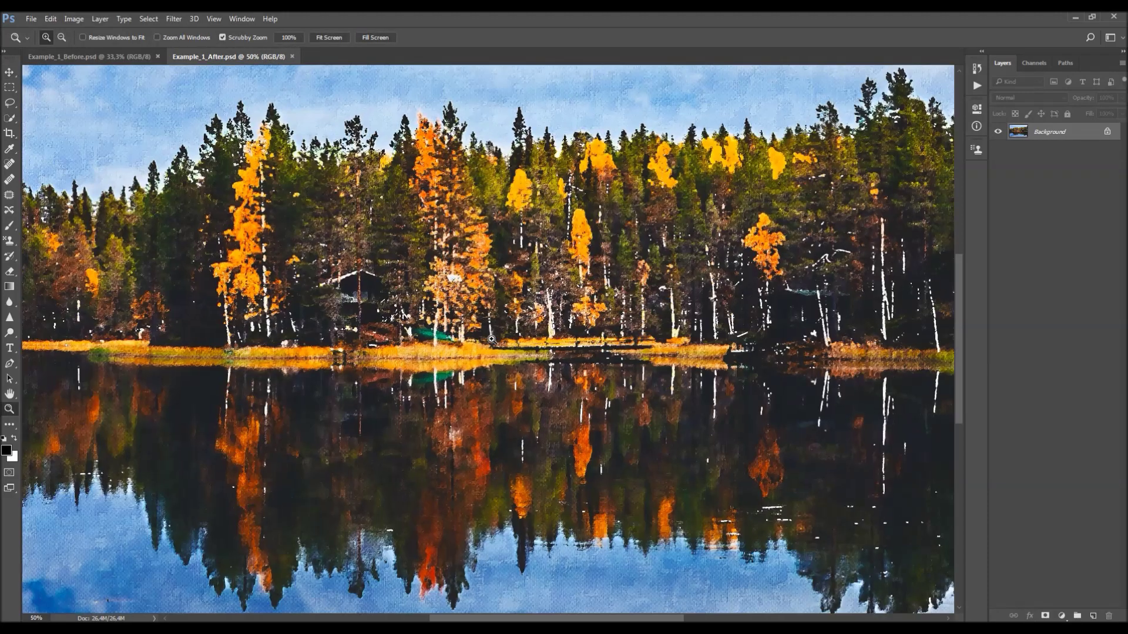
pyautogui.press('h')
pyautogui.moveTo(541, 81); pyautogui.dragTo(580, 147)
pyautogui.moveTo(542, 293); pyautogui.dragTo(605, 356)
pyautogui.moveTo(677, 402); pyautogui.dragTo(409, 411)
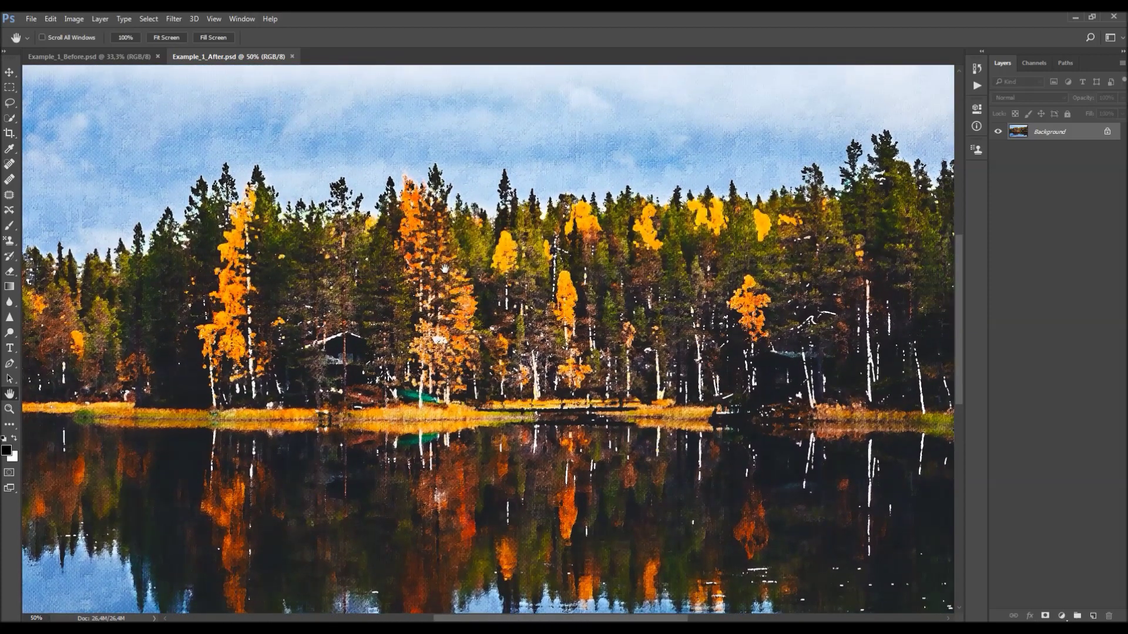
pyautogui.moveTo(525, 275); pyautogui.dragTo(512, 326)
# Fit the whole After painting on screen and zoom out to 33.3%
pyautogui.press('z')
pyautogui.rightClick(499, 317)
pyautogui.click(517, 326)
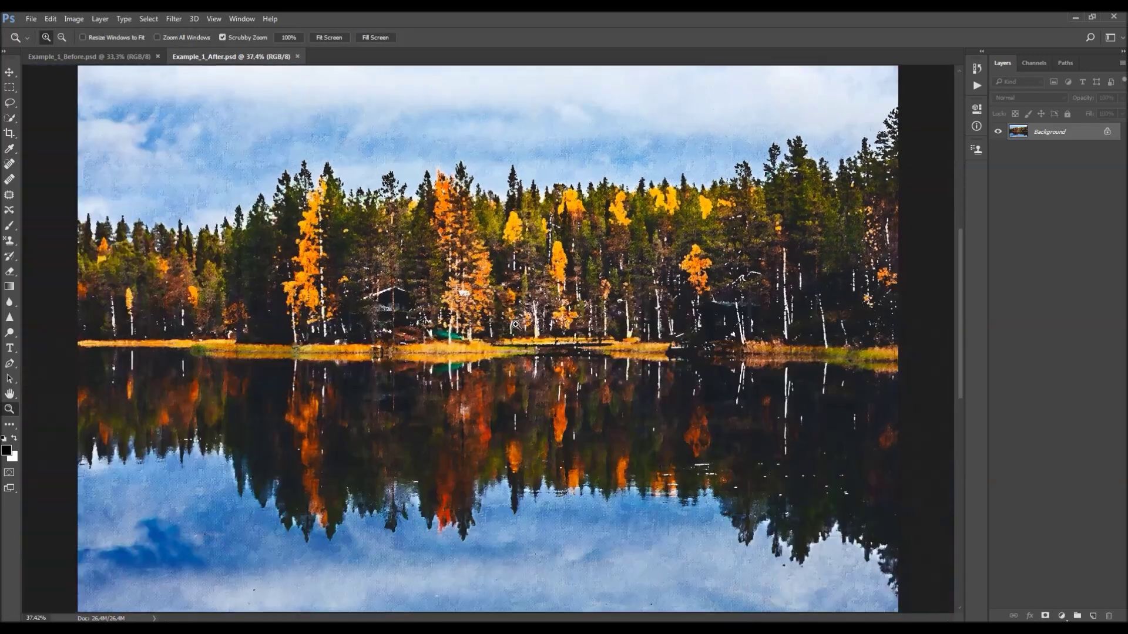
pyautogui.click(509, 300)
pyautogui.press('v')
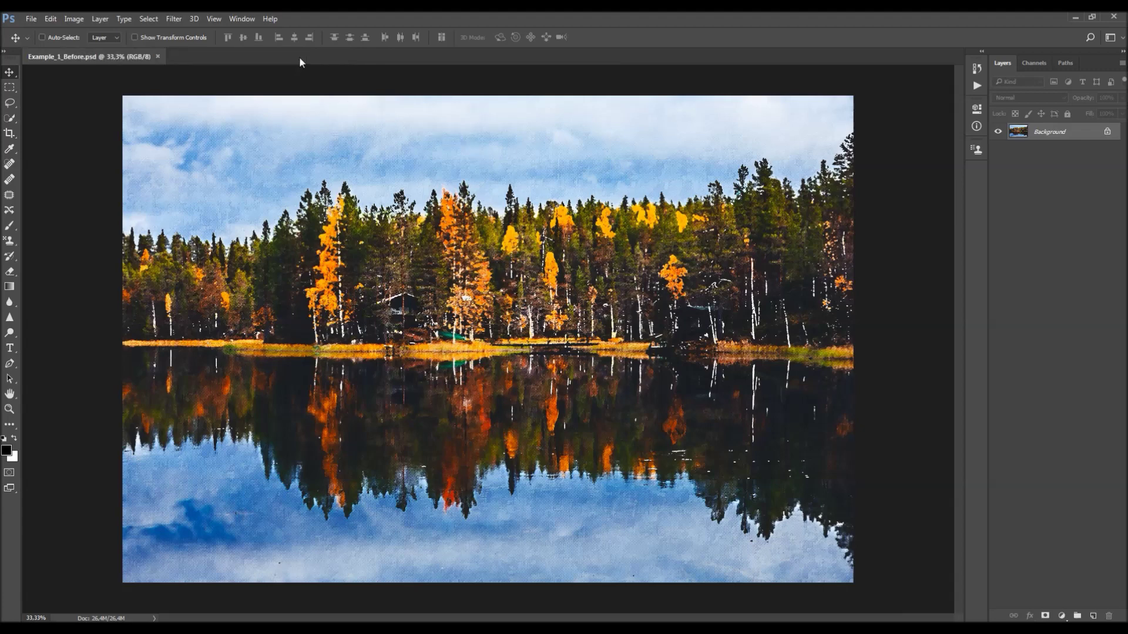
pyautogui.click(297, 57)
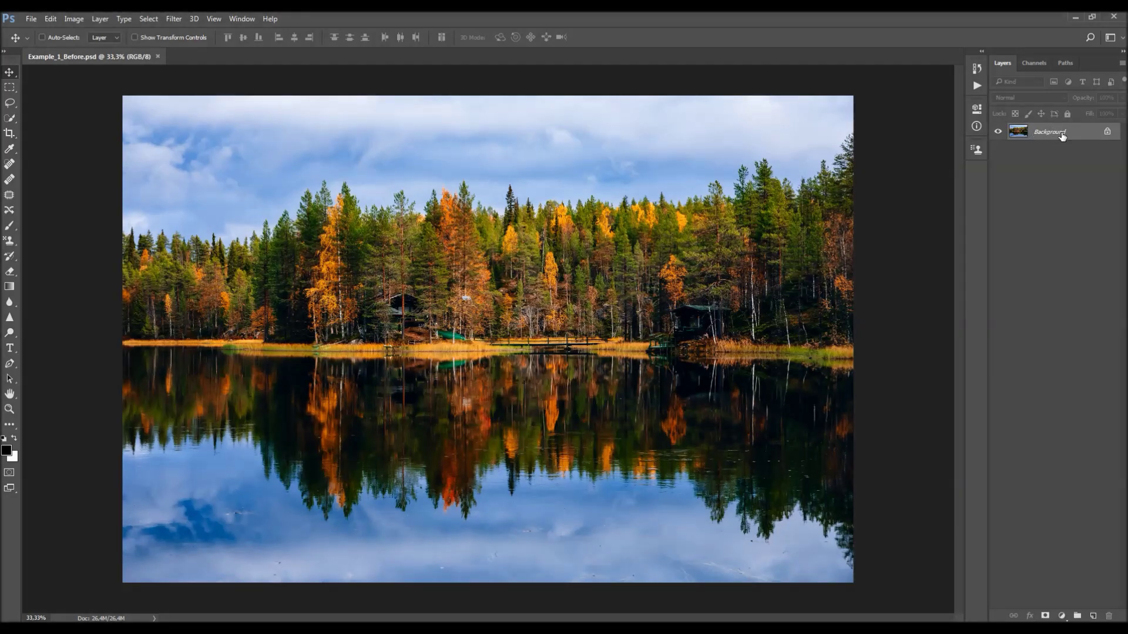
pyautogui.doubleClick(1092, 134)
pyautogui.press('Return')
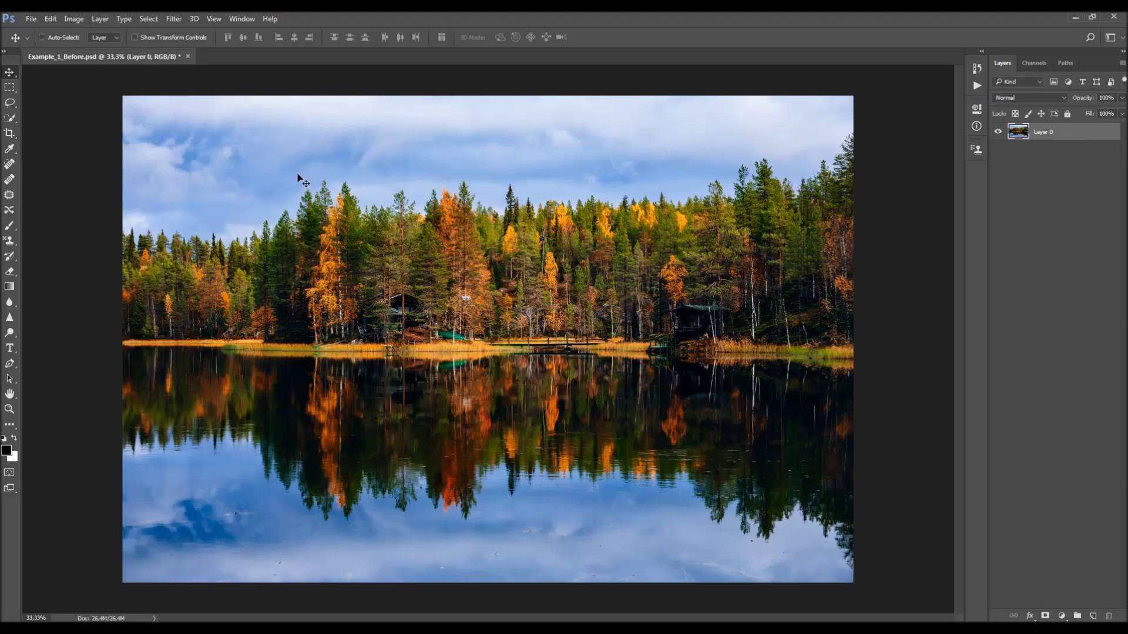
pyautogui.click(101, 20)
pyautogui.moveTo(105, 31)
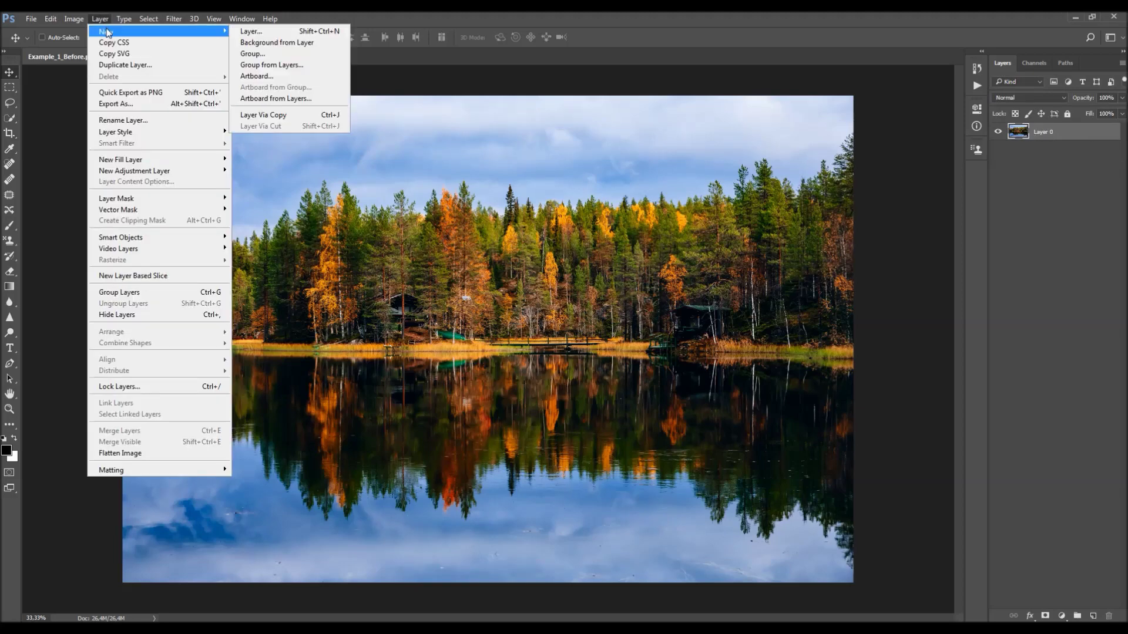
pyautogui.click(278, 42)
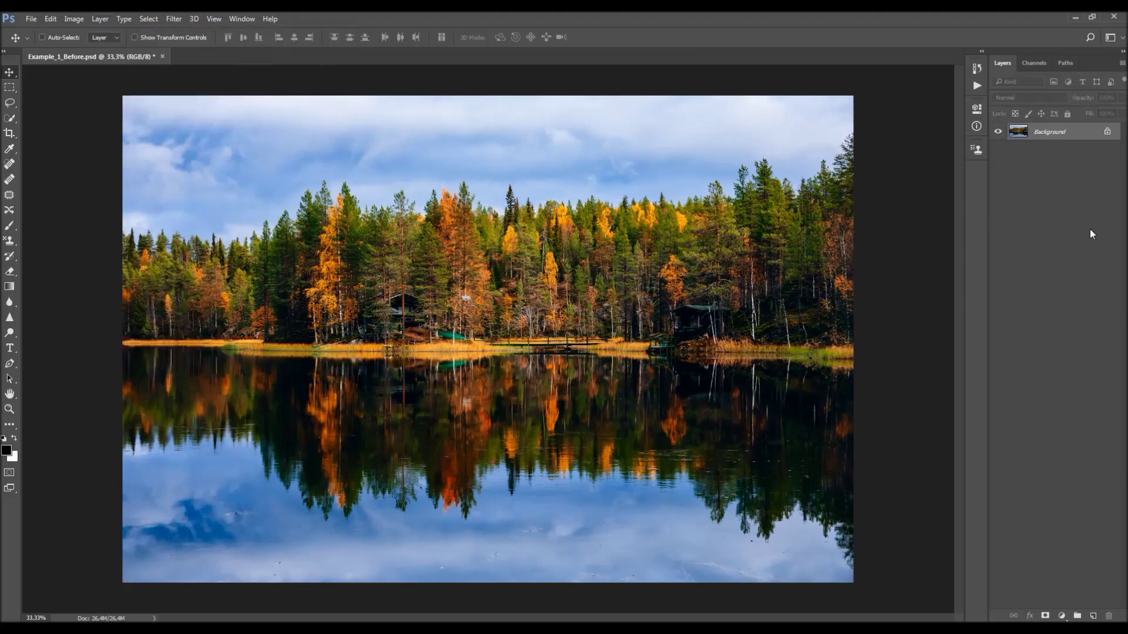
pyautogui.click(1121, 63)
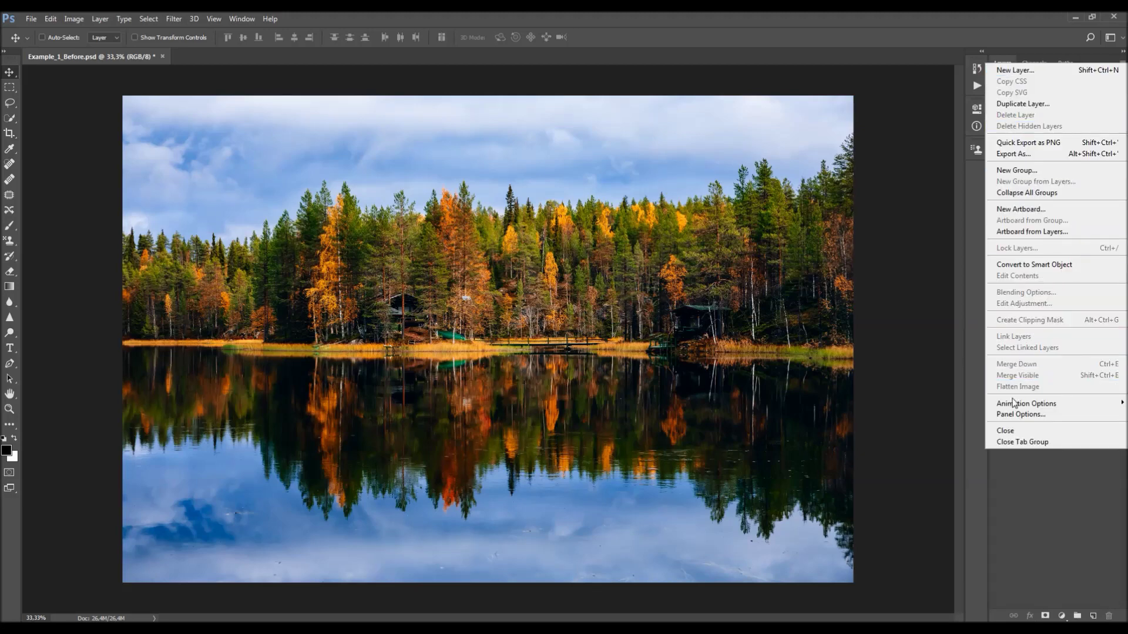
pyautogui.click(1021, 415)
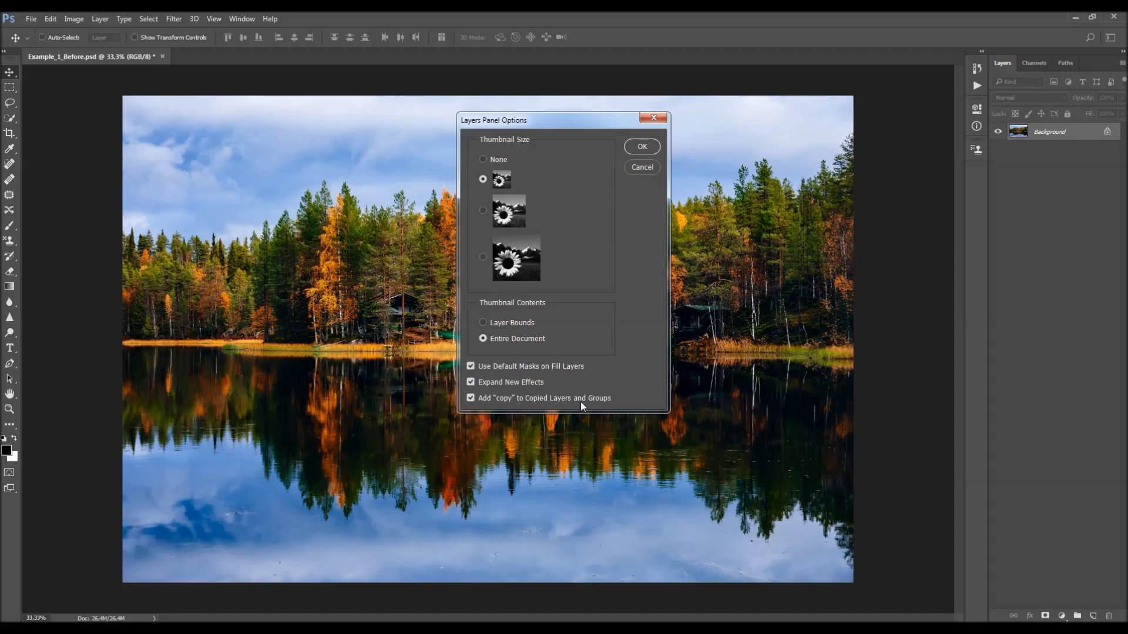
pyautogui.click(653, 118)
pyautogui.click(69, 20)
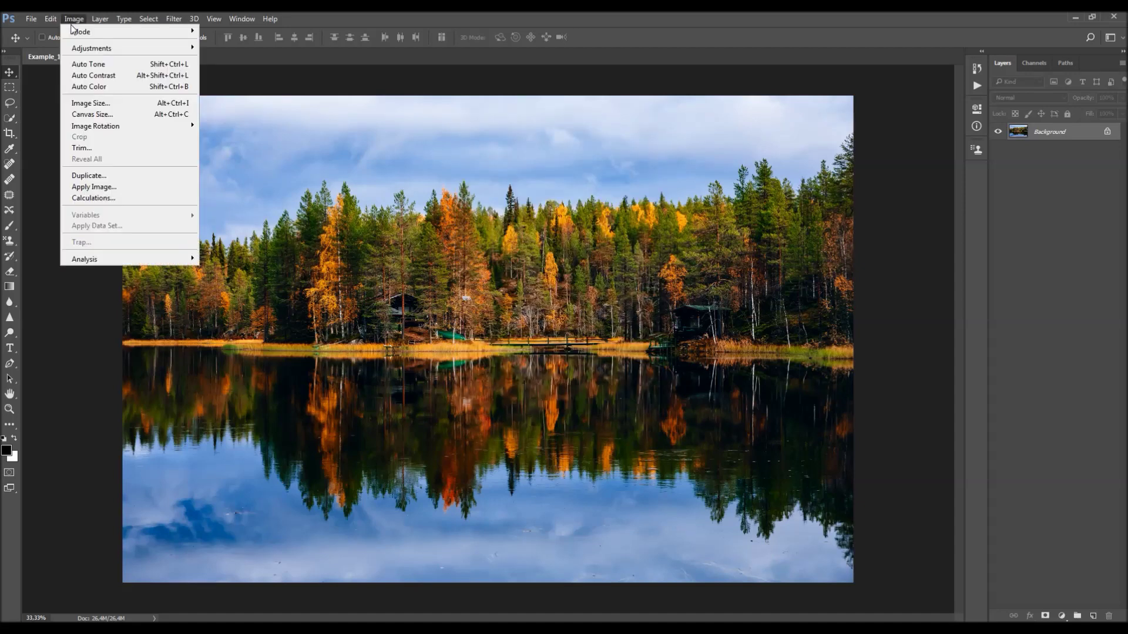
pyautogui.moveTo(79, 32)
pyautogui.click(91, 103)
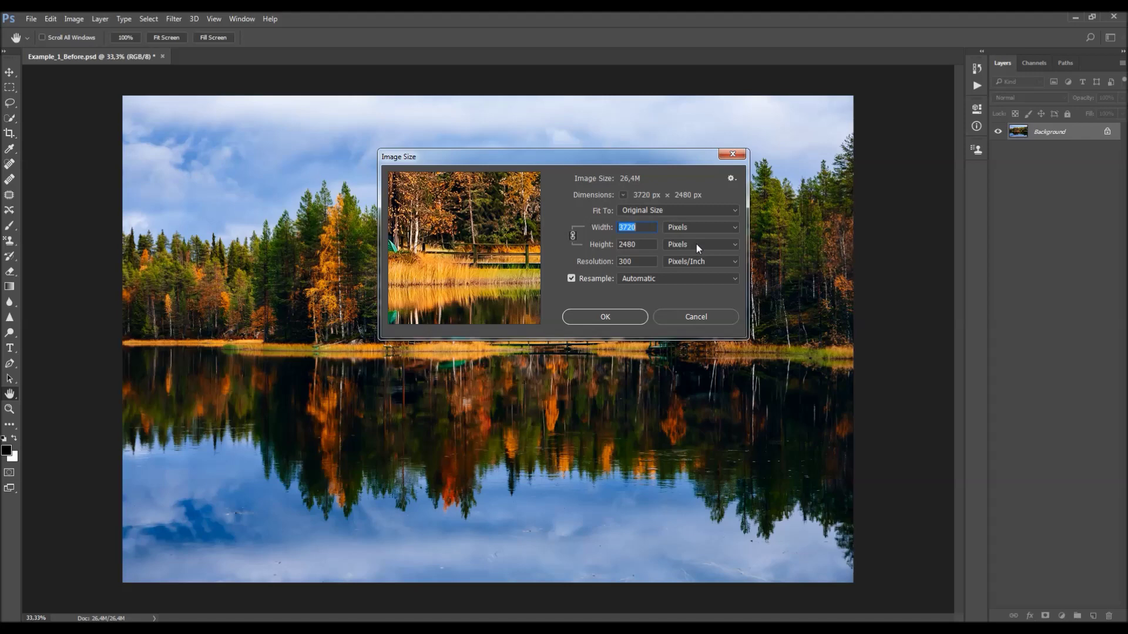
pyautogui.click(733, 154)
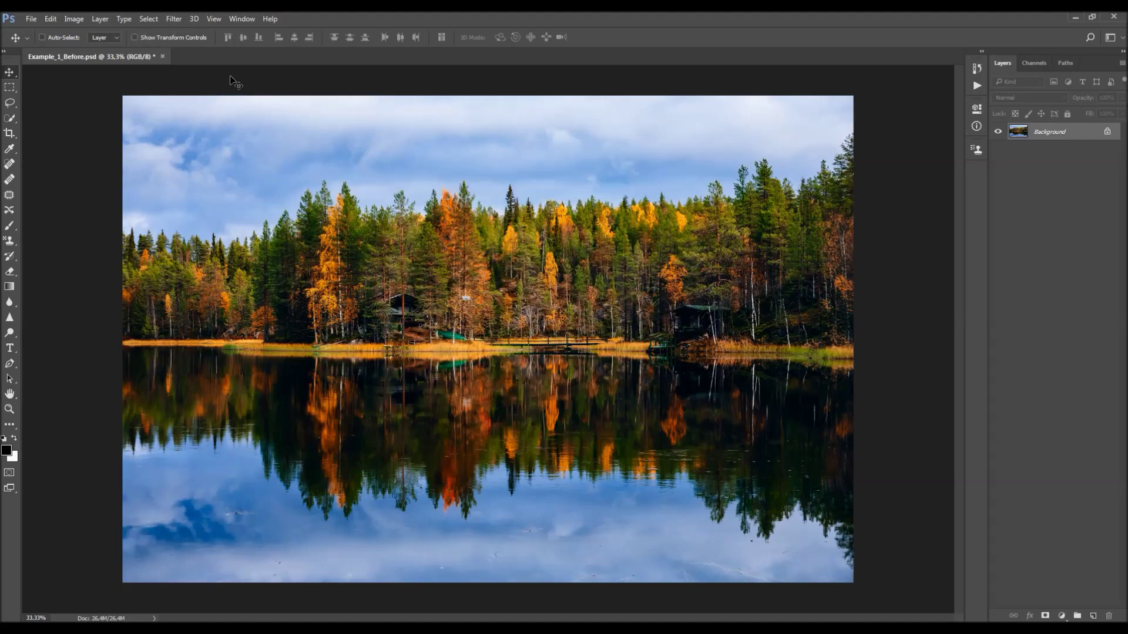
# Show the Actions panel, load Palette.atn from the CS6+ folder, and select its Palette action
pyautogui.click(242, 19)
pyautogui.click(253, 96)
pyautogui.click(957, 63)
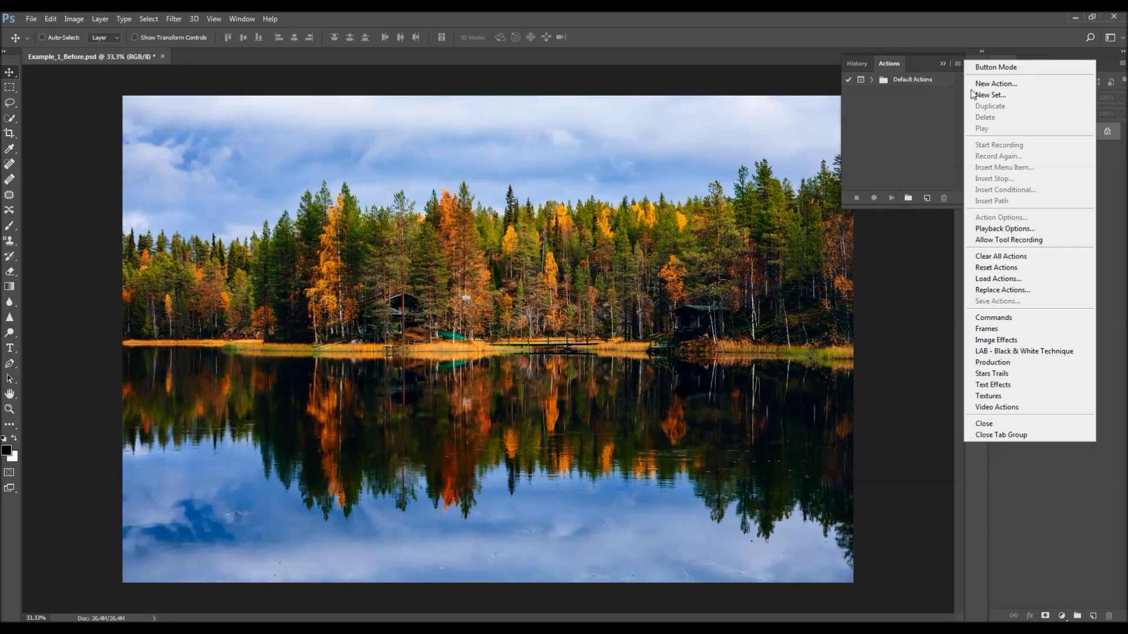
pyautogui.click(989, 283)
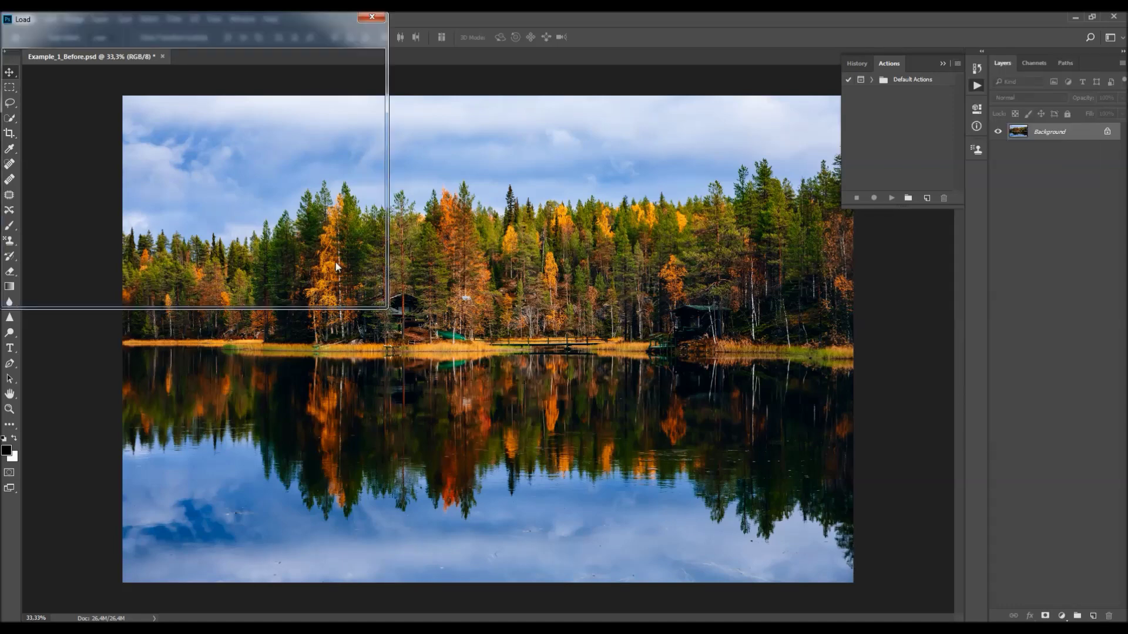
pyautogui.click(288, 196)
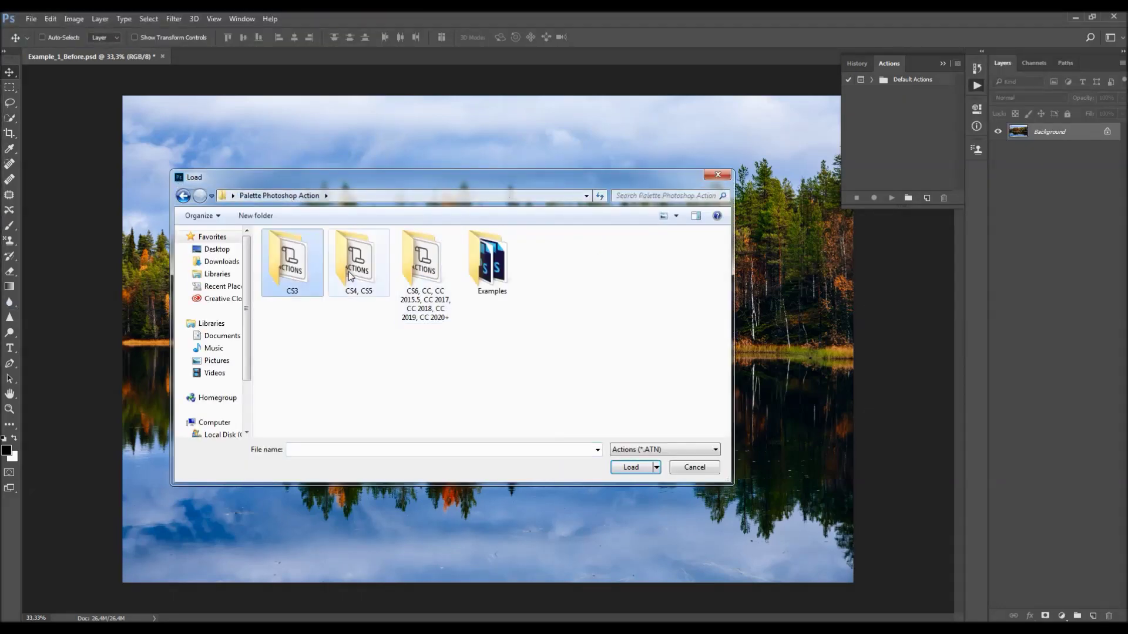
pyautogui.doubleClick(435, 276)
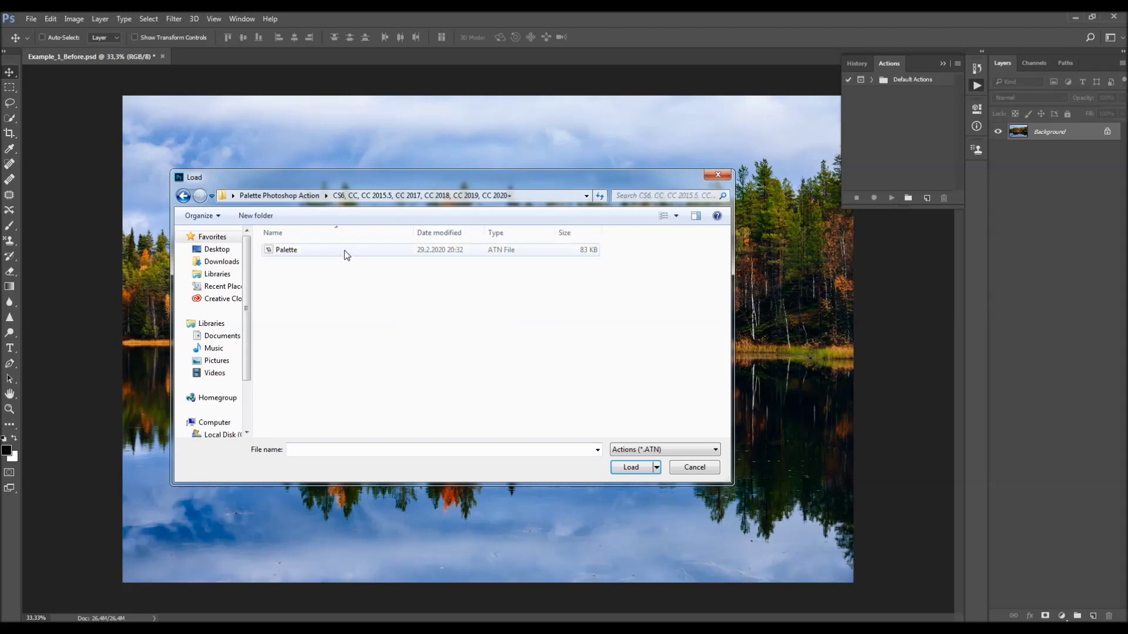
pyautogui.click(345, 251)
pyautogui.click(631, 468)
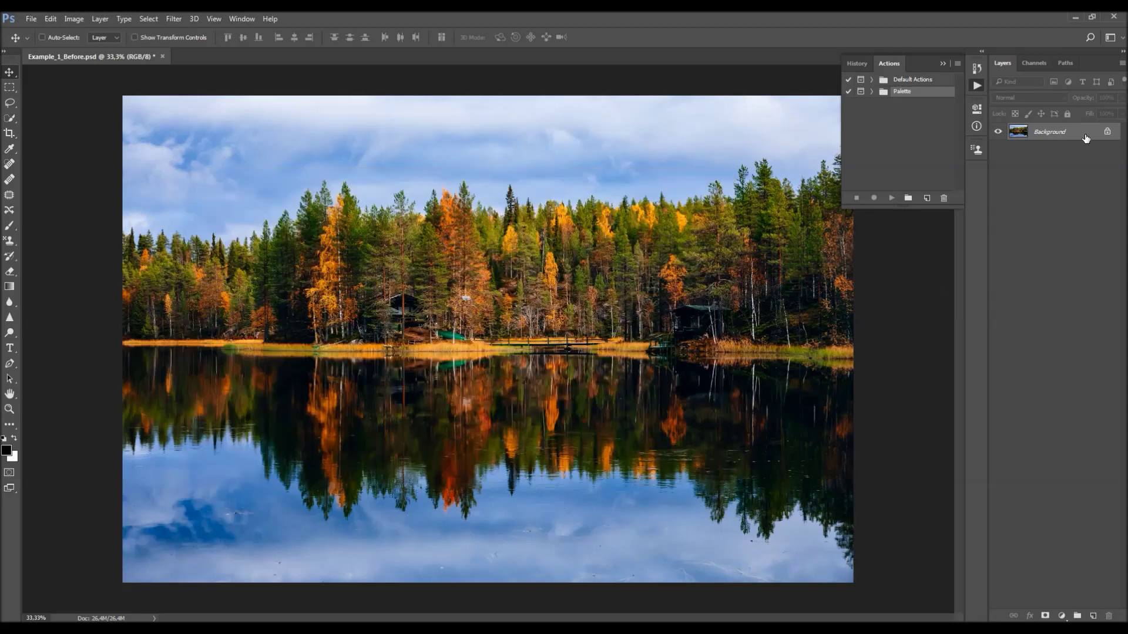
pyautogui.click(872, 91)
pyautogui.click(896, 104)
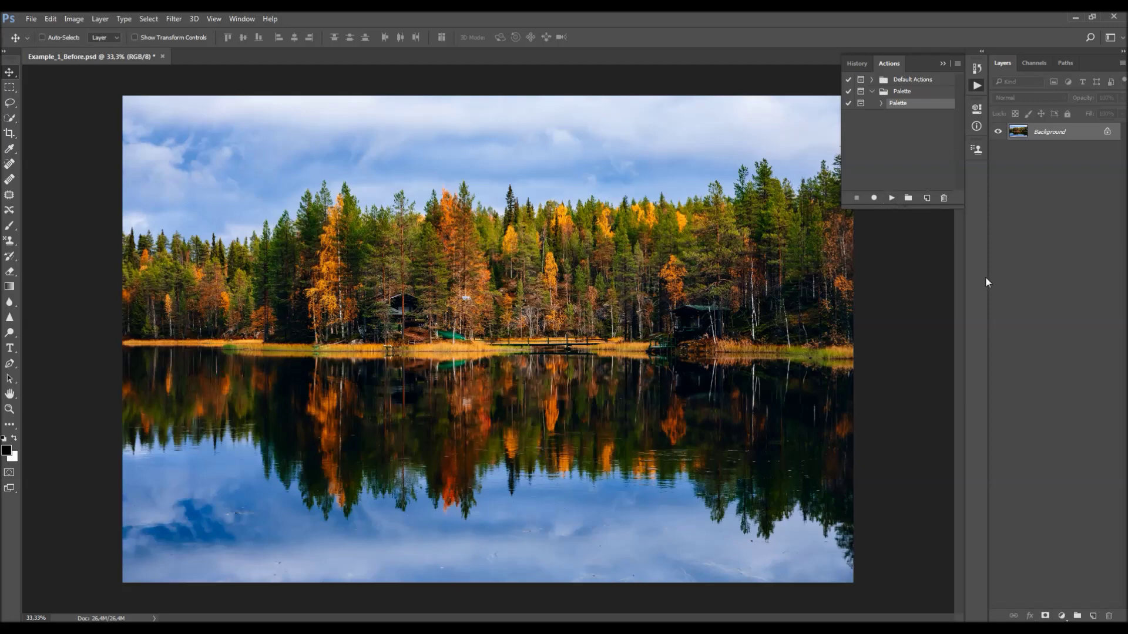
# Run the Palette action and zoom the Palette Knife preview out to 25% to show the whole lake
pyautogui.click(893, 199)
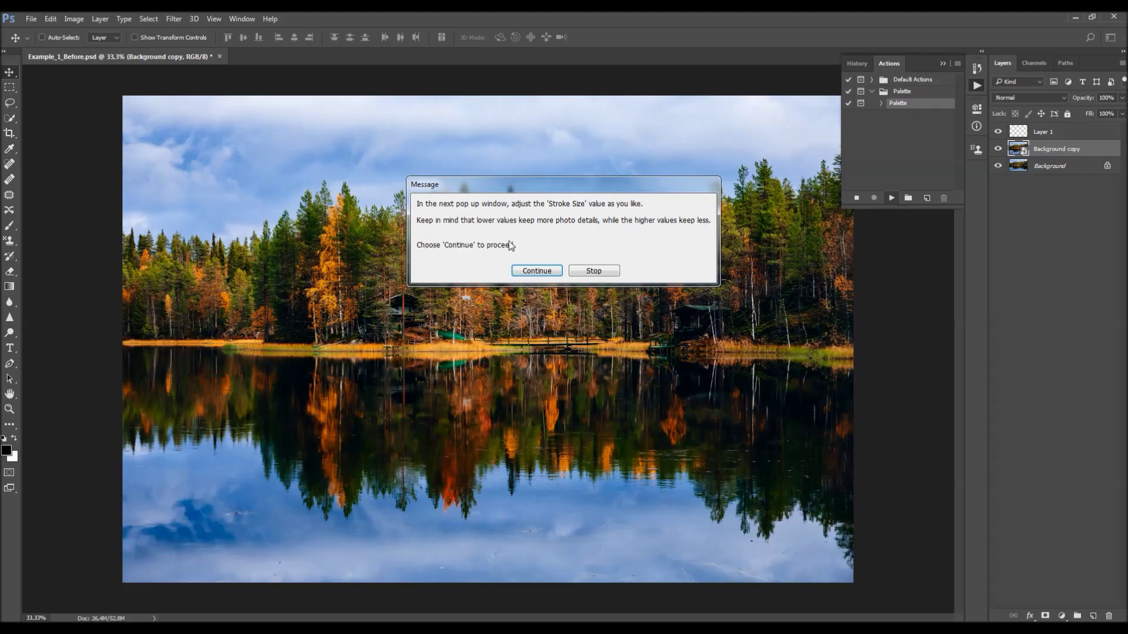
pyautogui.click(536, 272)
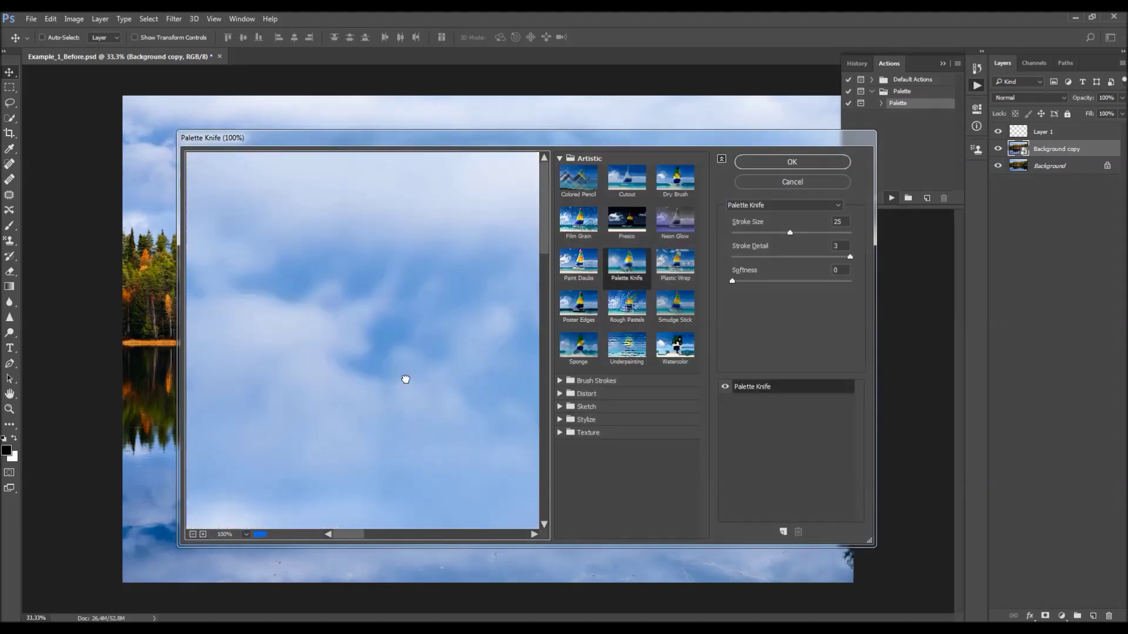
pyautogui.moveTo(405, 378); pyautogui.dragTo(361, 294)
pyautogui.click(192, 534)
pyautogui.click(193, 535)
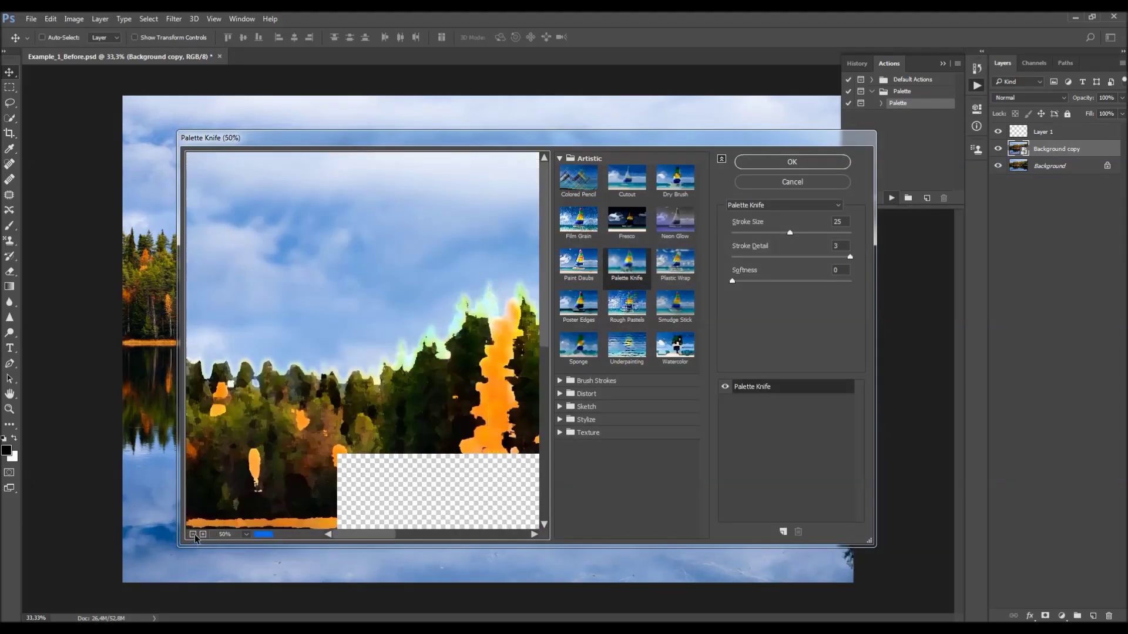
pyautogui.click(192, 534)
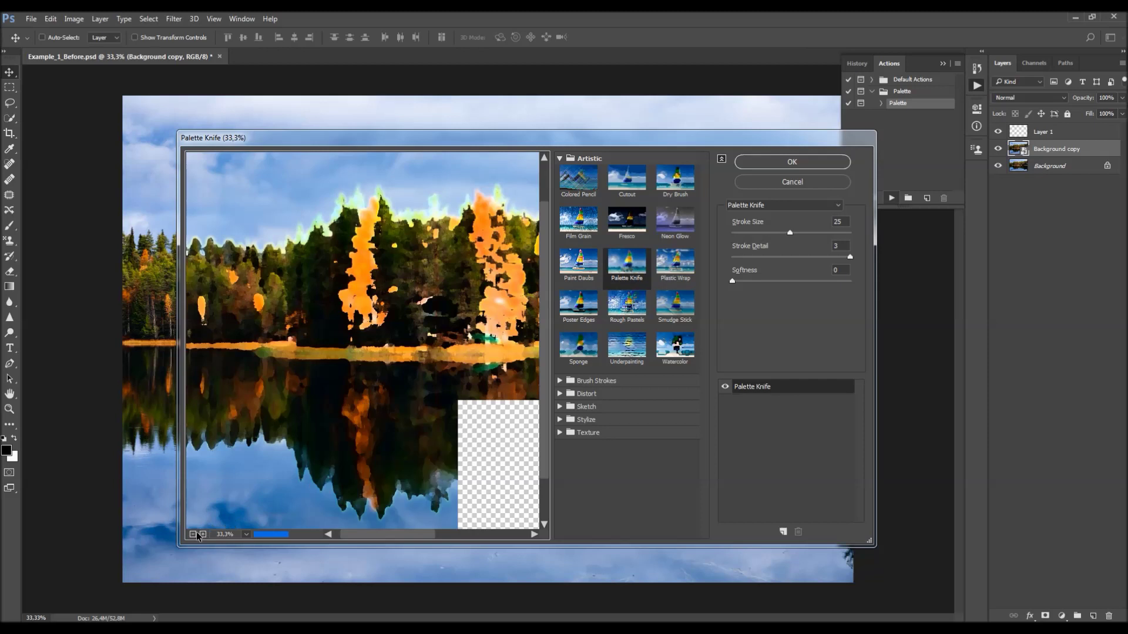
pyautogui.click(192, 535)
pyautogui.moveTo(364, 378); pyautogui.dragTo(338, 375)
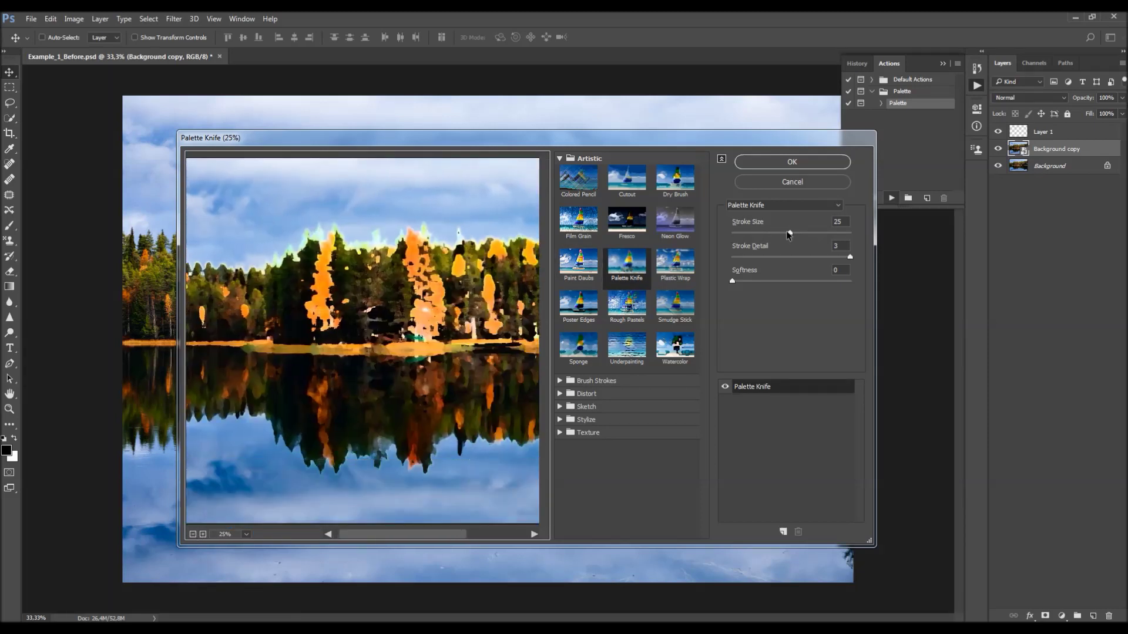
# Try larger Palette Knife Stroke Size values, then bring the stroke size back down to a small value
pyautogui.moveTo(789, 233); pyautogui.dragTo(782, 233)
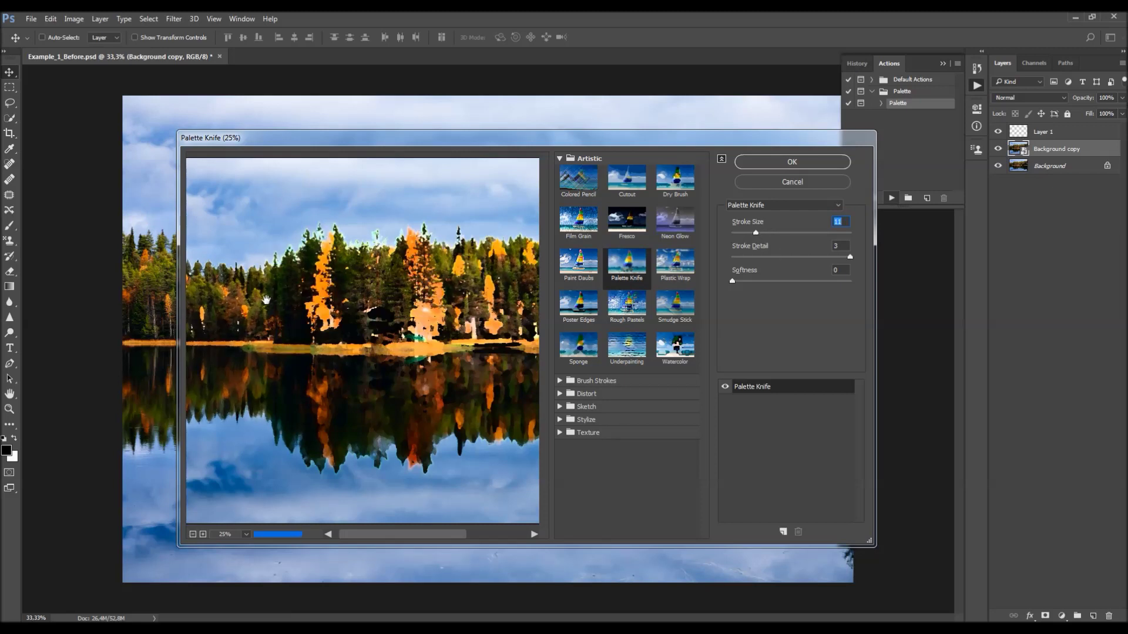
pyautogui.moveTo(390, 310); pyautogui.dragTo(372, 309)
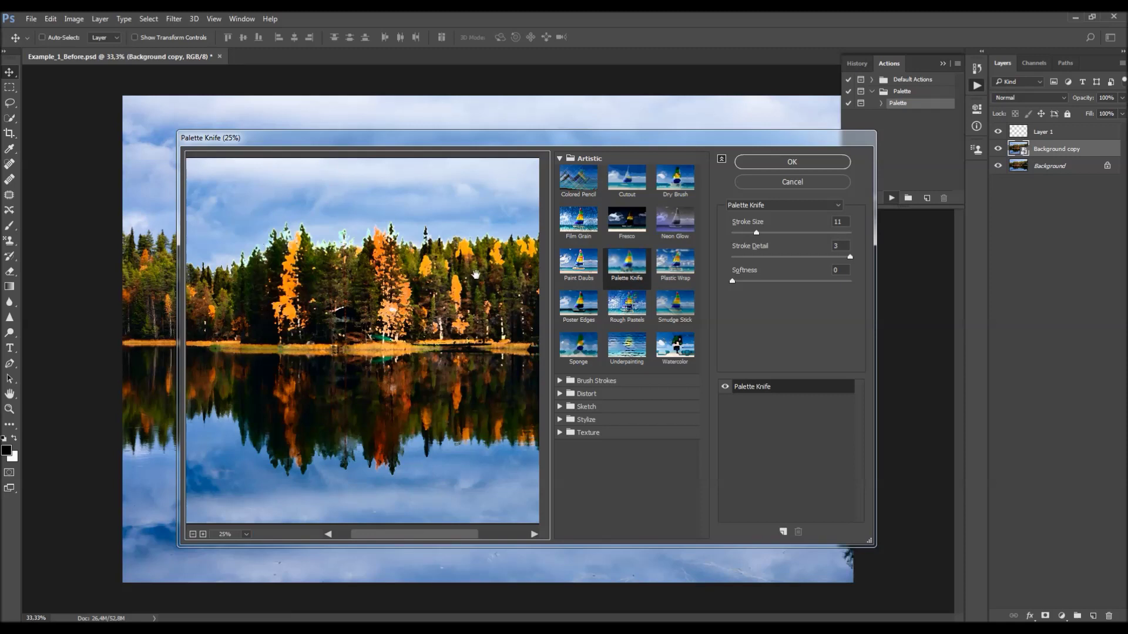
pyautogui.moveTo(443, 283)
pyautogui.mouseDown()
pyautogui.moveTo(275, 296)
pyautogui.moveTo(456, 296)
pyautogui.moveTo(410, 296)
pyautogui.mouseUp()
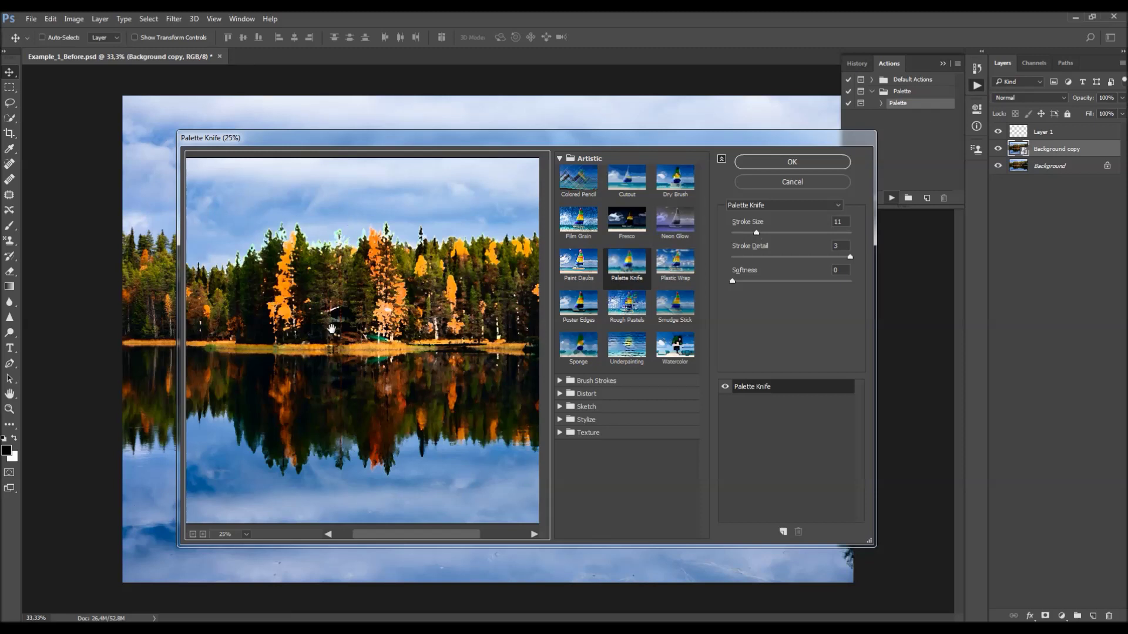
pyautogui.moveTo(742, 234); pyautogui.dragTo(788, 233)
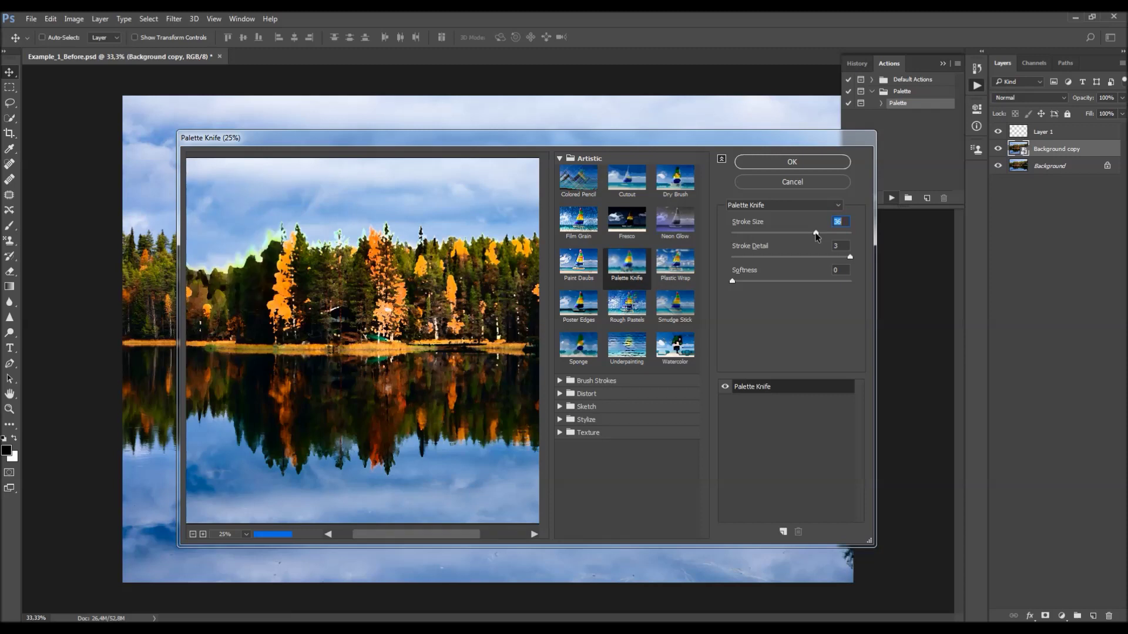
pyautogui.moveTo(443, 281)
pyautogui.mouseDown()
pyautogui.moveTo(462, 279)
pyautogui.moveTo(404, 278)
pyautogui.mouseUp()
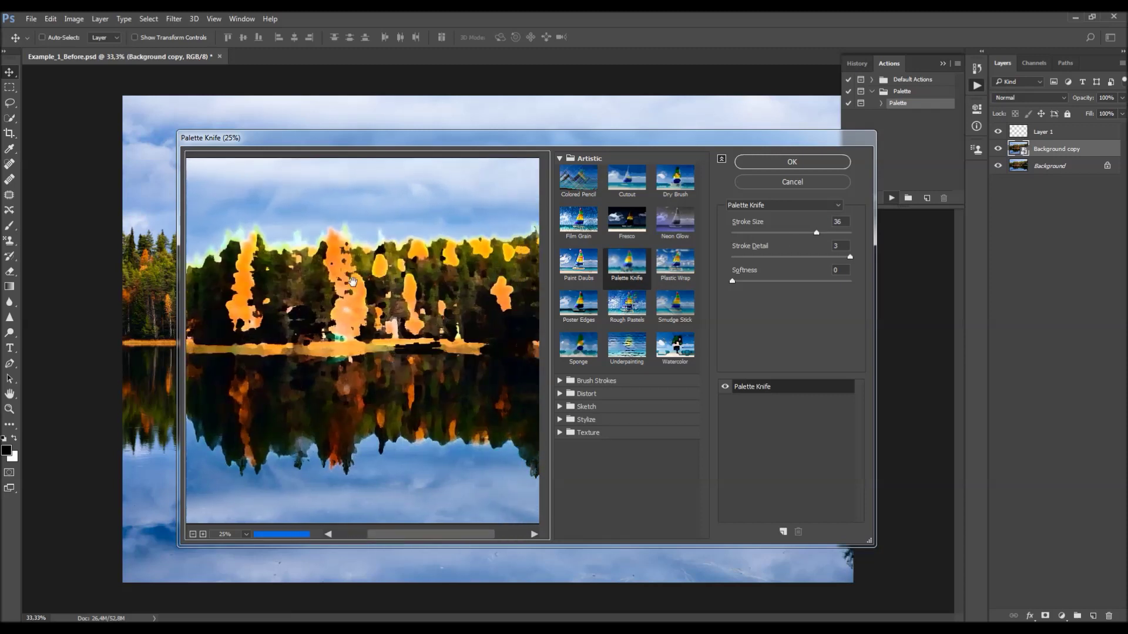
pyautogui.moveTo(816, 232); pyautogui.dragTo(754, 234)
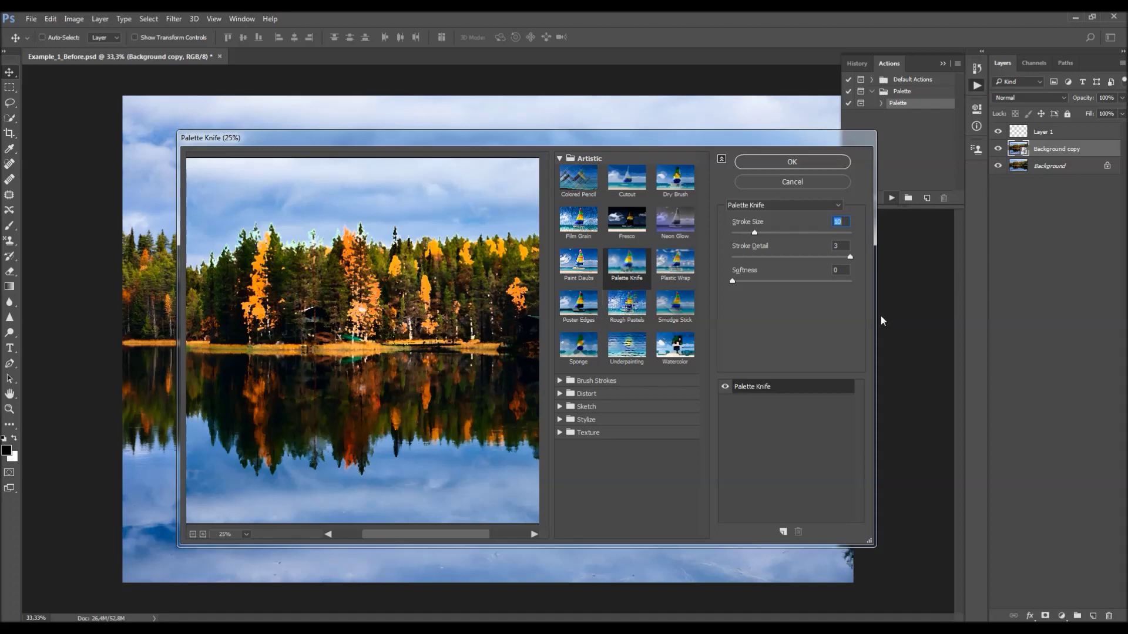
# Apply the Palette Knife settings to finish the action, then collapse the Actions panel
pyautogui.click(802, 163)
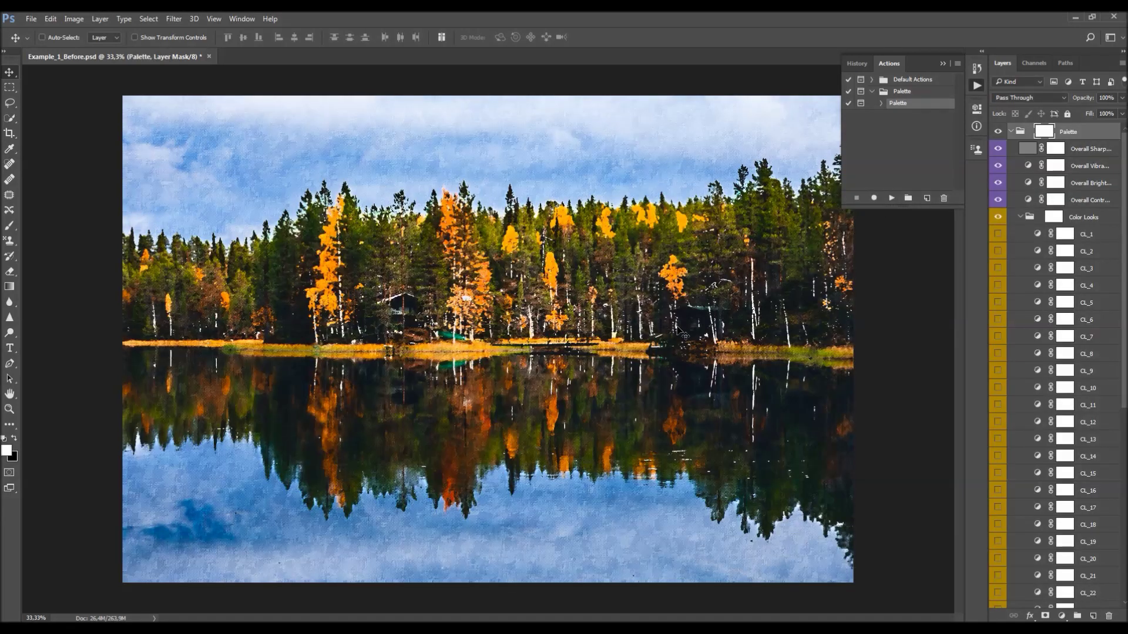
pyautogui.click(873, 91)
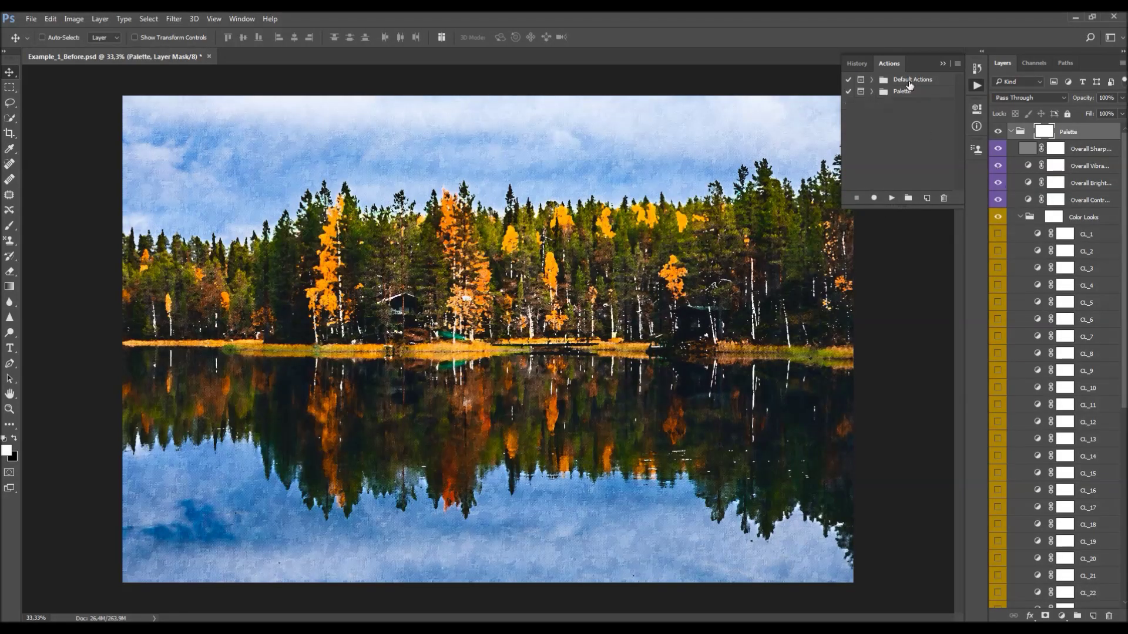
pyautogui.click(938, 64)
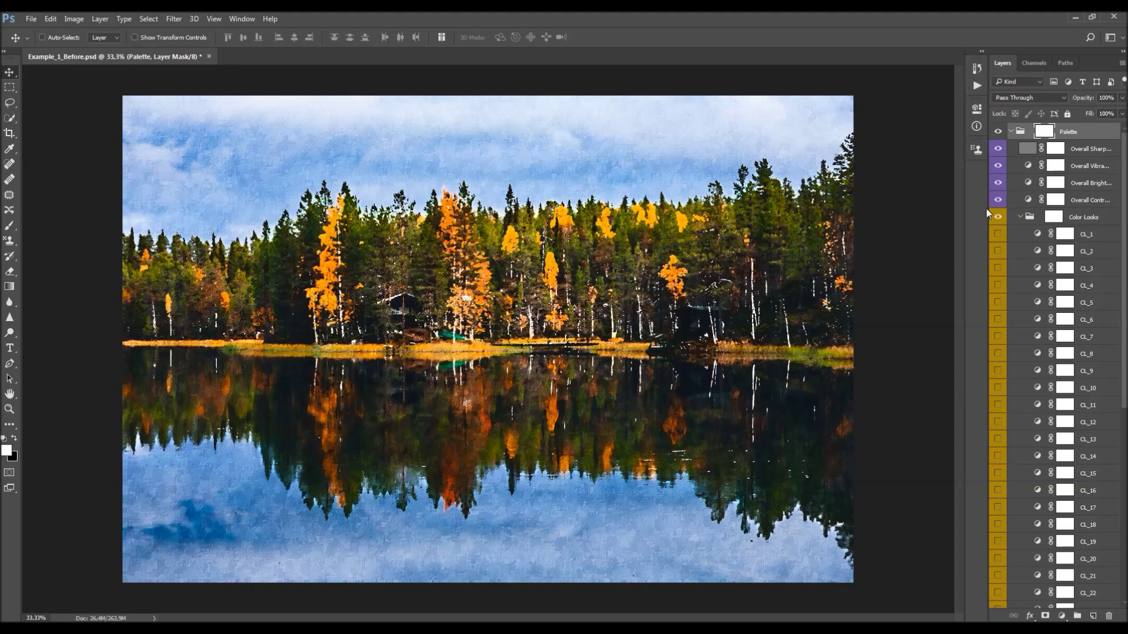
# Widen the Layers panel so the full layer names of the Palette group are readable
pyautogui.moveTo(985, 208); pyautogui.dragTo(947, 209)
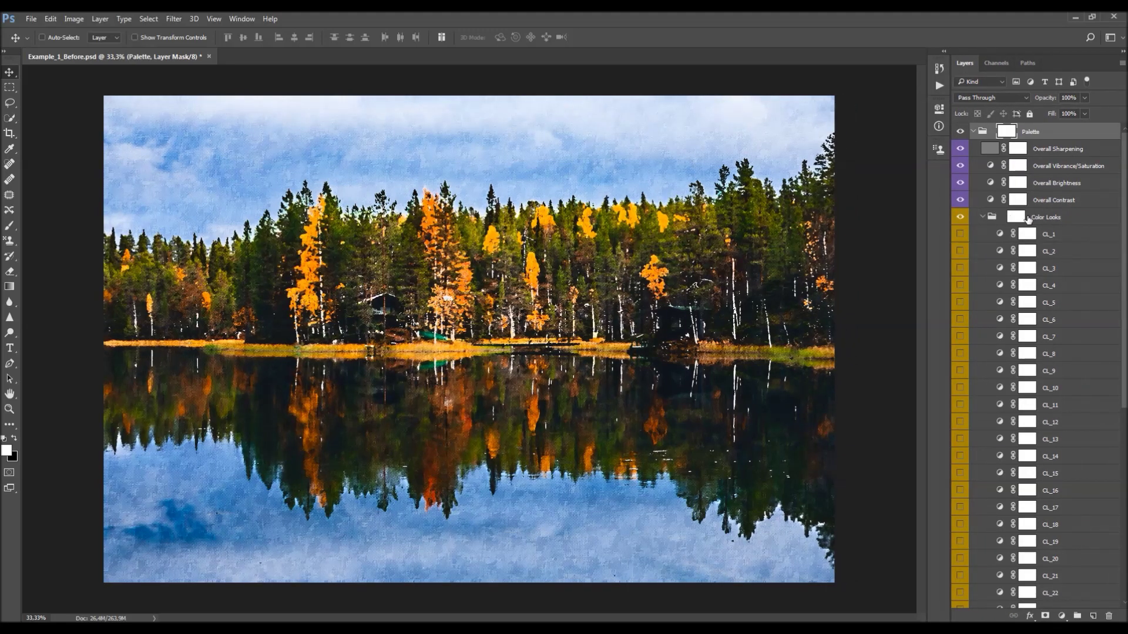
pyautogui.scroll(-3, 1037, 288)
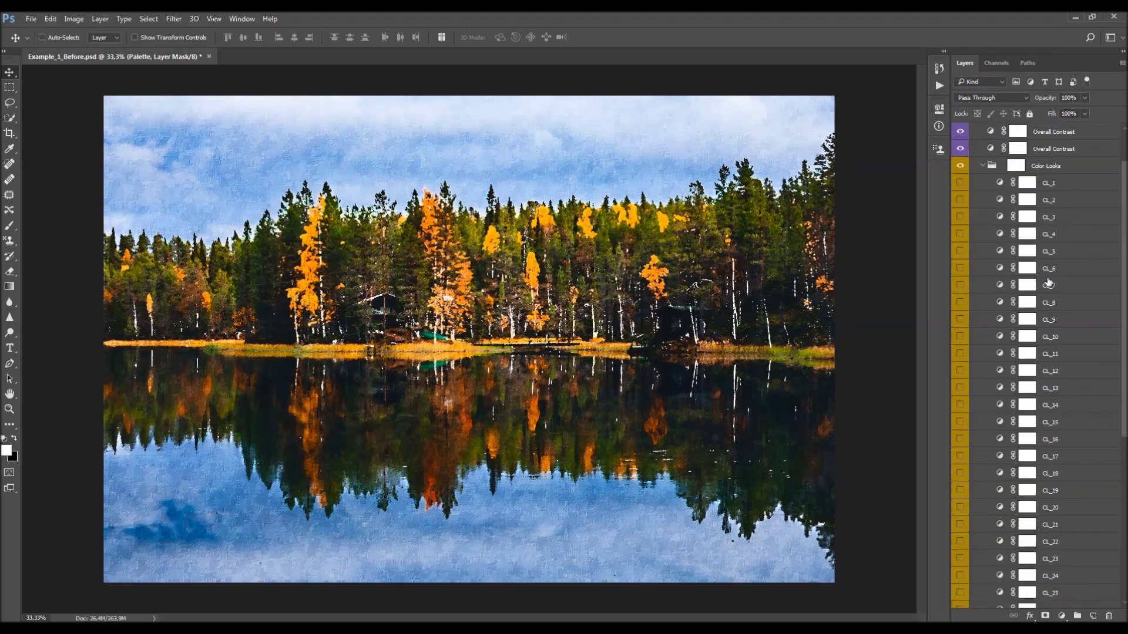
pyautogui.scroll(3, 1060, 189)
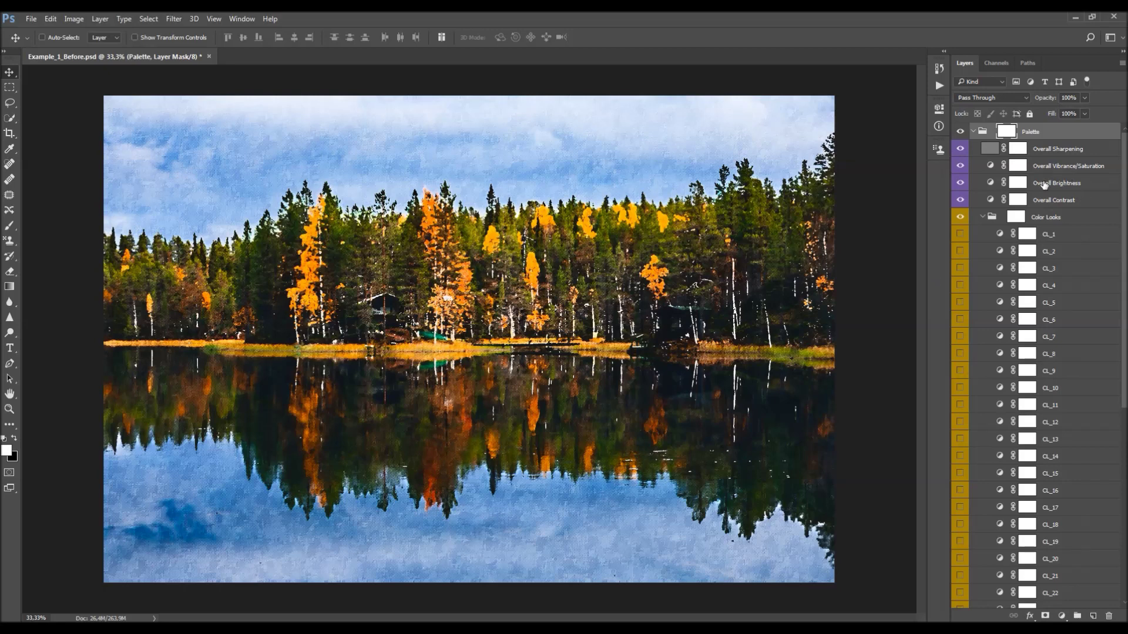
pyautogui.press('ctrl')
# Fold the Palette group's subgroups and hide every layer inside it
pyautogui.keyDown('ctrl'); pyautogui.click(974, 132); pyautogui.keyUp('ctrl')
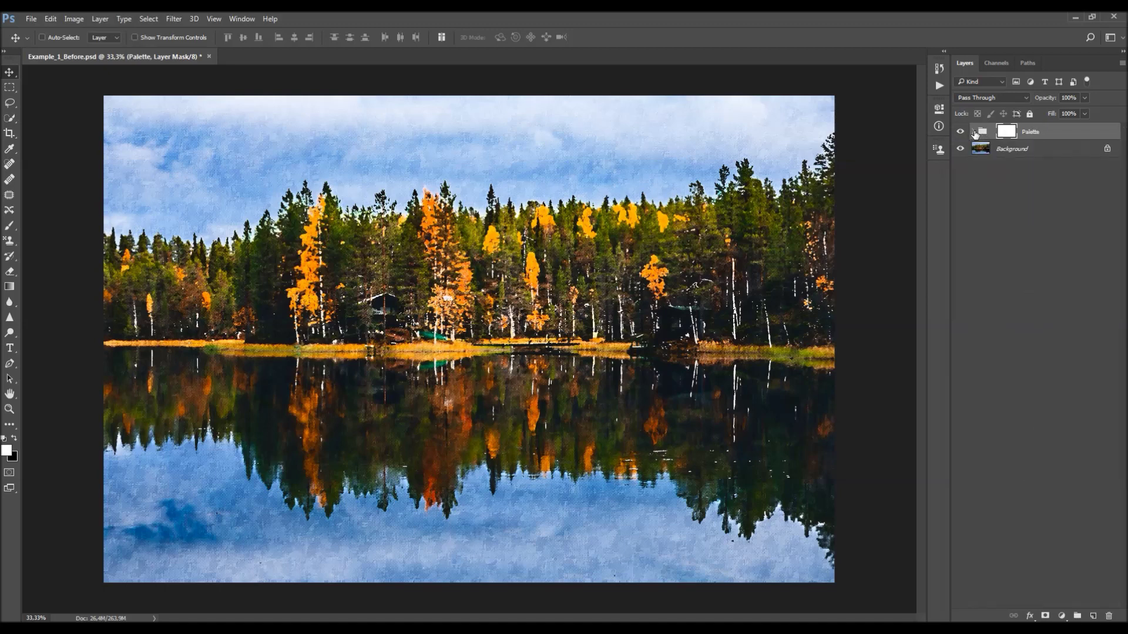
pyautogui.click(974, 132)
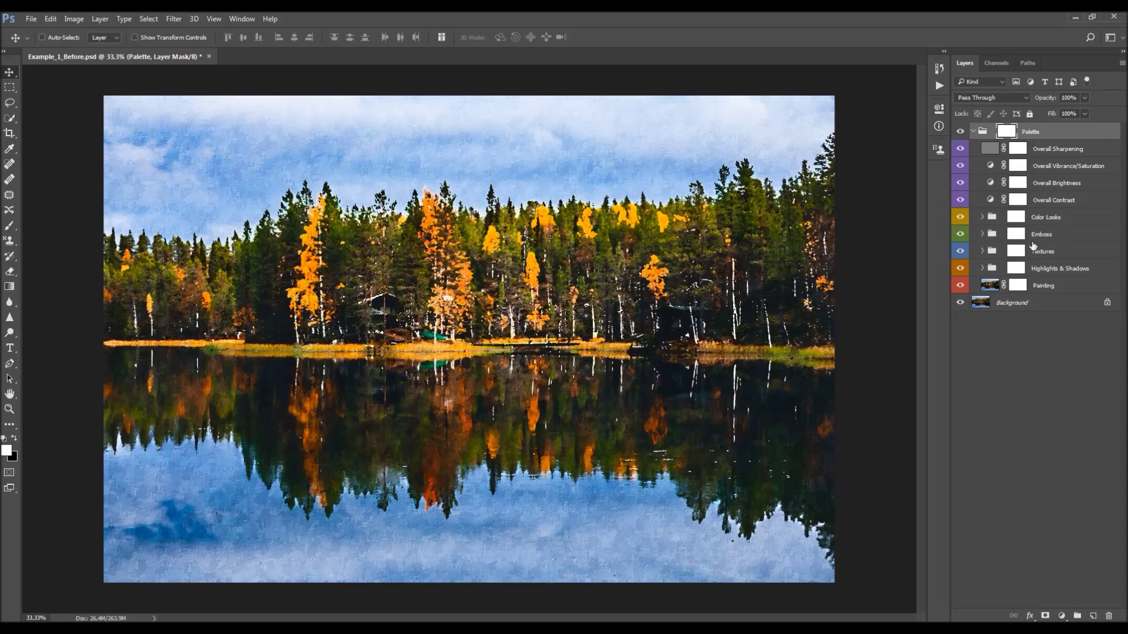
pyautogui.moveTo(962, 150); pyautogui.dragTo(958, 299)
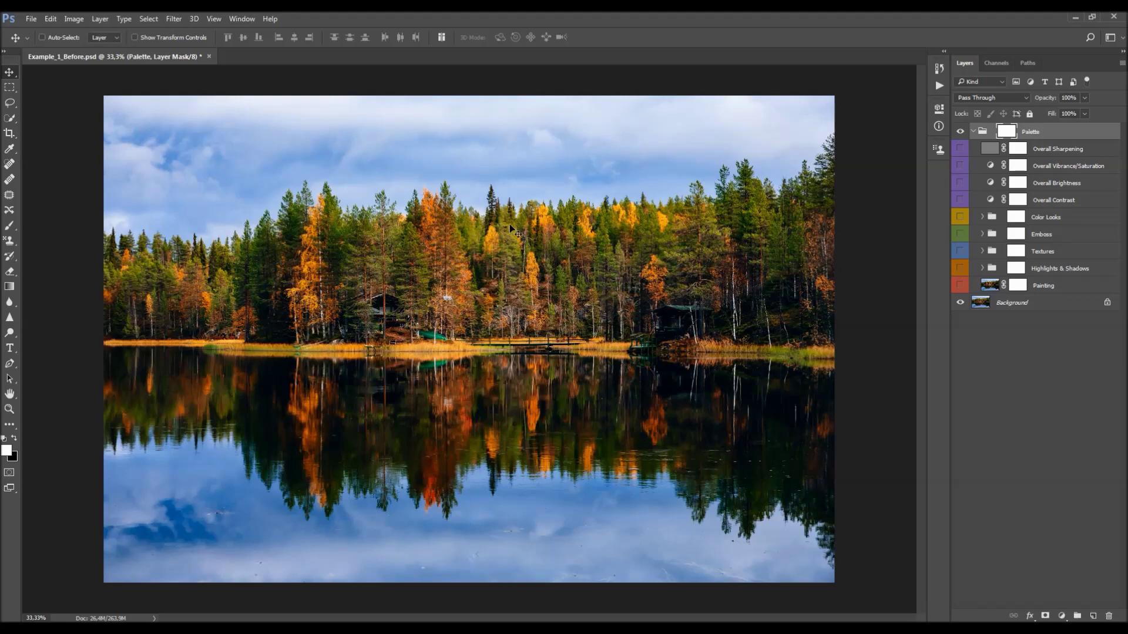
# Turn on the Painting layer, toggling it repeatedly to compare against the original lake photo
pyautogui.click(1055, 288)
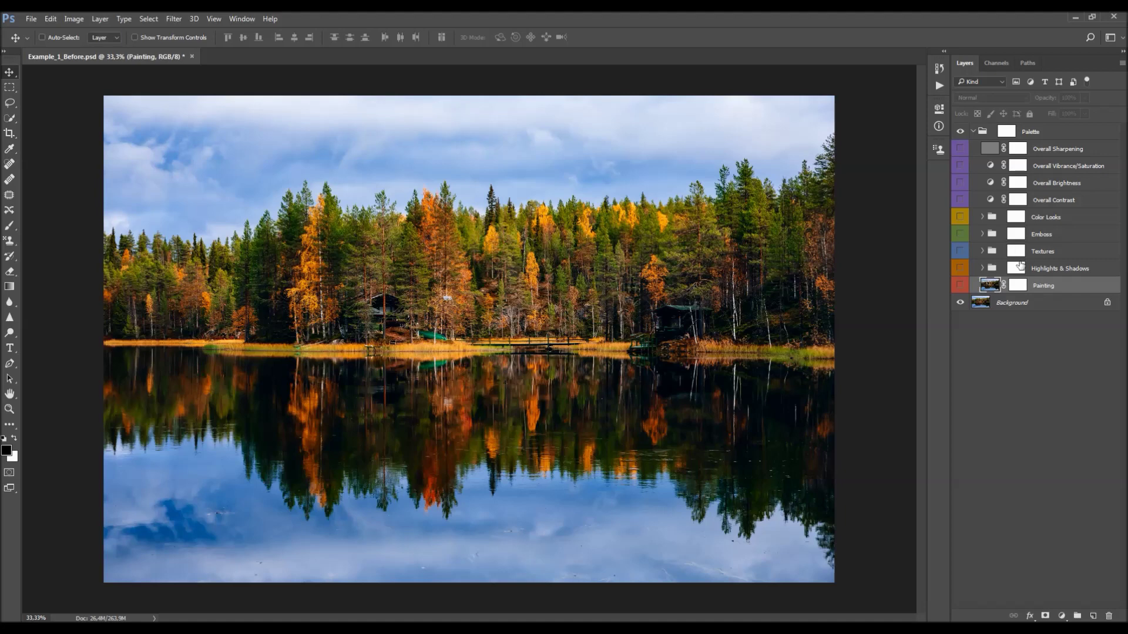
pyautogui.click(959, 285)
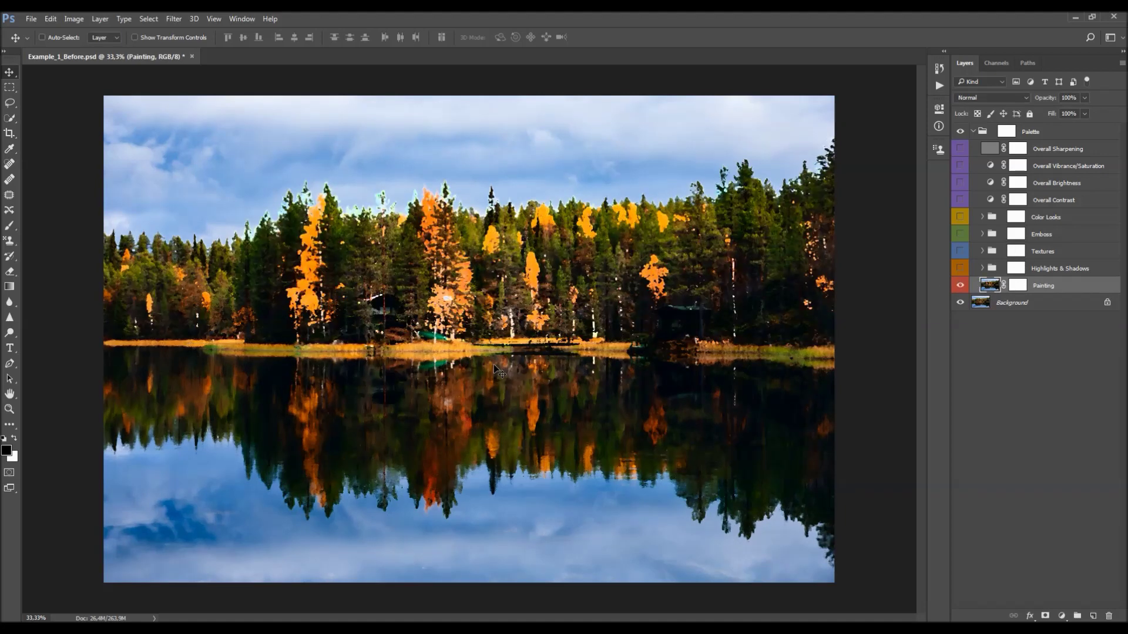
pyautogui.click(960, 285)
pyautogui.click(960, 285)
pyautogui.click(959, 285)
pyautogui.click(959, 286)
pyautogui.click(960, 285)
pyautogui.click(959, 286)
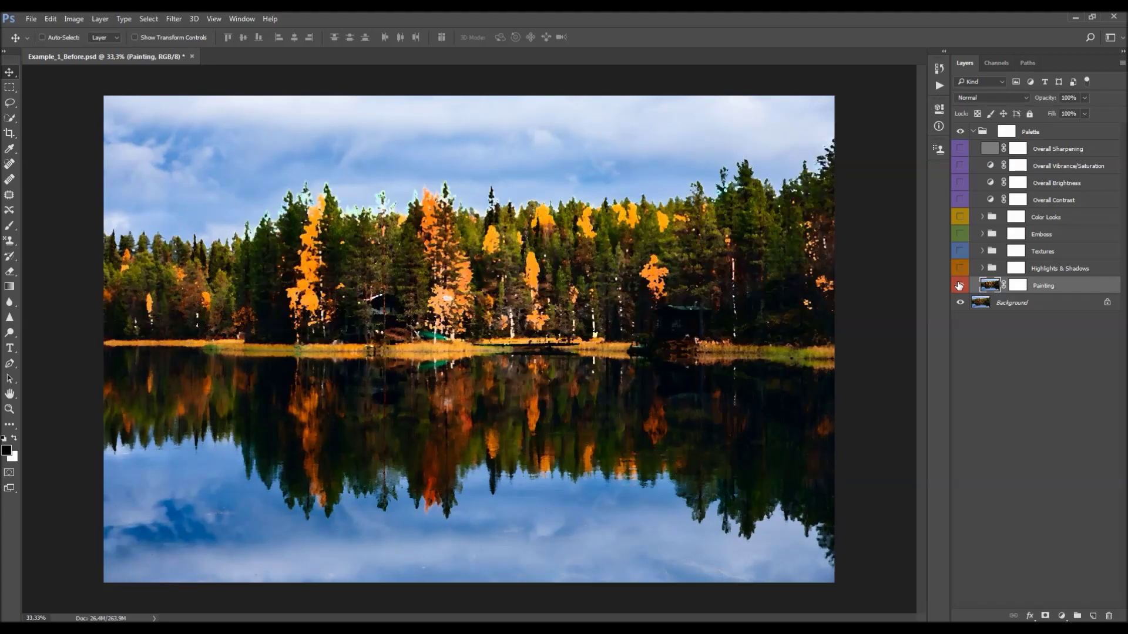
pyautogui.click(1046, 273)
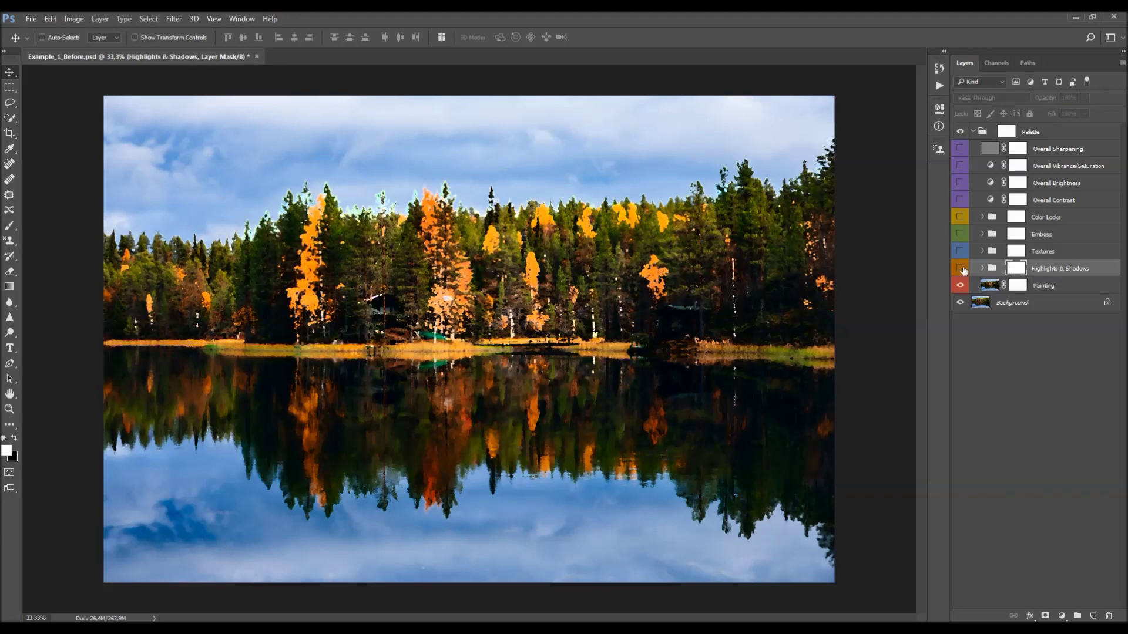
# Show and expand the Highlights & Shadows group, toggling the Highlights layer to compare
pyautogui.click(962, 269)
pyautogui.click(982, 268)
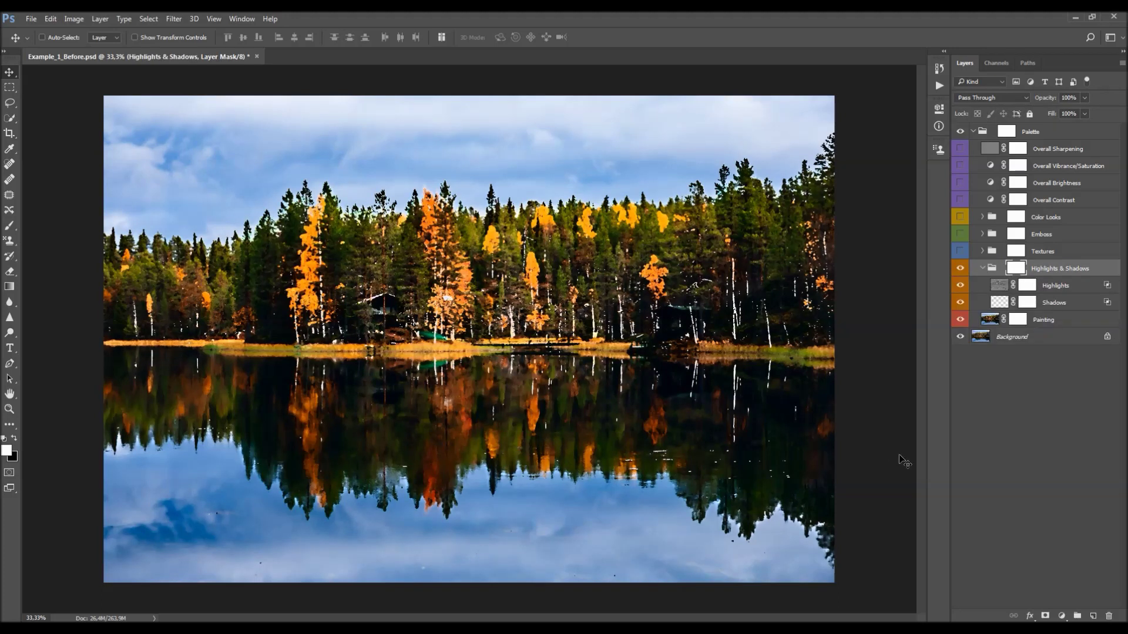
pyautogui.click(1007, 286)
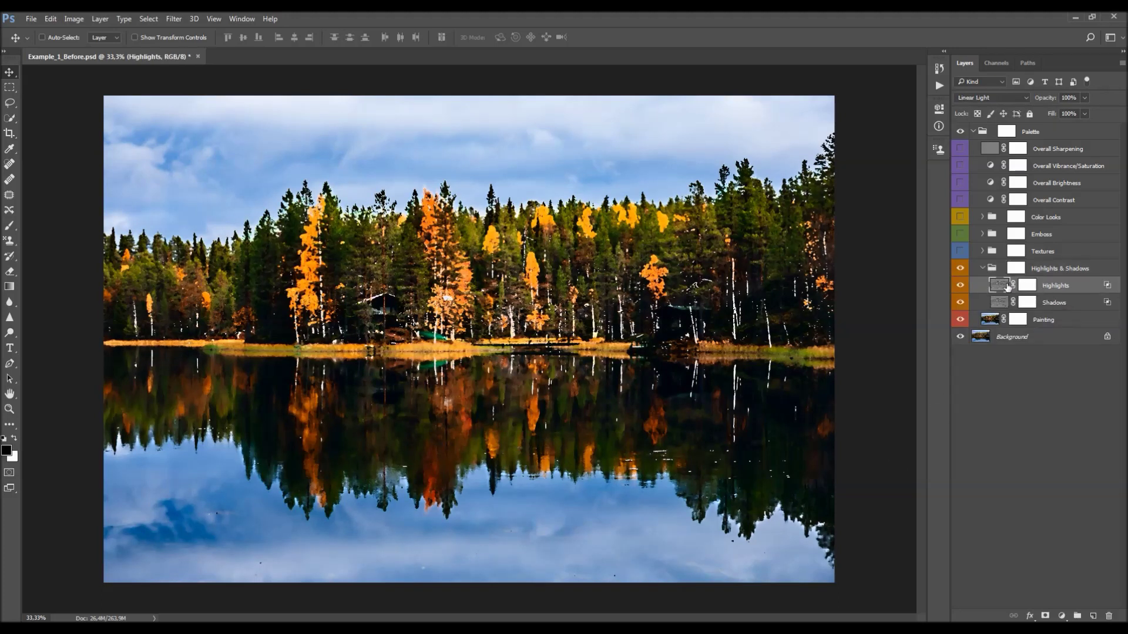
pyautogui.click(961, 286)
pyautogui.click(961, 286)
# Zoom in to 50% on the trees and pan across the forest
pyautogui.press('z')
pyautogui.click(446, 305)
pyautogui.moveTo(508, 295); pyautogui.dragTo(467, 299)
pyautogui.press('v')
pyautogui.press('v')
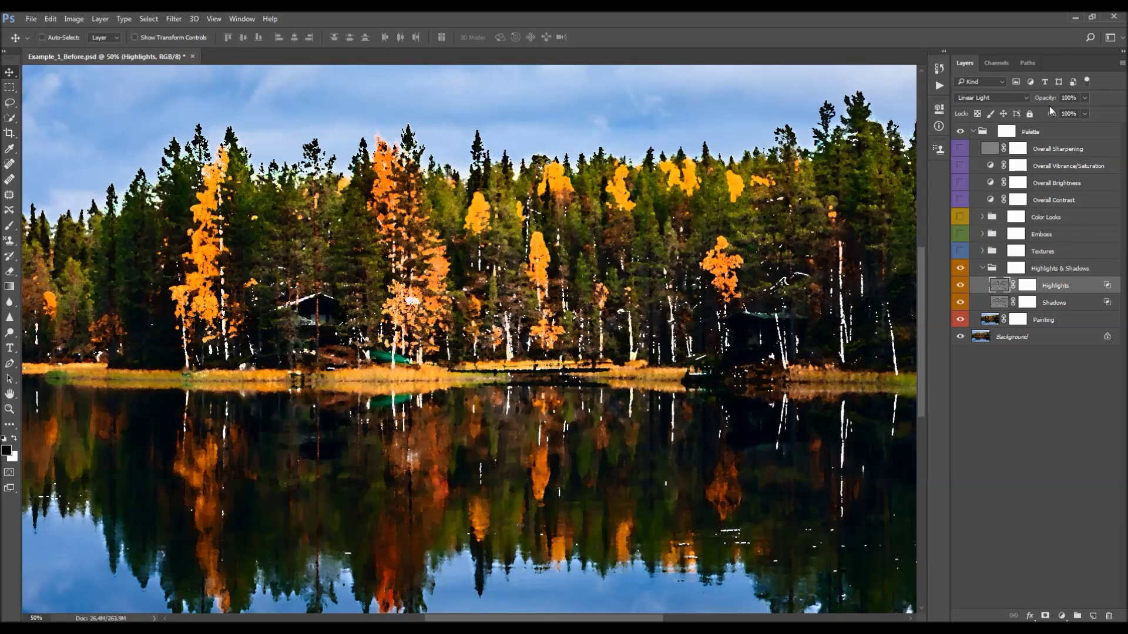
pyautogui.moveTo(1040, 99); pyautogui.dragTo(764, 140)
pyautogui.moveTo(1044, 99); pyautogui.dragTo(1111, 101)
pyautogui.moveTo(1049, 99)
pyautogui.mouseDown()
pyautogui.moveTo(727, 126)
pyautogui.moveTo(1105, 133)
pyautogui.mouseUp()
pyautogui.click(1085, 98)
pyautogui.moveTo(1083, 111); pyautogui.dragTo(1125, 115)
pyautogui.moveTo(1042, 98)
pyautogui.mouseDown()
pyautogui.moveTo(695, 113)
pyautogui.moveTo(1039, 154)
pyautogui.moveTo(1071, 114)
pyautogui.mouseUp()
pyautogui.click(1067, 302)
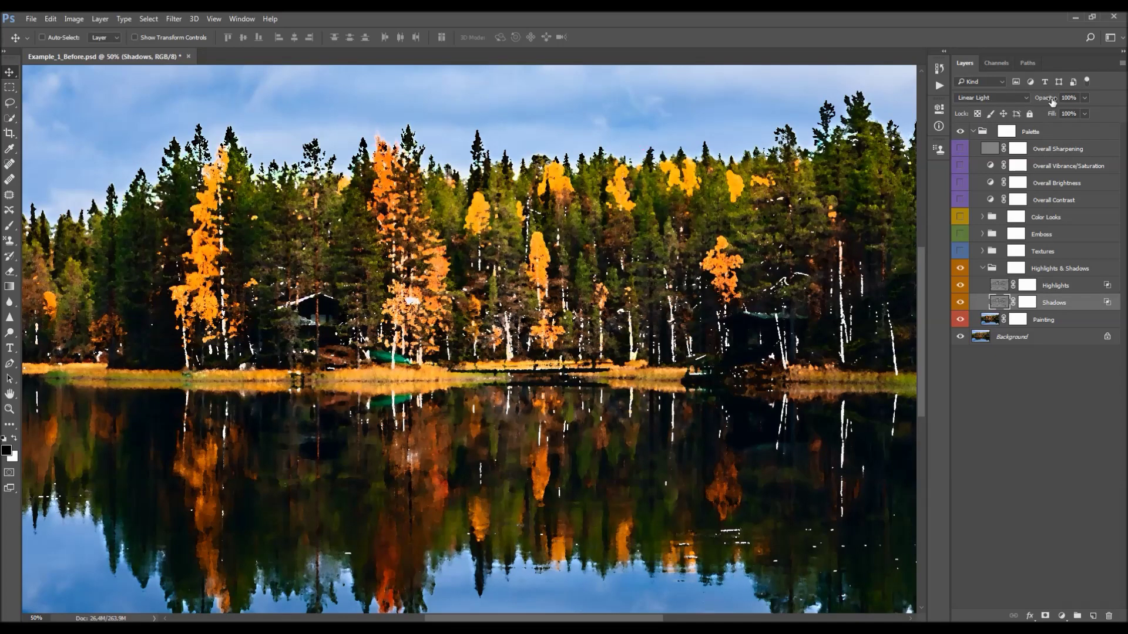
pyautogui.hotkey('ctrl', '-')
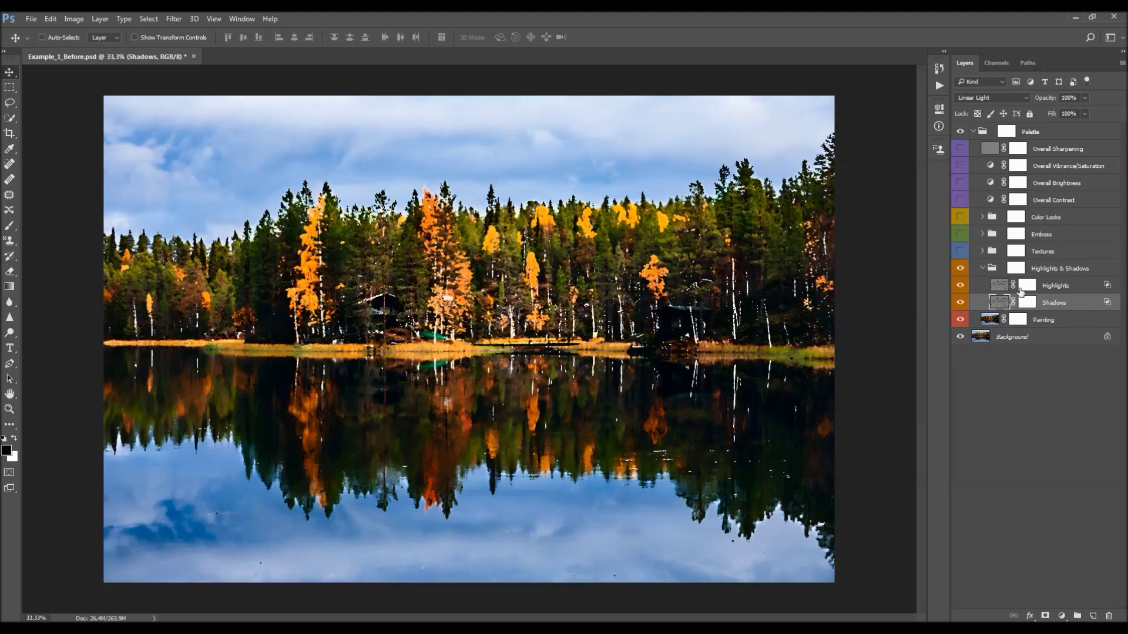
pyautogui.click(1027, 286)
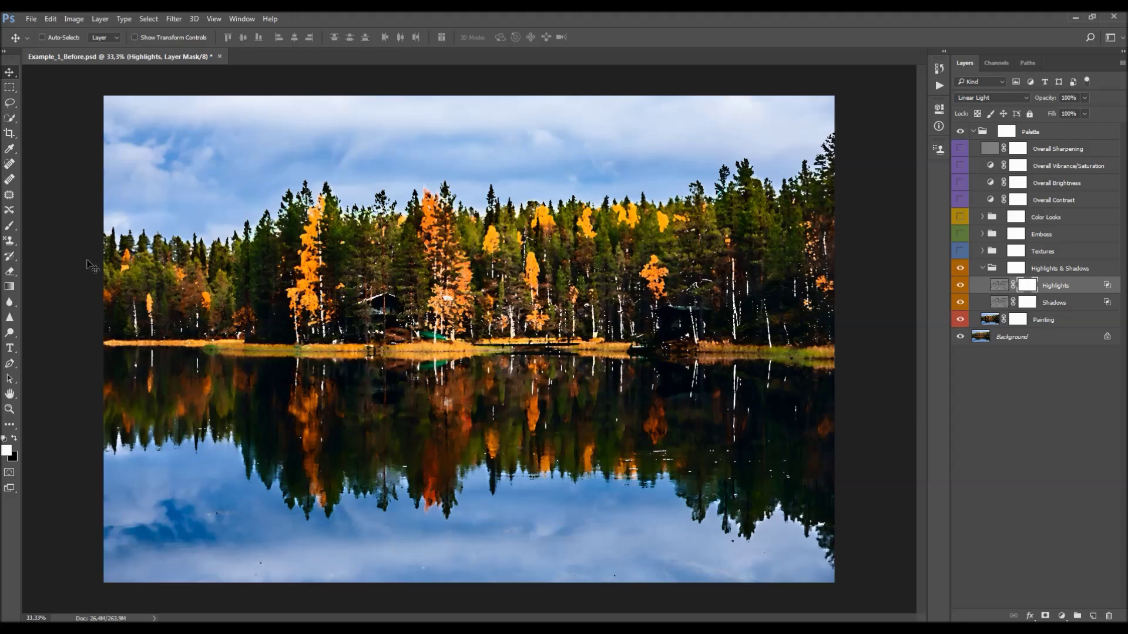
# Paint black with a 500 px soft round brush on the Highlights mask to hide trunk streaks
pyautogui.press('b')
pyautogui.rightClick(395, 306)
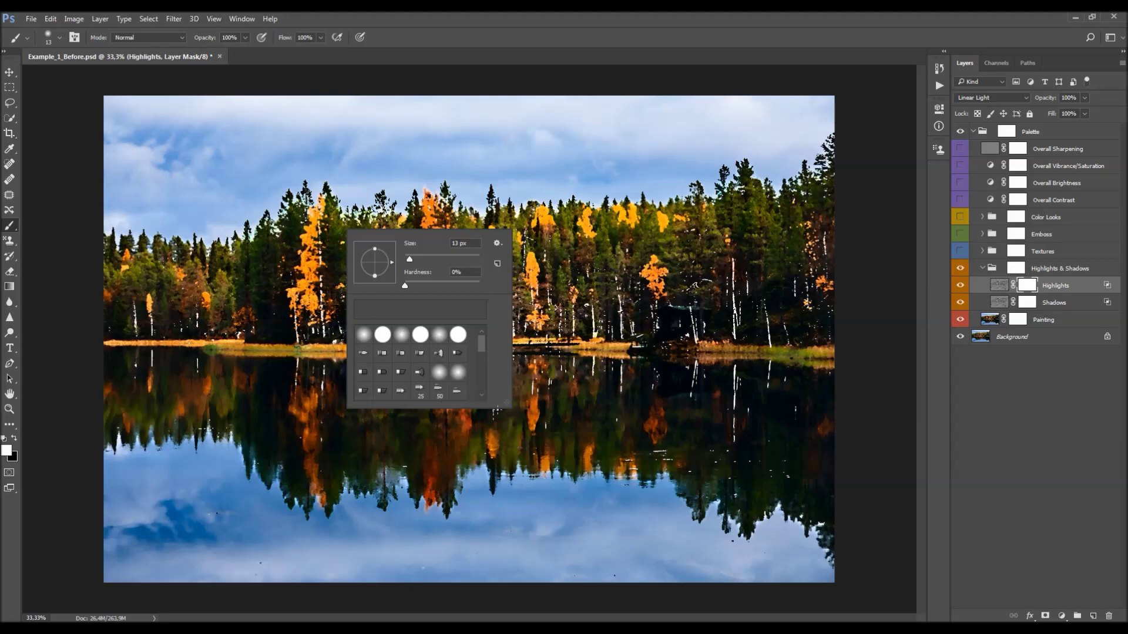
pyautogui.click(408, 342)
pyautogui.click(65, 407)
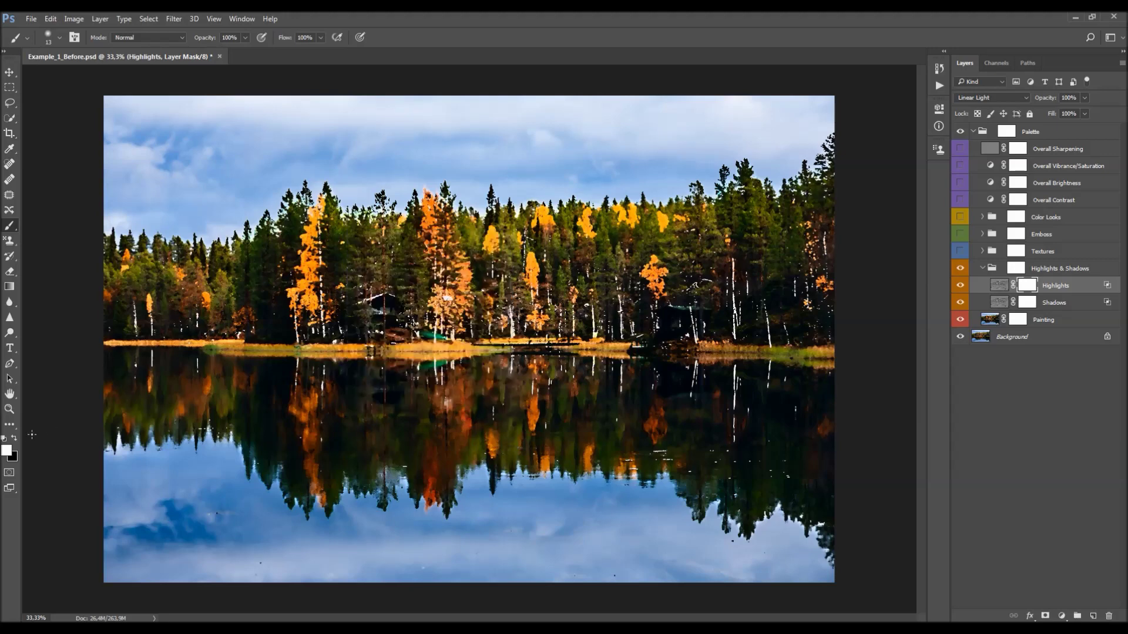
pyautogui.click(16, 440)
pyautogui.press(']')
pyautogui.press(']')
pyautogui.press(']')
pyautogui.press(']')
pyautogui.press(']')
pyautogui.press(']')
pyautogui.press(']')
pyautogui.press(']')
pyautogui.press(']')
pyautogui.press(']')
pyautogui.press(']')
pyautogui.press(']')
pyautogui.press(']')
pyautogui.press(']')
pyautogui.press(']')
pyautogui.press(']')
pyautogui.press(']')
pyautogui.press(']')
pyautogui.press(']')
pyautogui.press(']')
pyautogui.moveTo(715, 272); pyautogui.dragTo(748, 412)
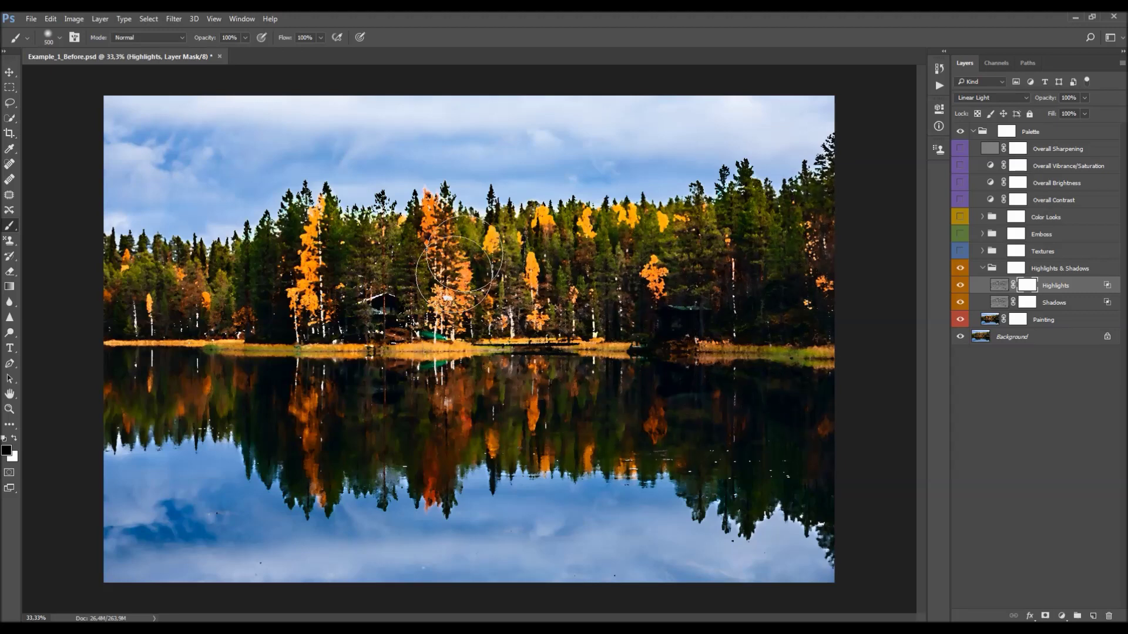
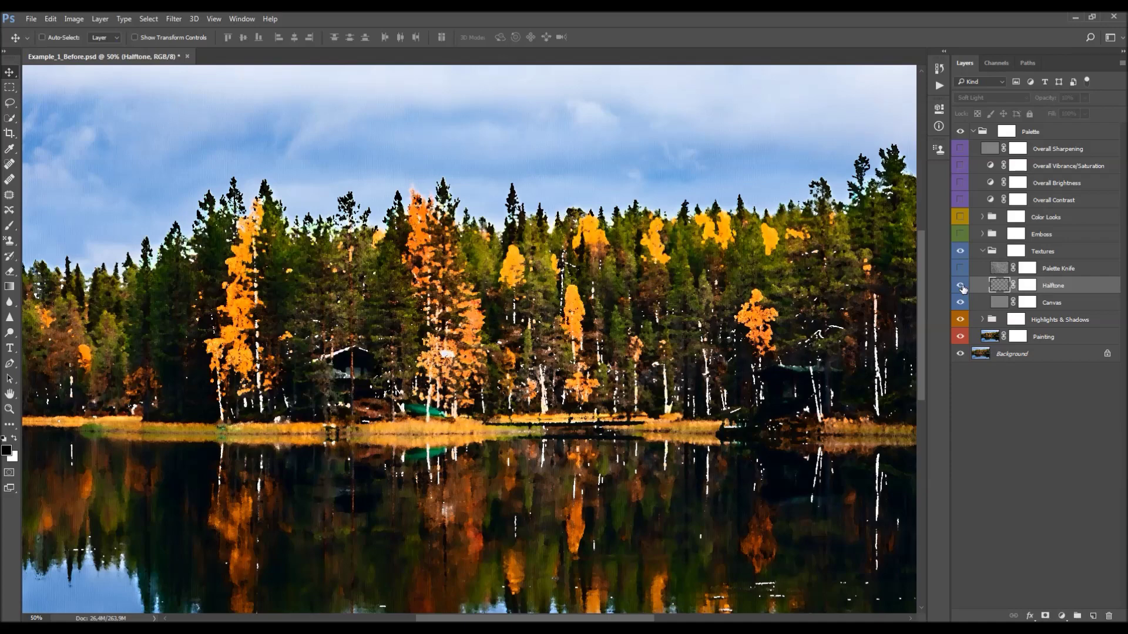
# Show the Halftone texture layer and set its opacity to 12%
pyautogui.moveTo(1044, 99); pyautogui.dragTo(755, 162)
pyautogui.write('12')
pyautogui.press('Return')
pyautogui.click(961, 286)
pyautogui.click(960, 288)
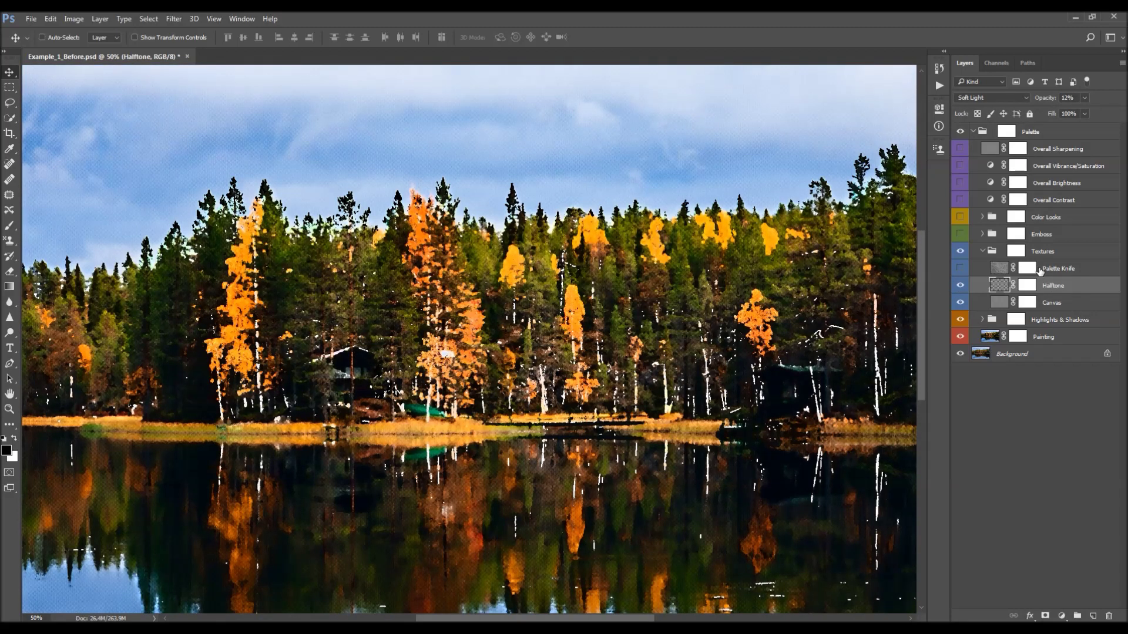
# Select and show the Palette Knife texture layer, then fit the whole image in view
pyautogui.click(1042, 270)
pyautogui.click(960, 269)
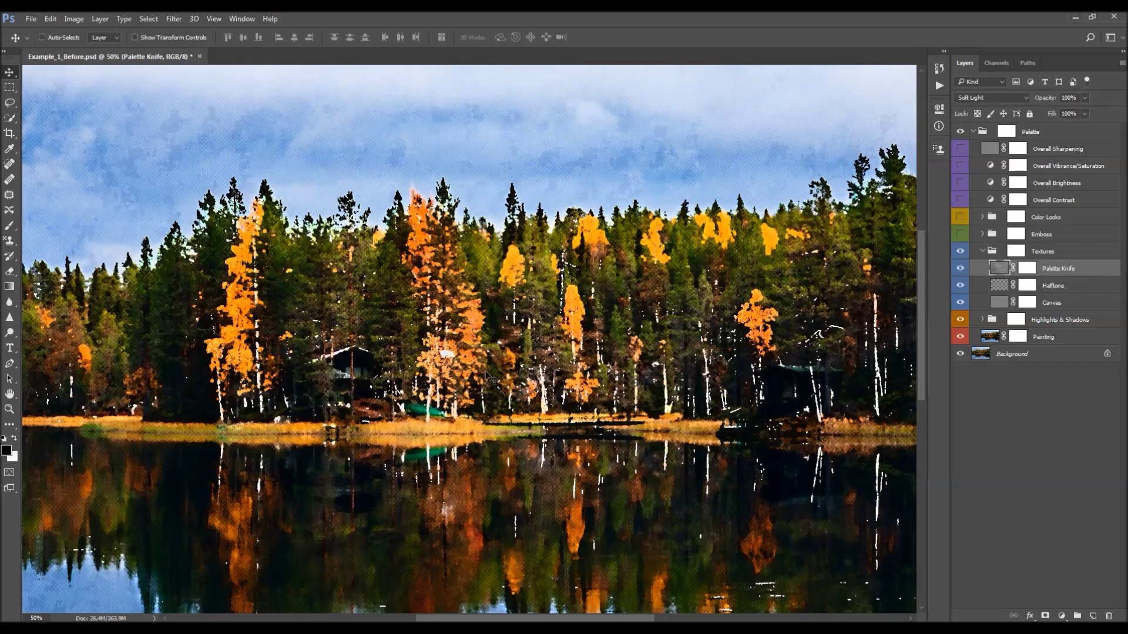
pyautogui.scroll(-4, 668, 345)
pyautogui.scroll(-3, 668, 346)
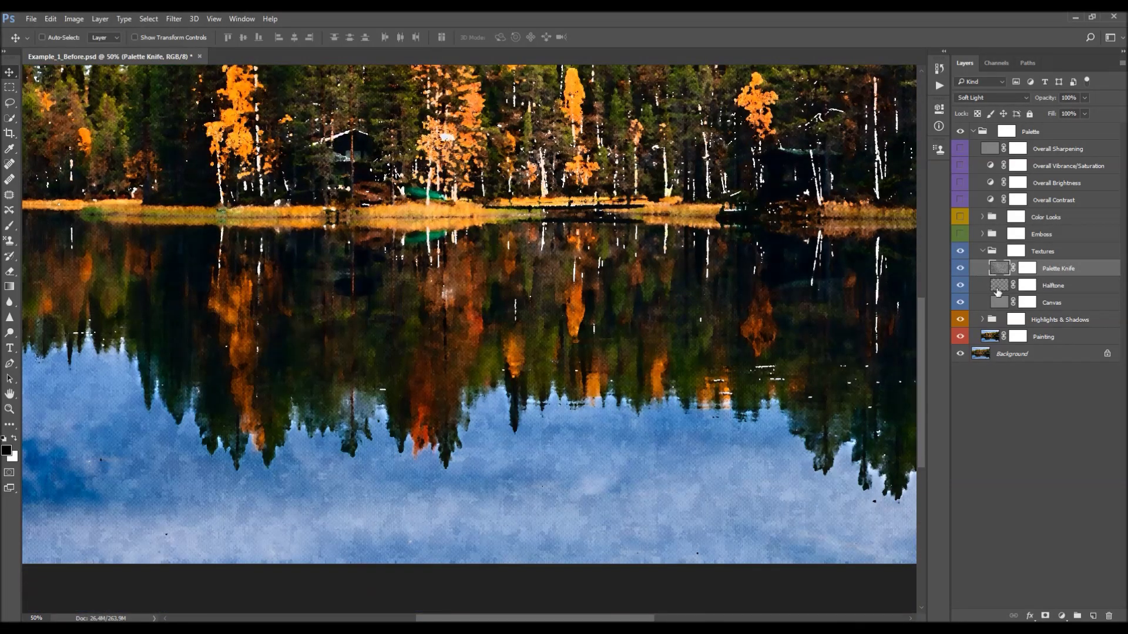
pyautogui.scroll(-1, 88, 420)
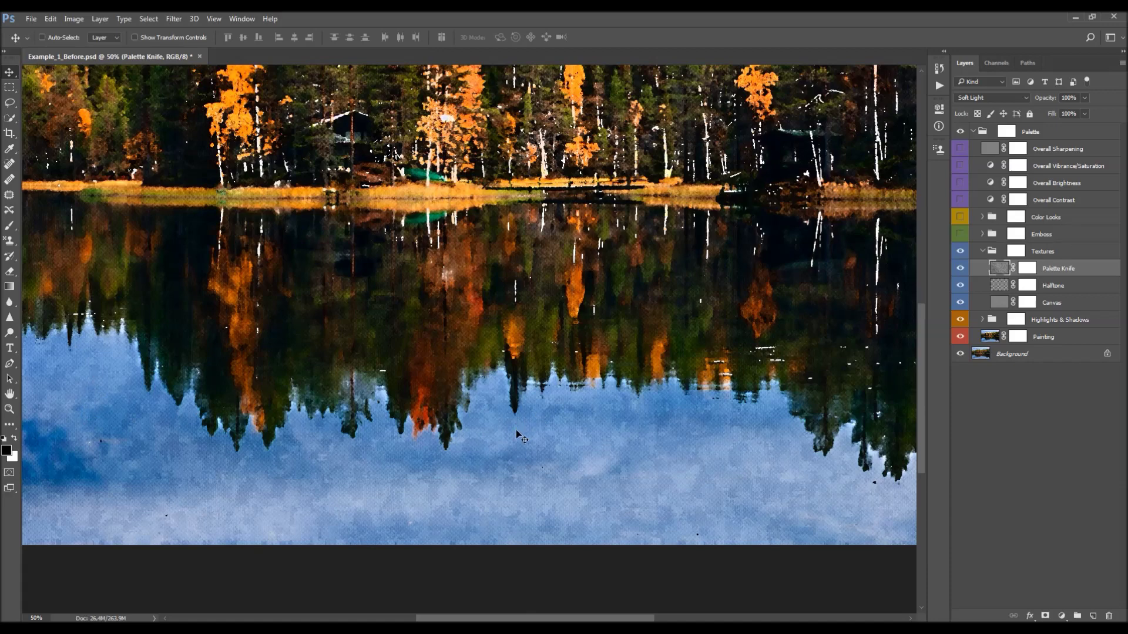
pyautogui.scroll(3, 229, 352)
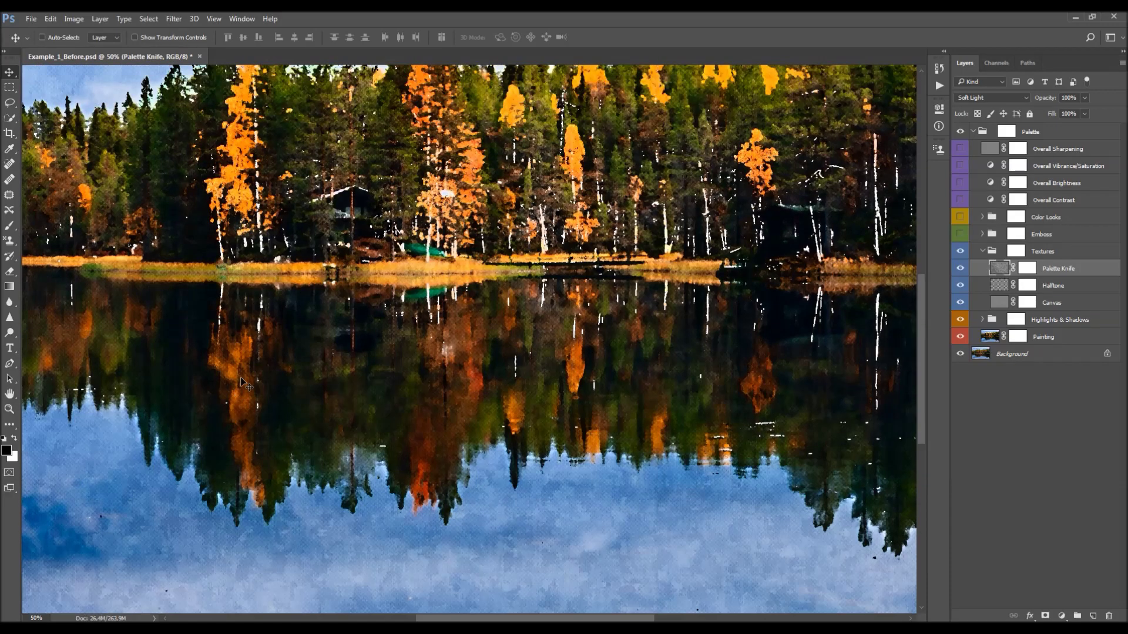
pyautogui.scroll(2, 594, 166)
pyautogui.scroll(-6, 496, 267)
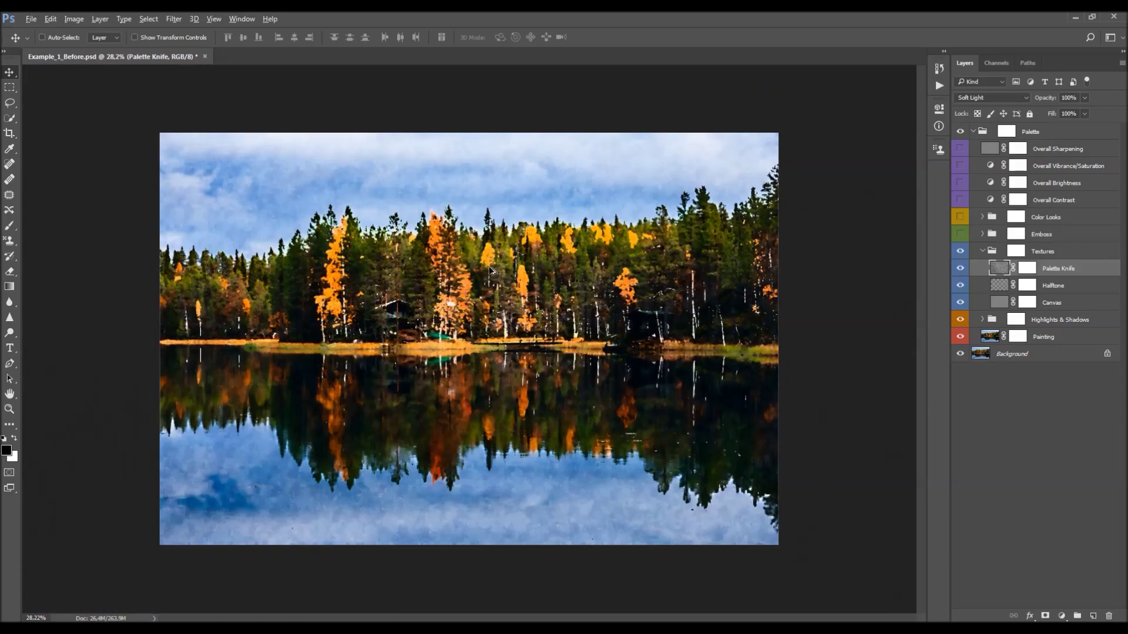
pyautogui.press('z')
pyautogui.click(482, 299)
pyautogui.click(482, 300)
pyautogui.press('v')
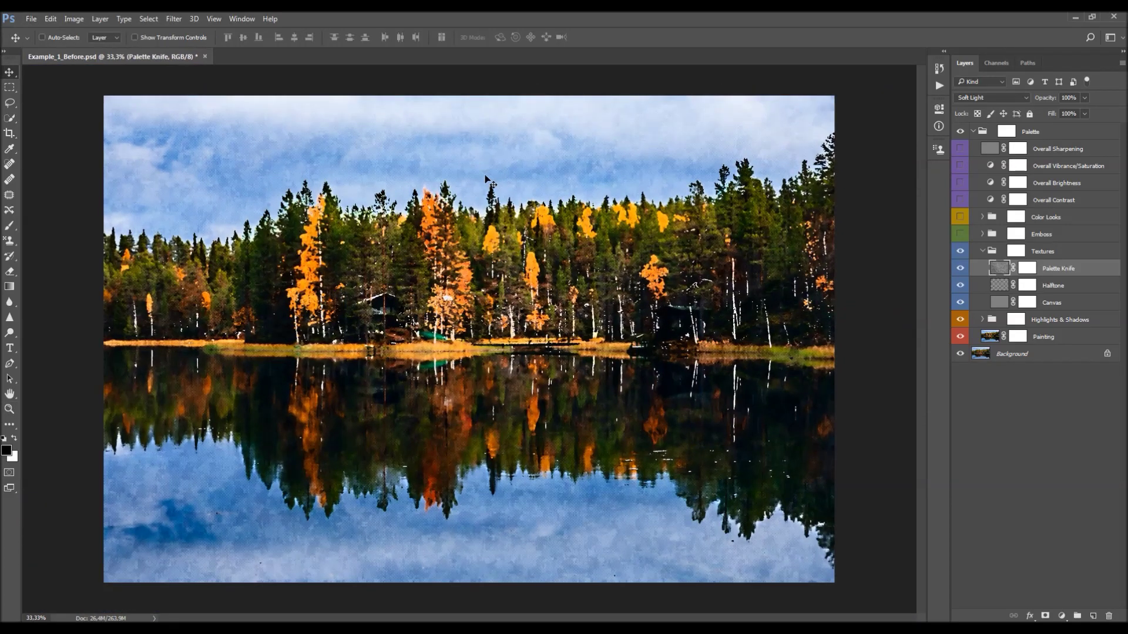
# Paint black on the Palette Knife mask with a 900 px soft brush over the lower lake and sky
pyautogui.click(1031, 269)
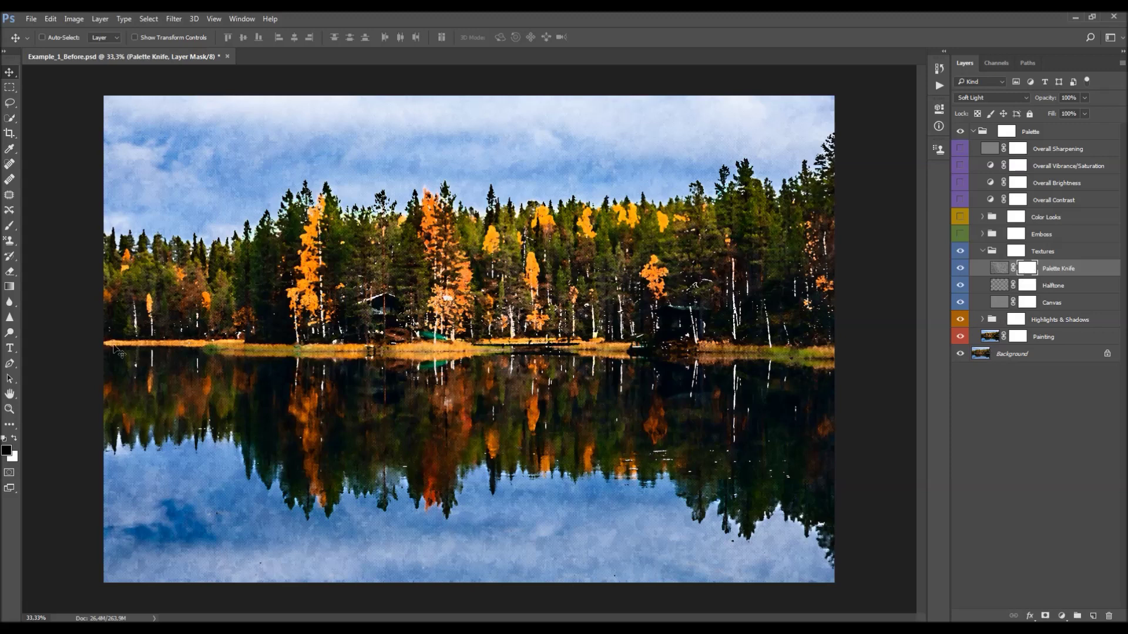
pyautogui.press('b')
pyautogui.rightClick(318, 257)
pyautogui.click(380, 362)
pyautogui.click(7, 450)
pyautogui.press(']')
pyautogui.press(']')
pyautogui.press(']')
pyautogui.press(']')
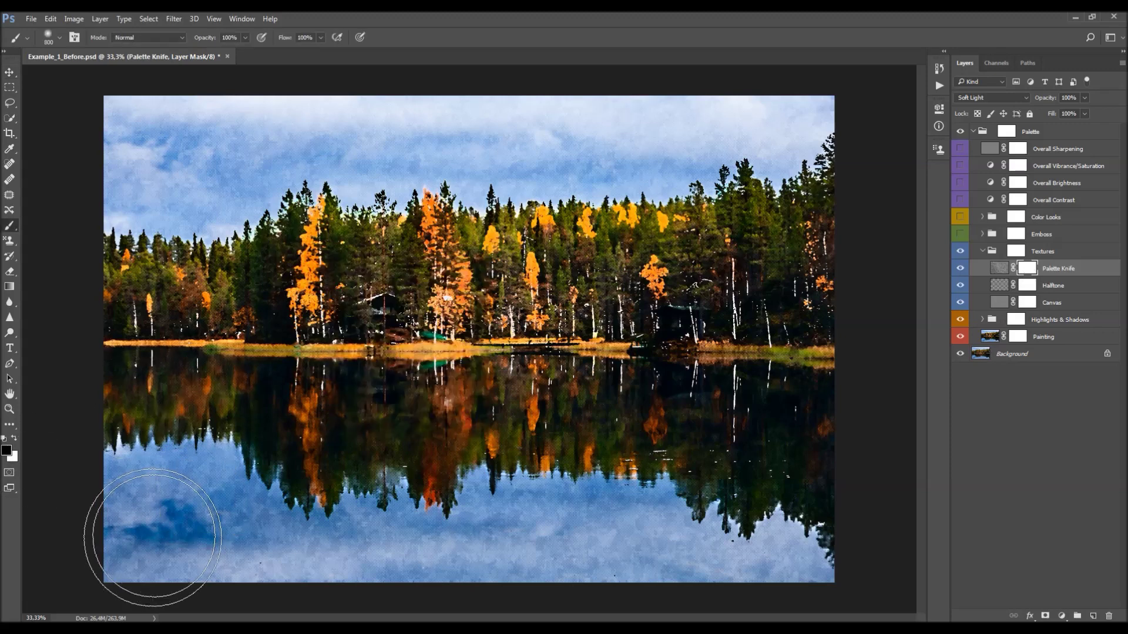
pyautogui.moveTo(131, 532)
pyautogui.mouseDown()
pyautogui.moveTo(216, 550)
pyautogui.moveTo(262, 587)
pyautogui.moveTo(317, 601)
pyautogui.moveTo(377, 588)
pyautogui.mouseUp()
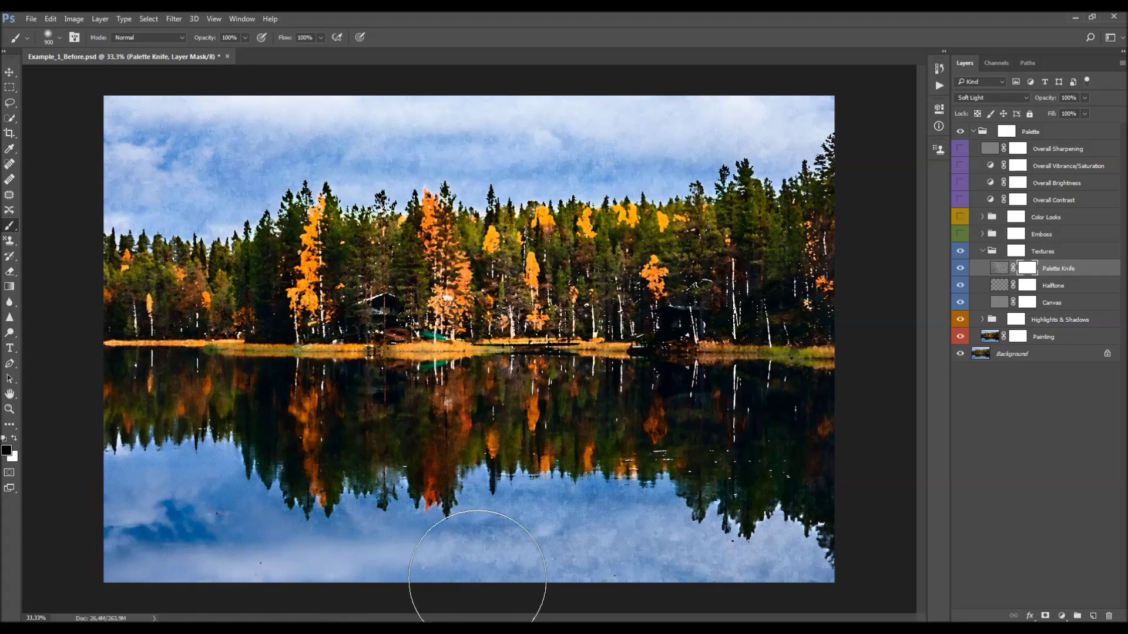
pyautogui.moveTo(628, 556)
pyautogui.mouseDown()
pyautogui.moveTo(688, 595)
pyautogui.moveTo(748, 589)
pyautogui.moveTo(761, 611)
pyautogui.mouseUp()
pyautogui.moveTo(120, 126); pyautogui.dragTo(195, 157)
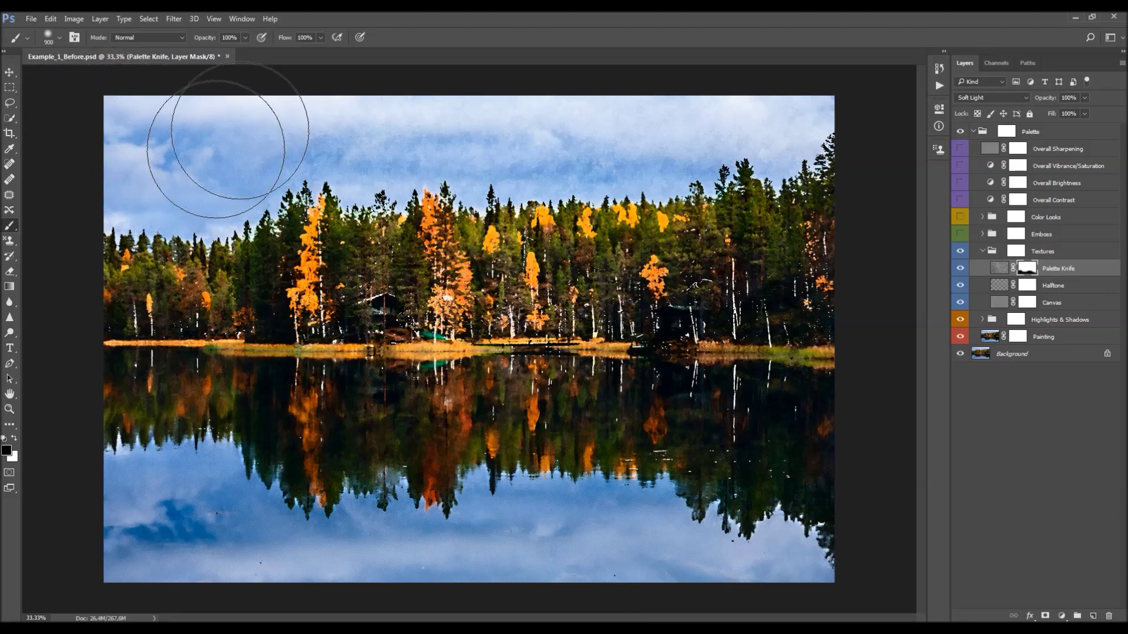
pyautogui.moveTo(542, 111)
pyautogui.mouseDown()
pyautogui.moveTo(555, 123)
pyautogui.moveTo(653, 114)
pyautogui.moveTo(764, 81)
pyautogui.moveTo(765, 102)
pyautogui.mouseUp()
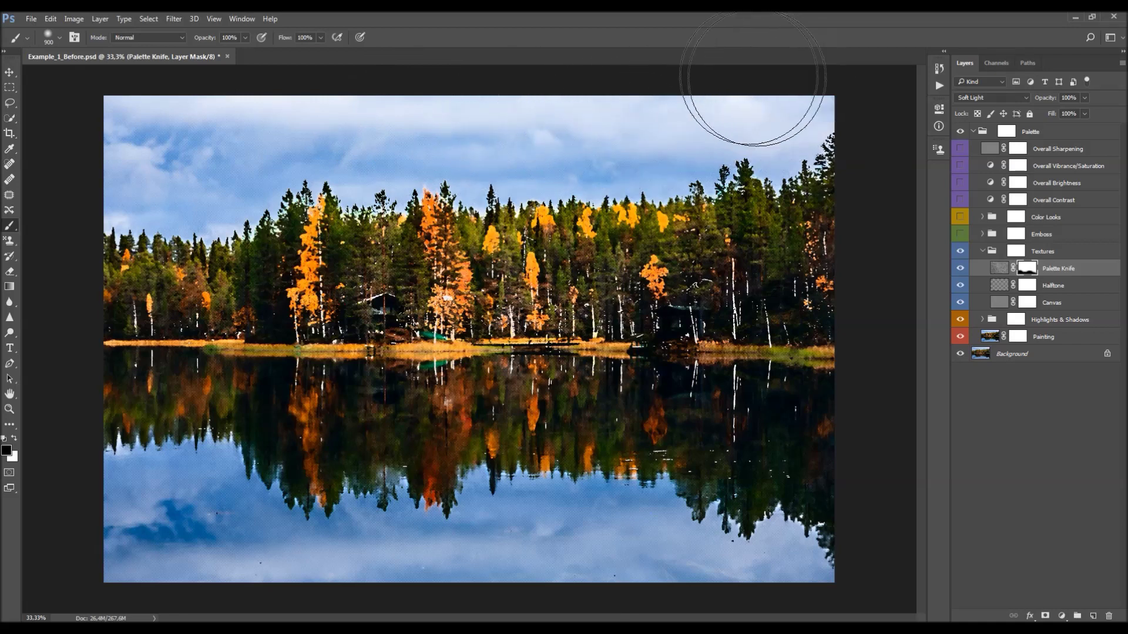
# Zoom in on the treeline and toggle Palette Knife on and off to compare the masked result
pyautogui.press('z')
pyautogui.click(441, 328)
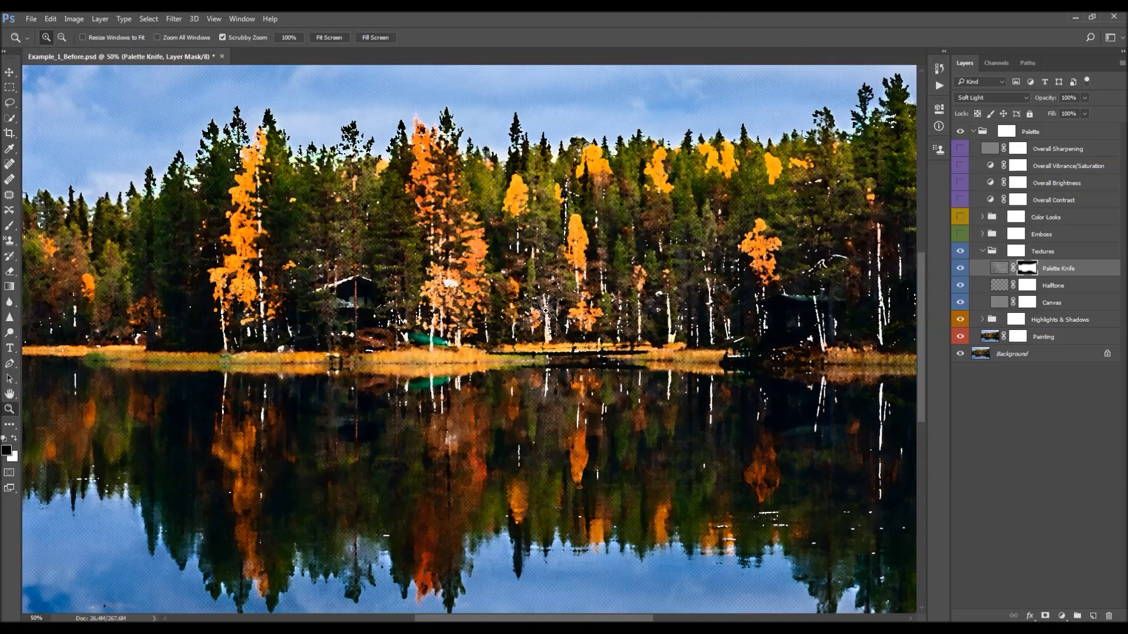
pyautogui.press('v')
pyautogui.click(961, 269)
pyautogui.click(960, 268)
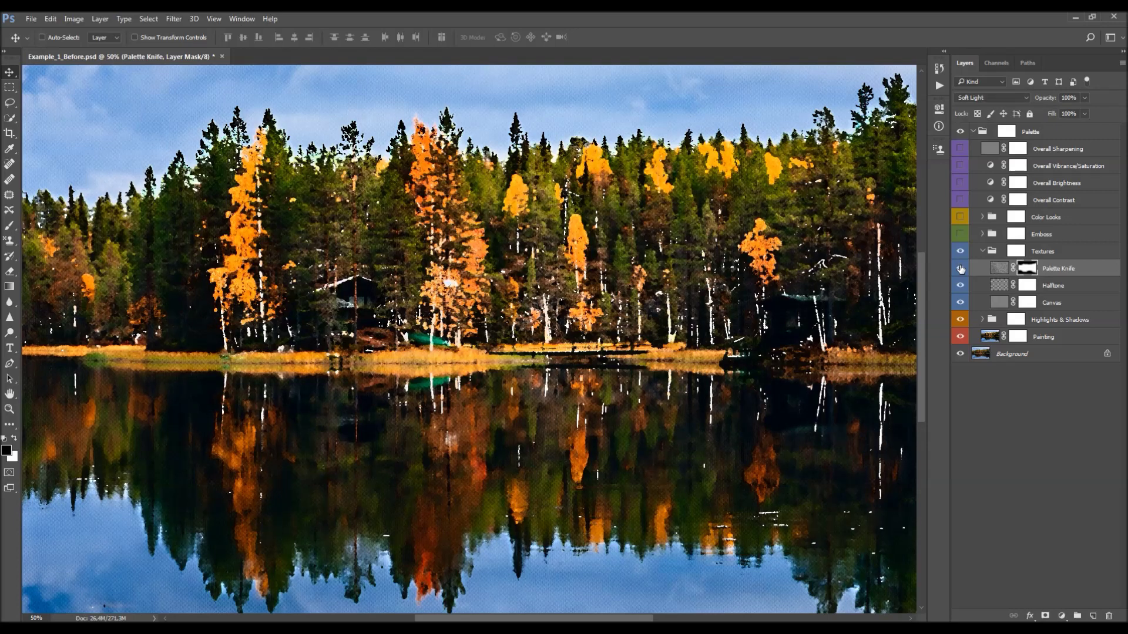
pyautogui.click(960, 268)
pyautogui.click(960, 268)
pyautogui.scroll(-3, 792, 241)
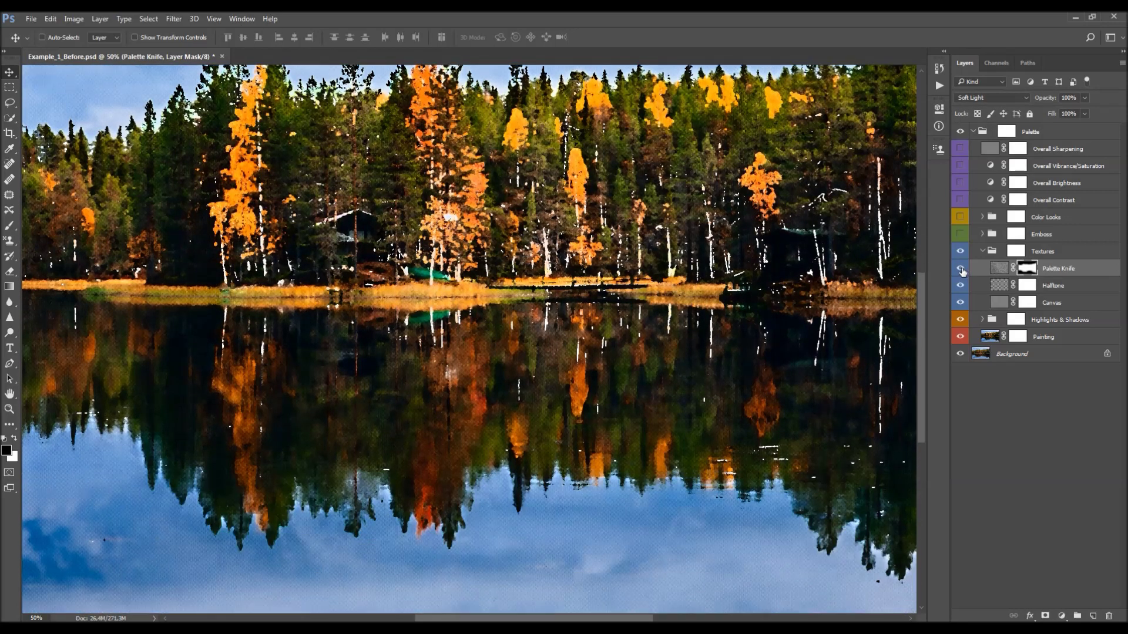
pyautogui.click(961, 268)
pyautogui.click(961, 268)
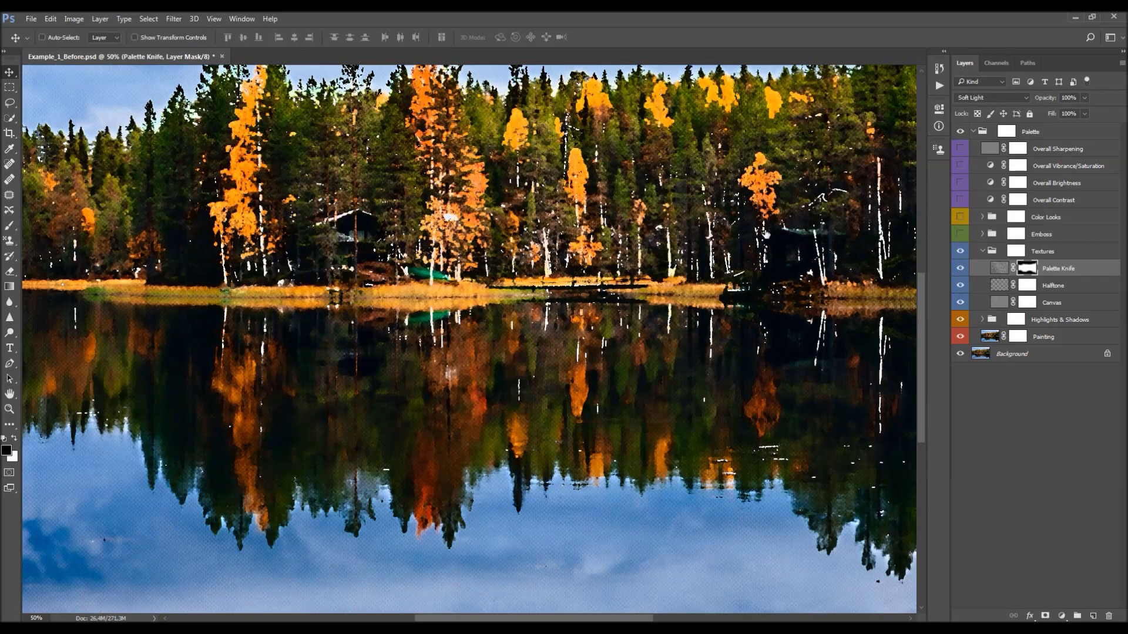
pyautogui.scroll(-3, 466, 243)
pyautogui.scroll(1, 517, 271)
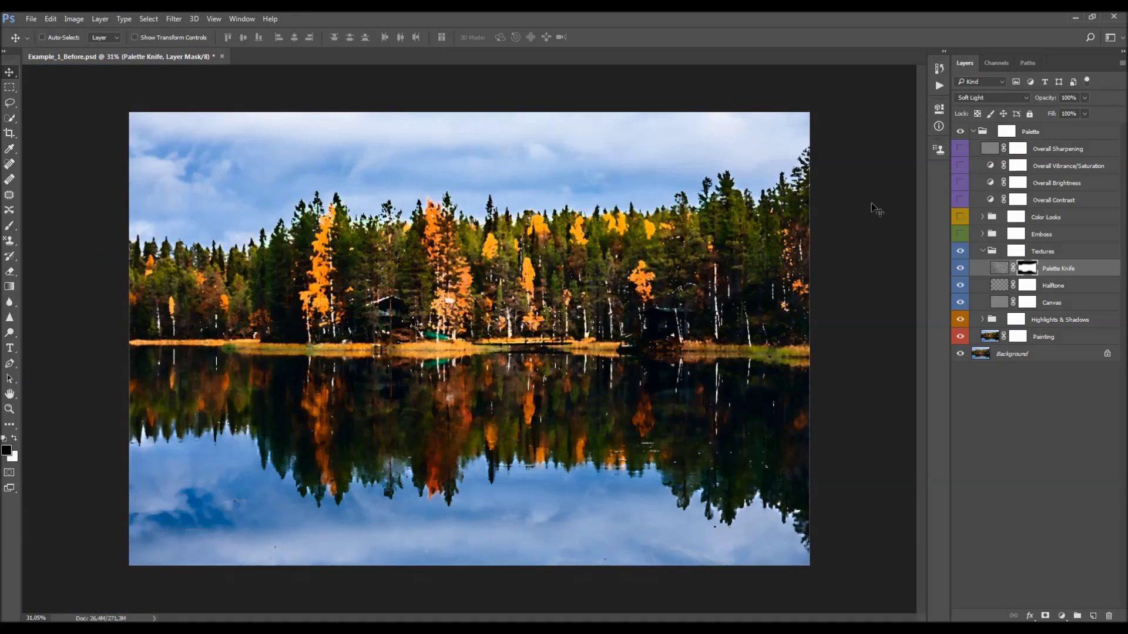
pyautogui.click(939, 111)
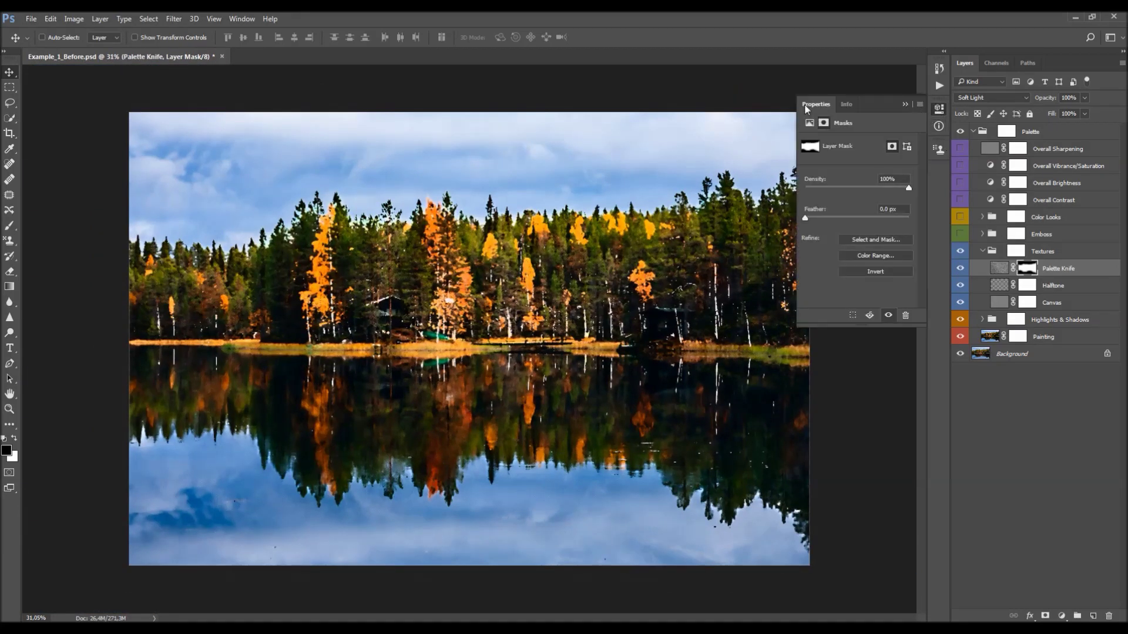
# Compare the Palette Knife mask at 0% density, then reset it to 100%
pyautogui.click(229, 20)
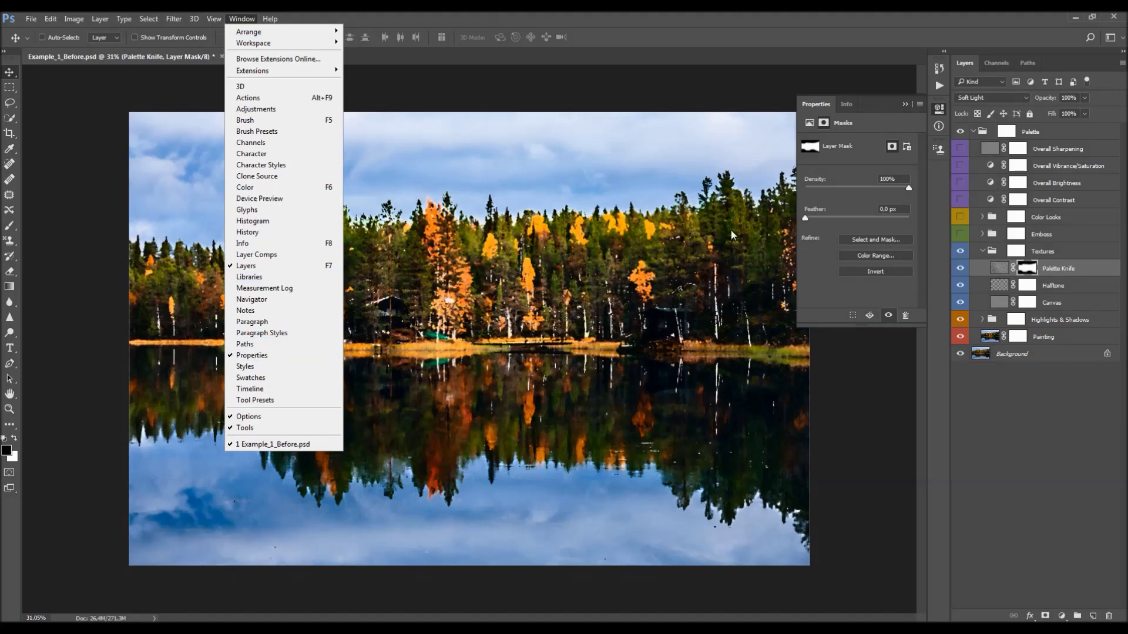
pyautogui.click(344, 357)
pyautogui.hotkey('ctrl', '+')
pyautogui.click(346, 362)
pyautogui.press('v')
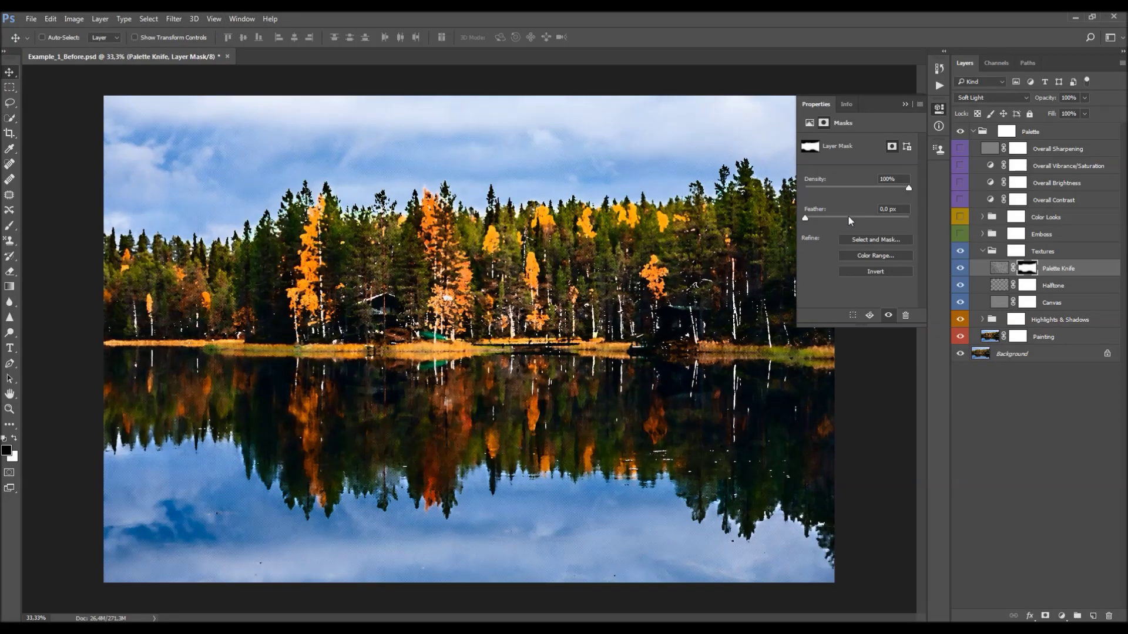
pyautogui.moveTo(908, 187); pyautogui.dragTo(803, 186)
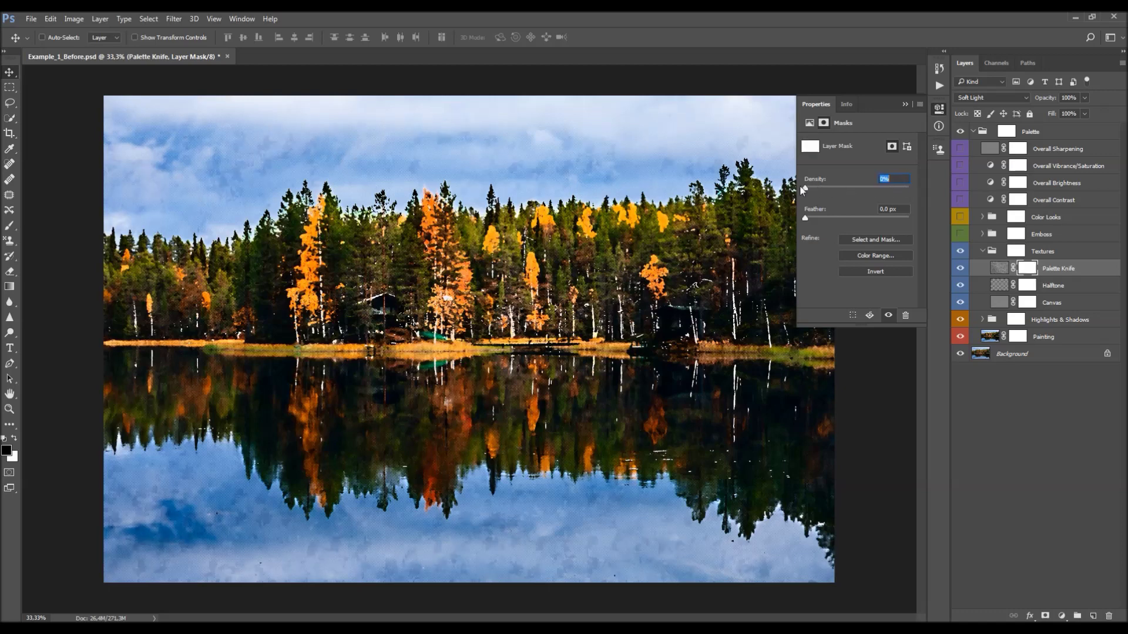
pyautogui.write('100')
pyautogui.press('Return')
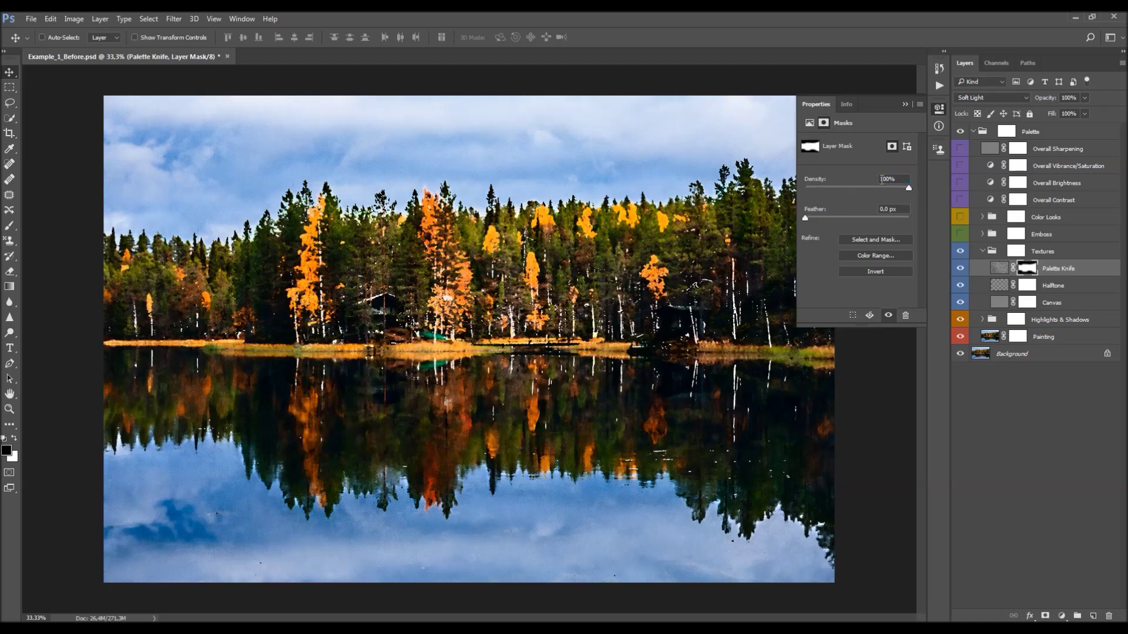
pyautogui.click(1030, 268)
# Test several mask density values and settle the Palette Knife mask at about 53%
pyautogui.moveTo(879, 186); pyautogui.dragTo(792, 186)
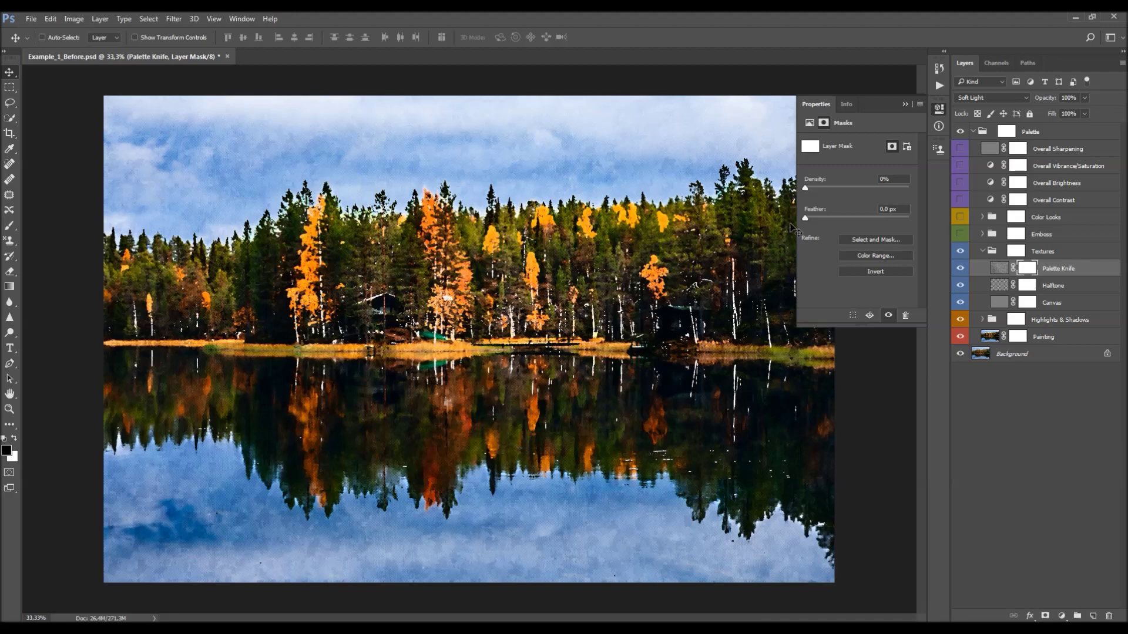
pyautogui.moveTo(832, 189); pyautogui.dragTo(836, 189)
pyautogui.moveTo(853, 188); pyautogui.dragTo(857, 188)
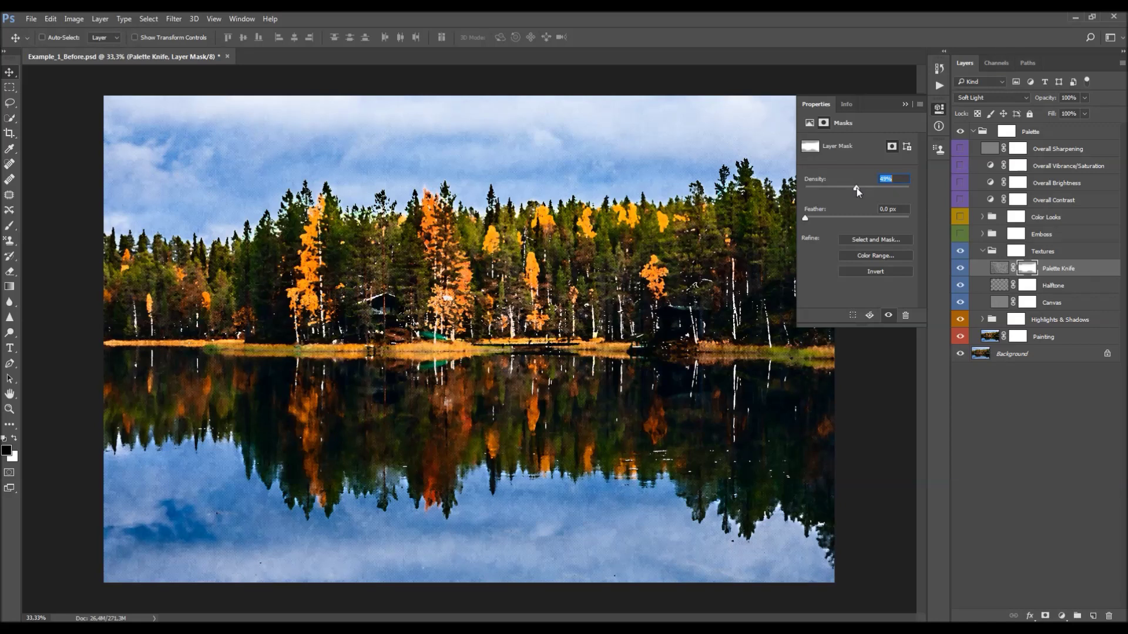
pyautogui.click(998, 268)
pyautogui.click(1027, 268)
pyautogui.moveTo(862, 188); pyautogui.dragTo(807, 192)
pyautogui.moveTo(917, 192); pyautogui.dragTo(922, 193)
pyautogui.moveTo(903, 186); pyautogui.dragTo(901, 186)
pyautogui.moveTo(826, 189); pyautogui.dragTo(861, 190)
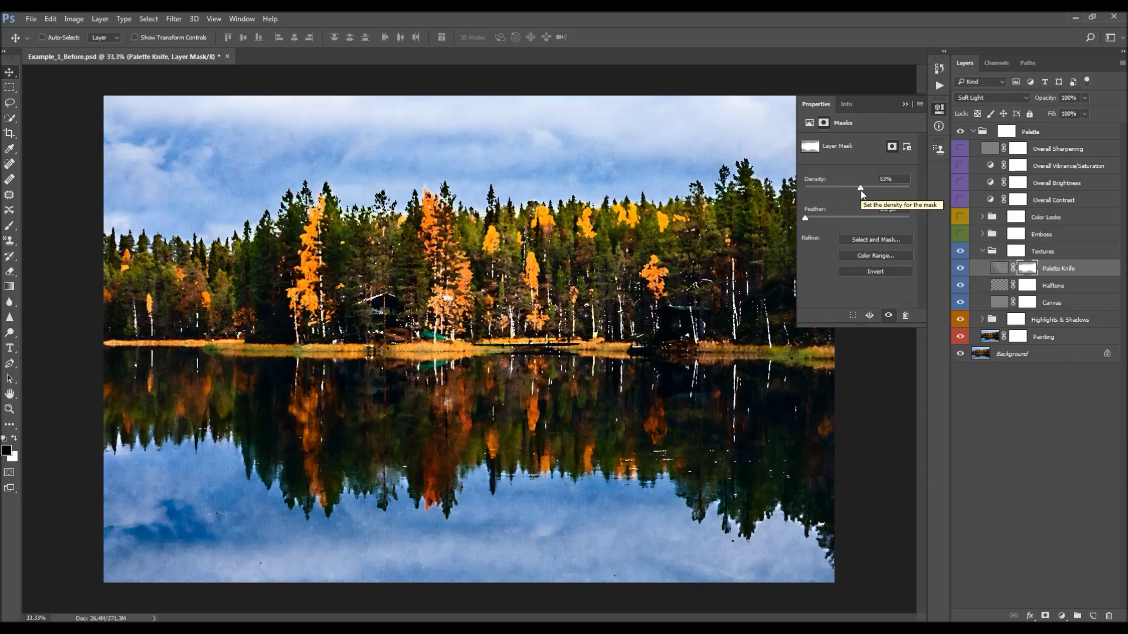
pyautogui.click(904, 106)
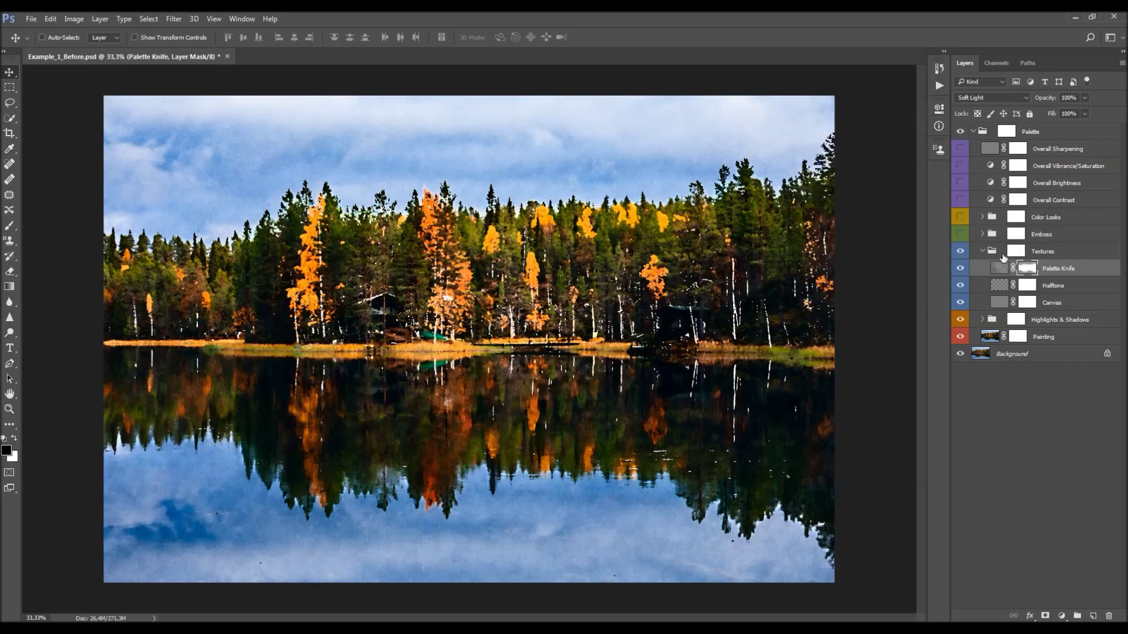
# Expand the Emboss group and compare Emboss_2 on and off at 50% zoom, adjusting its opacity
pyautogui.click(983, 251)
pyautogui.click(1027, 238)
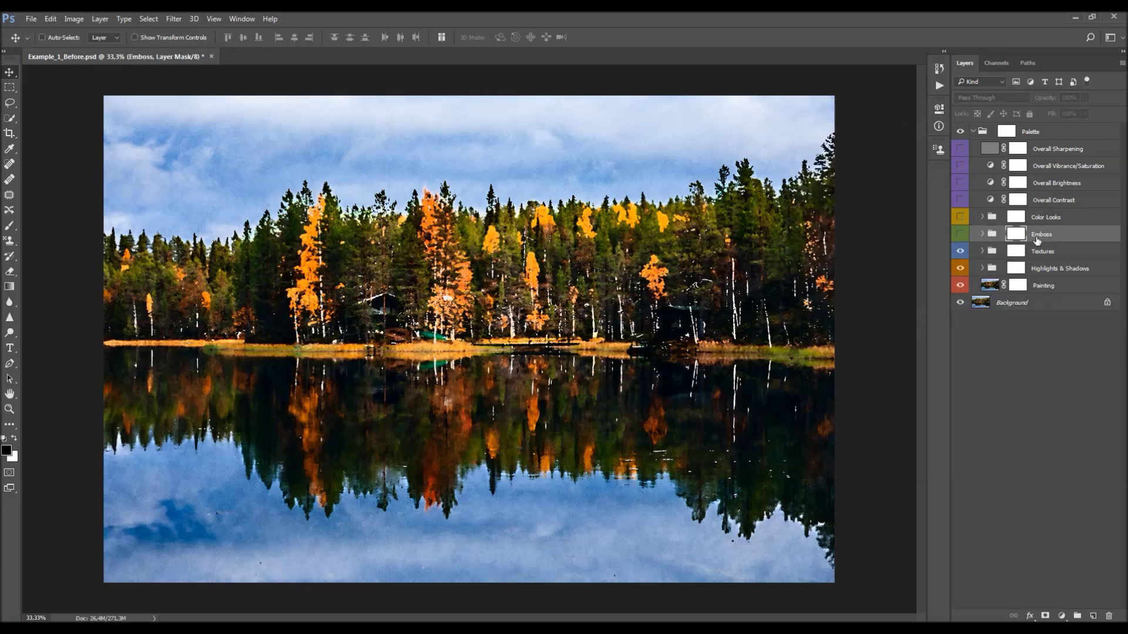
pyautogui.click(982, 234)
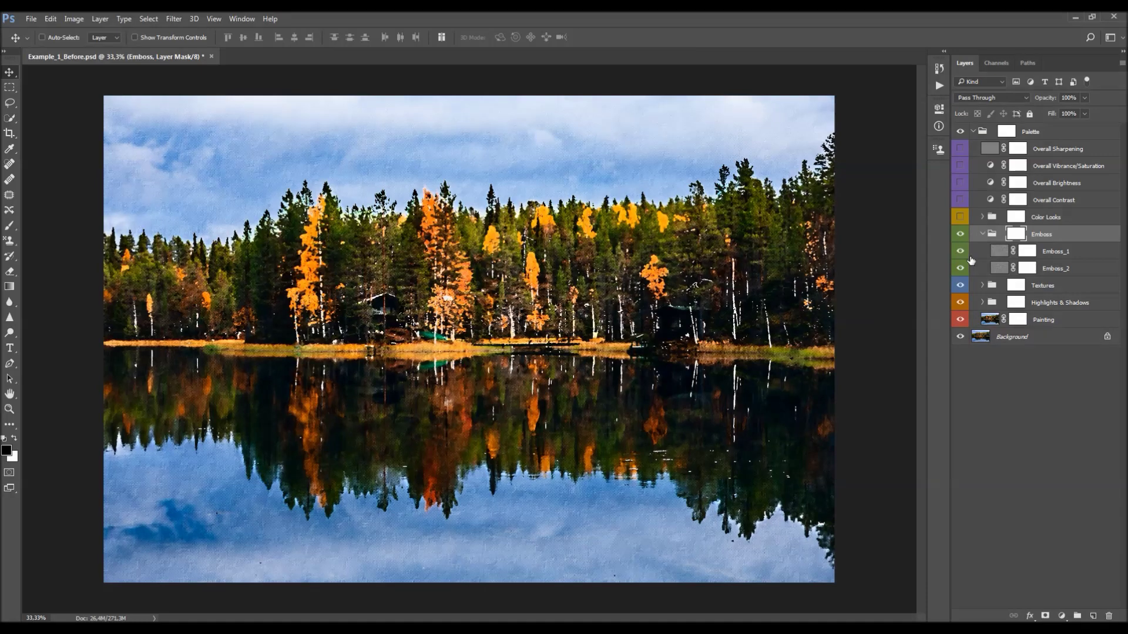
pyautogui.click(1054, 270)
pyautogui.hotkey('ctrl', '+')
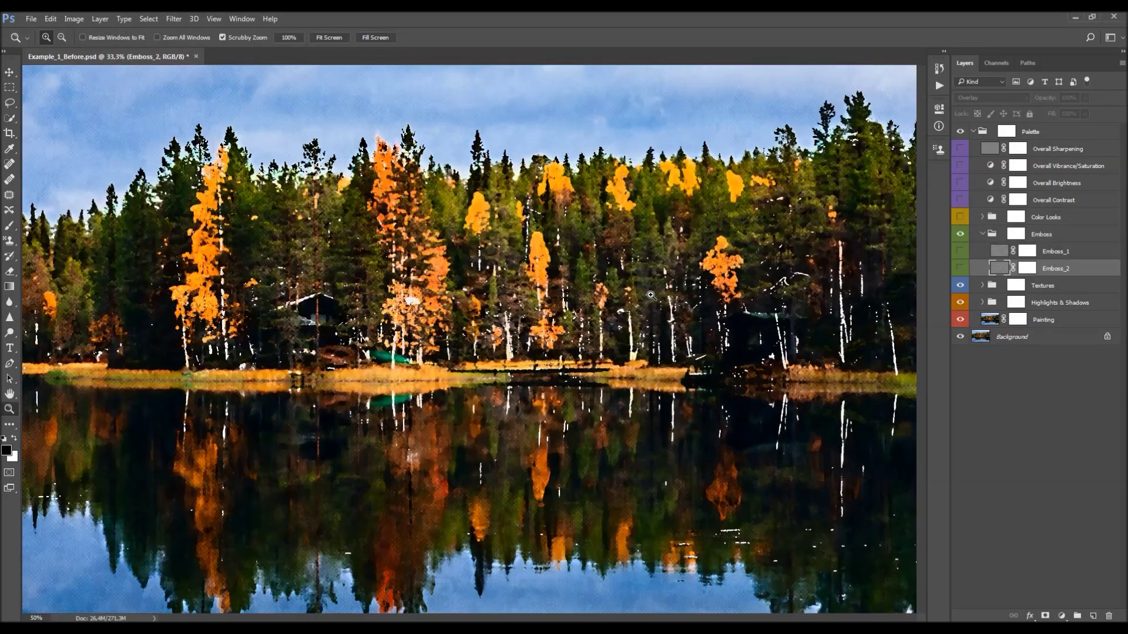
pyautogui.click(960, 269)
pyautogui.click(959, 270)
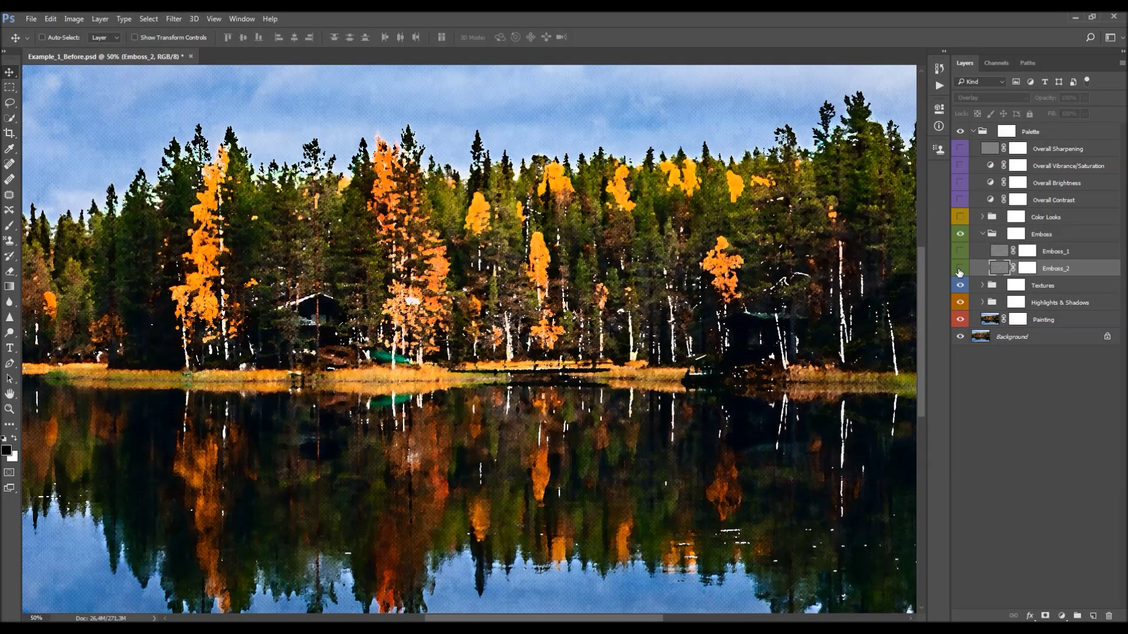
pyautogui.click(959, 271)
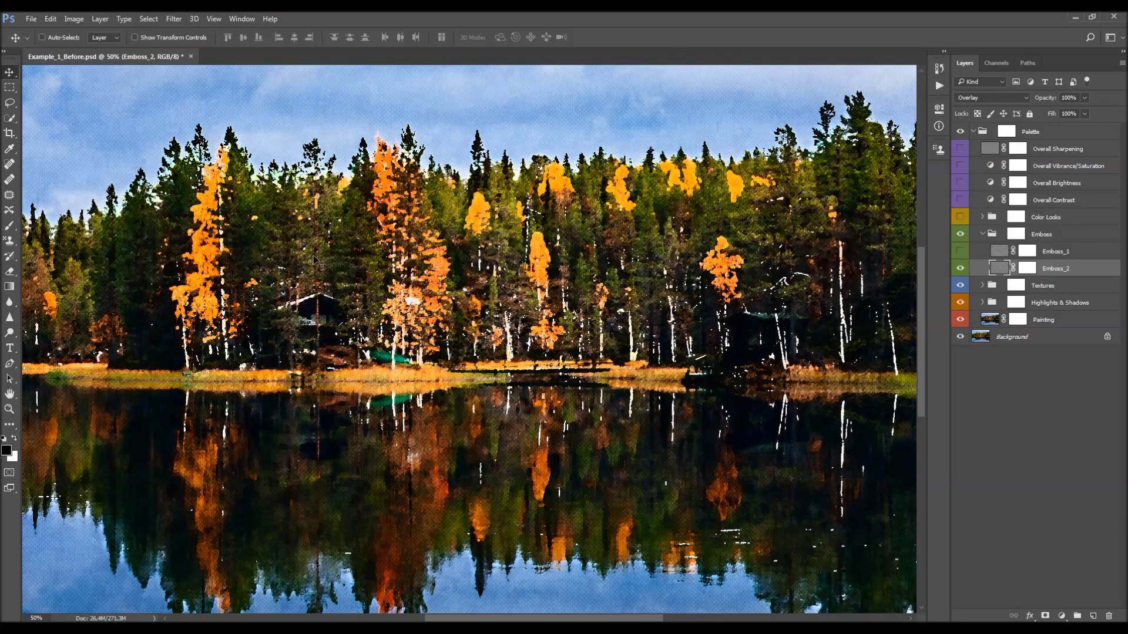
pyautogui.press('h')
pyautogui.moveTo(437, 314); pyautogui.dragTo(513, 295)
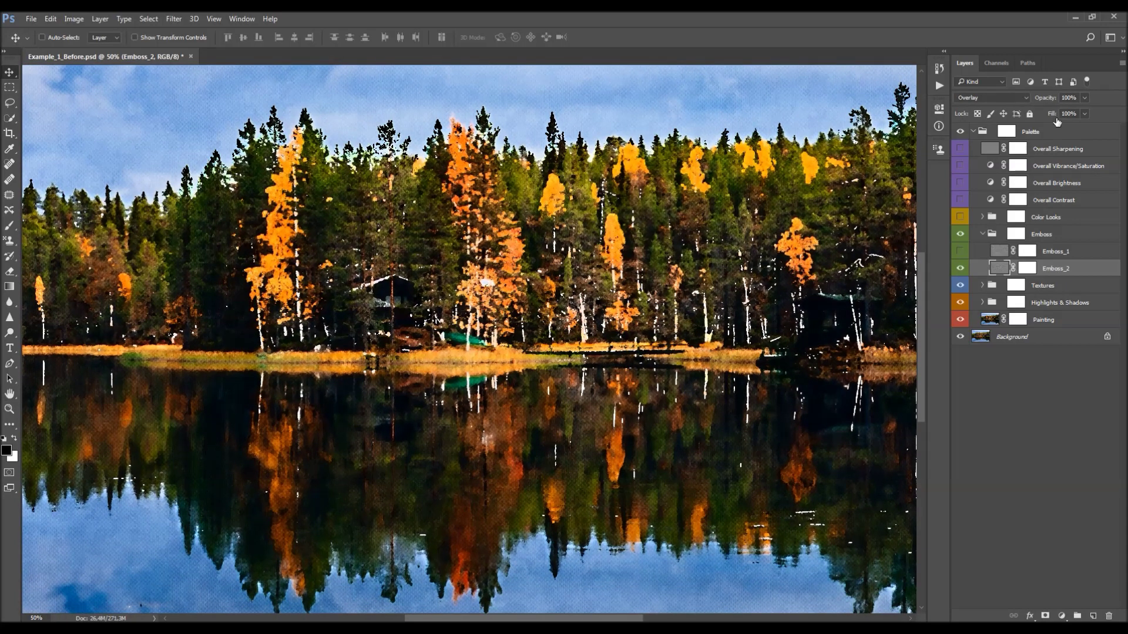
pyautogui.moveTo(1043, 99); pyautogui.dragTo(1127, 177)
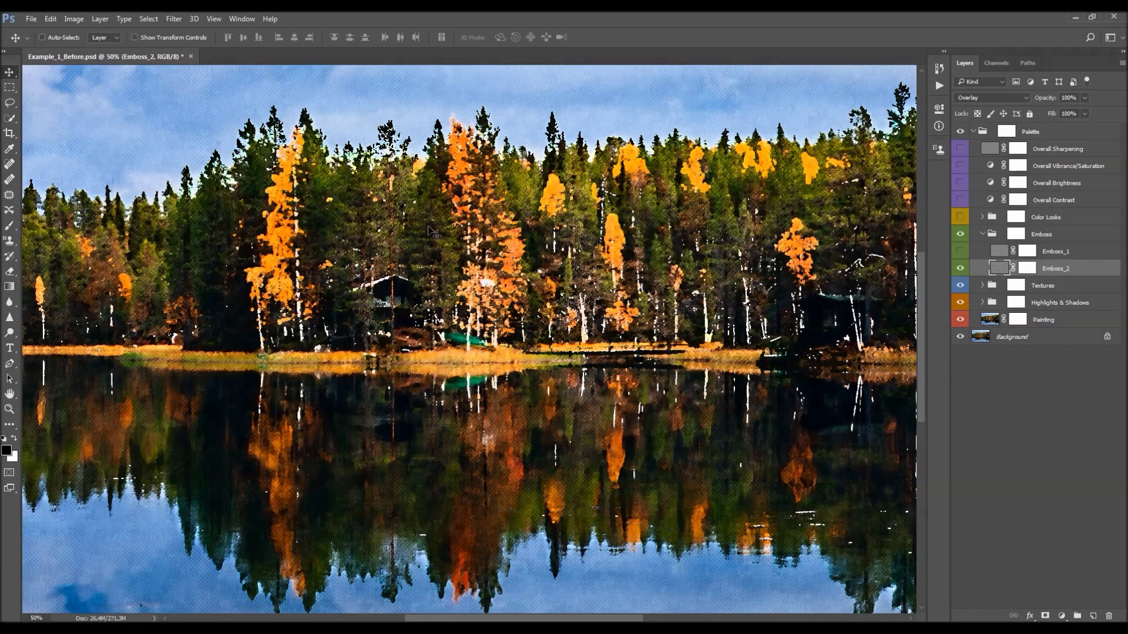
pyautogui.scroll(2, 432, 244)
pyautogui.scroll(-4, 432, 244)
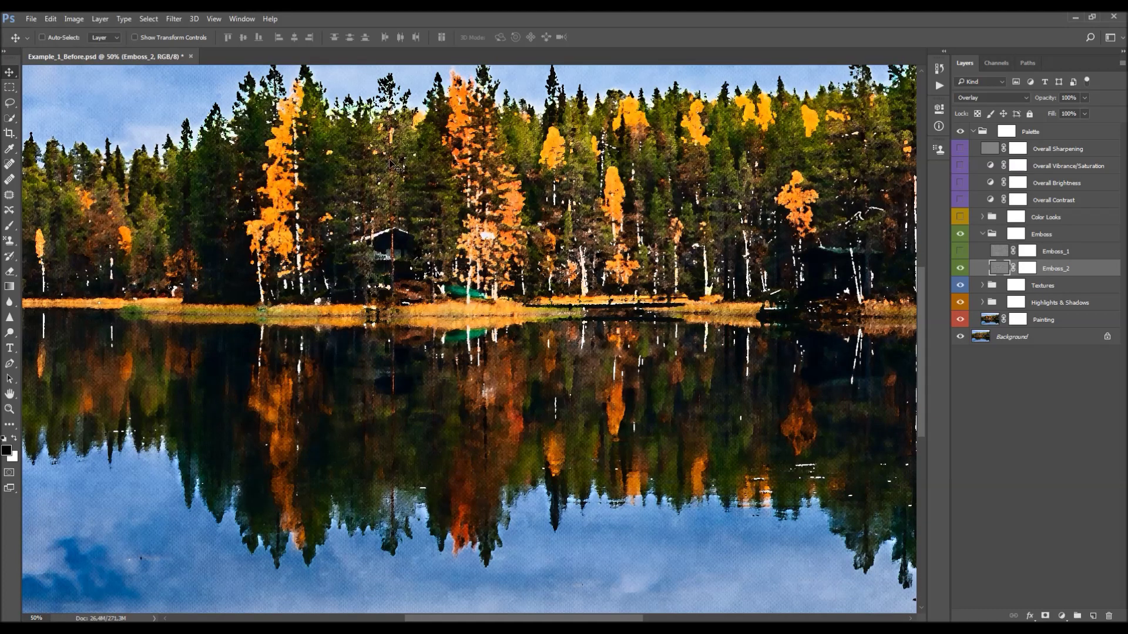
# Show Emboss_1 and toggle it on and off to compare across the whole image
pyautogui.click(1082, 254)
pyautogui.click(961, 251)
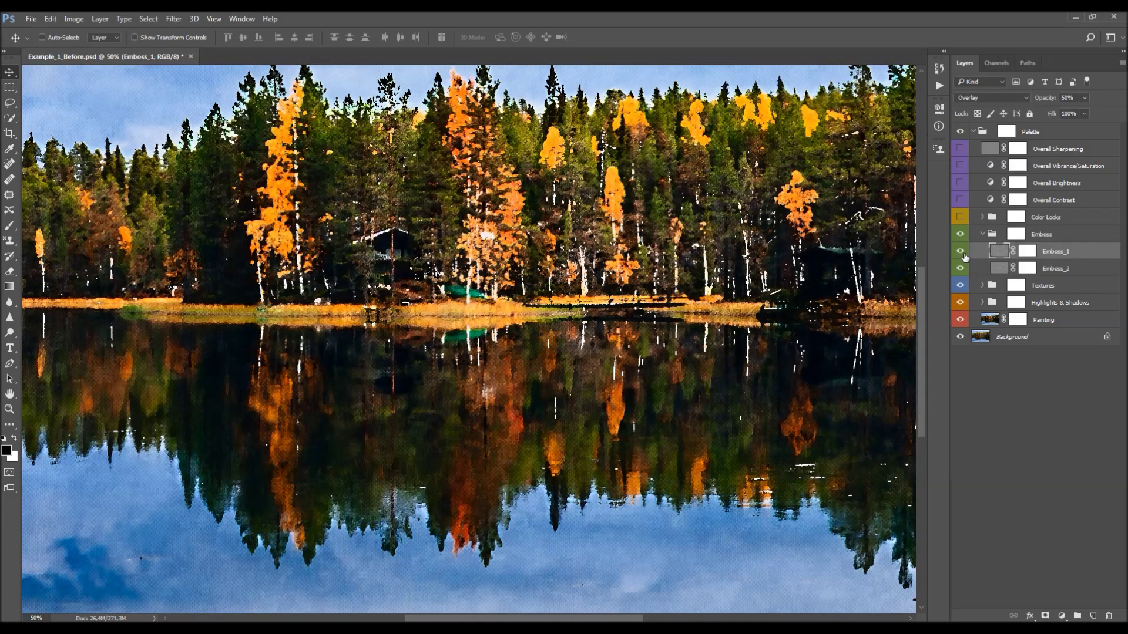
pyautogui.scroll(-4, 917, 307)
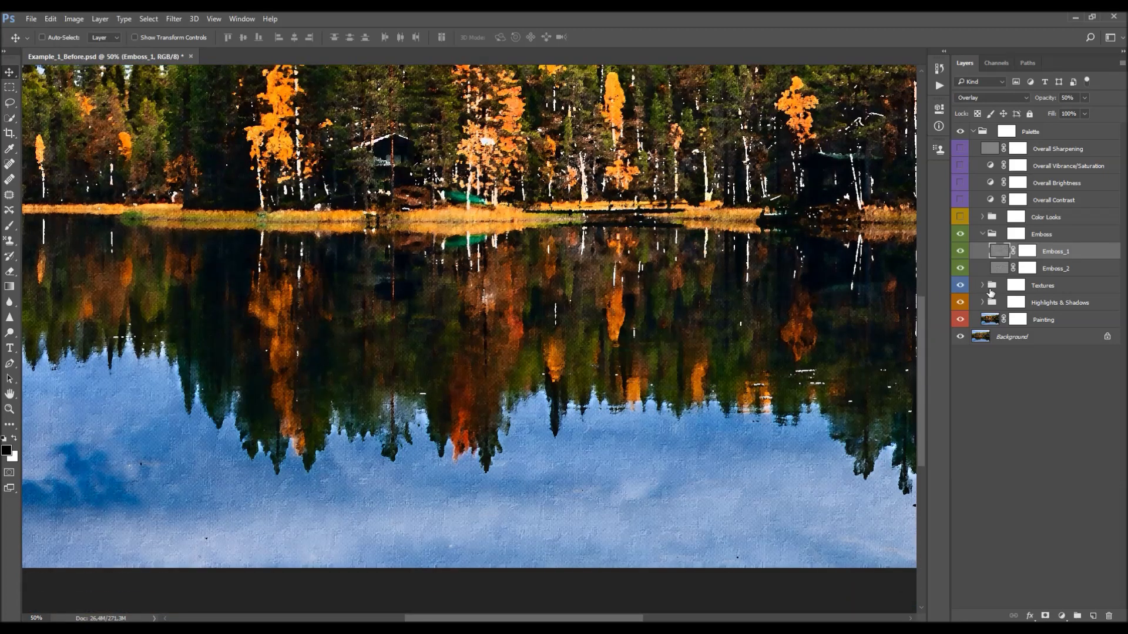
pyautogui.click(982, 286)
pyautogui.click(982, 285)
pyautogui.click(961, 252)
pyautogui.click(962, 252)
pyautogui.scroll(6, 968, 254)
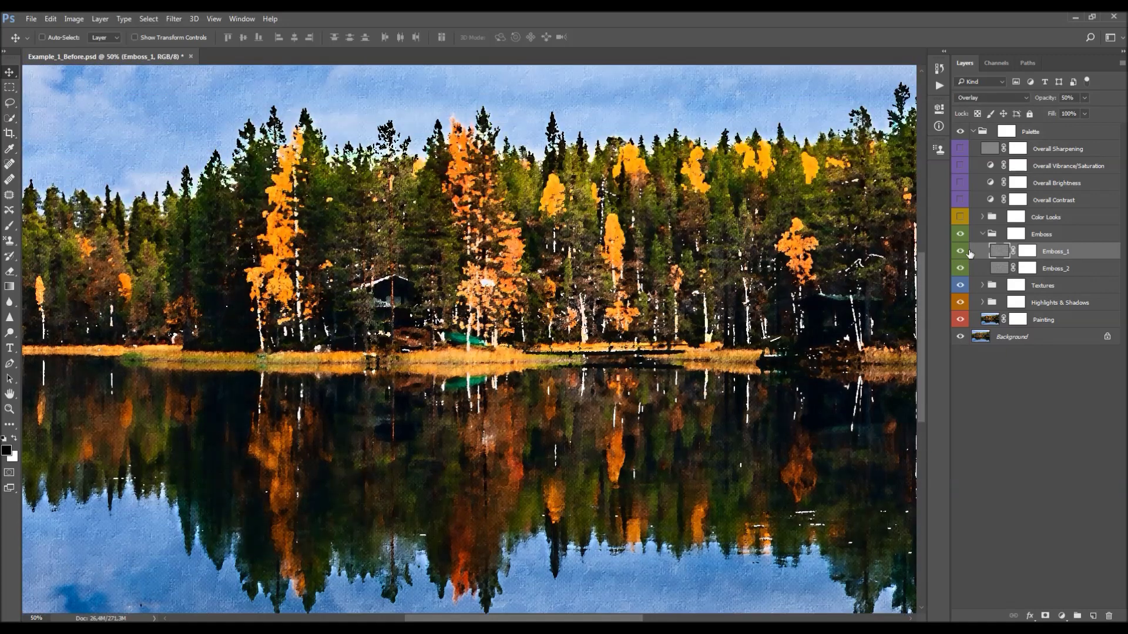
pyautogui.click(961, 252)
pyautogui.click(962, 252)
pyautogui.press('z')
pyautogui.keyDown('alt'); pyautogui.click(489, 276); pyautogui.keyUp('alt')
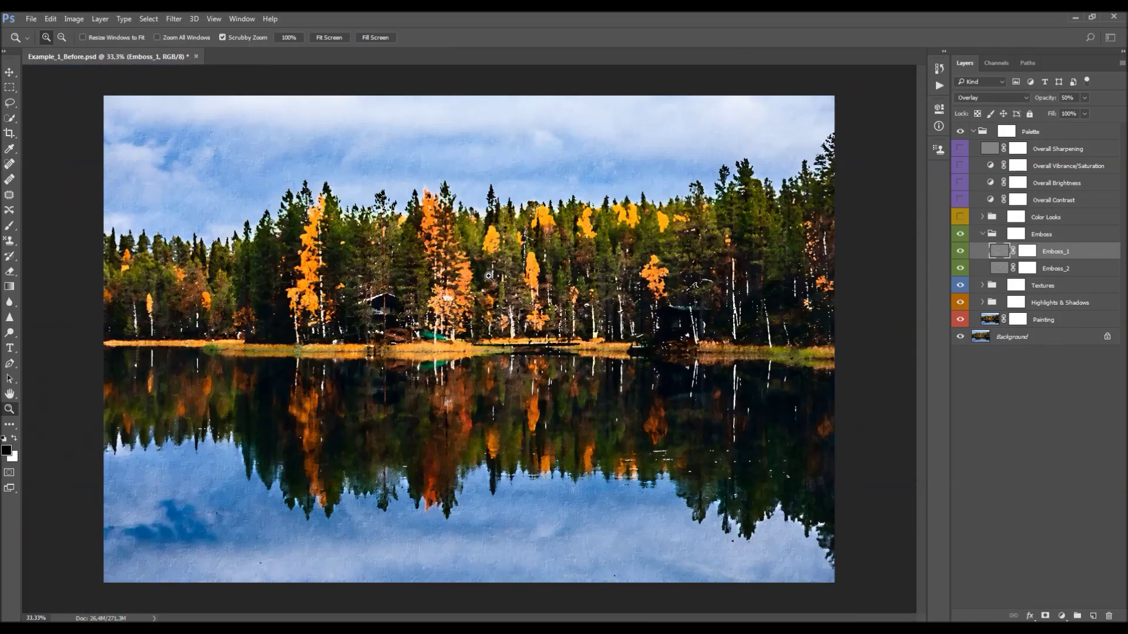
pyautogui.press('v')
# Show Palette Knife, then test a sky brush stroke on Emboss_1's mask and undo it
pyautogui.click(1027, 252)
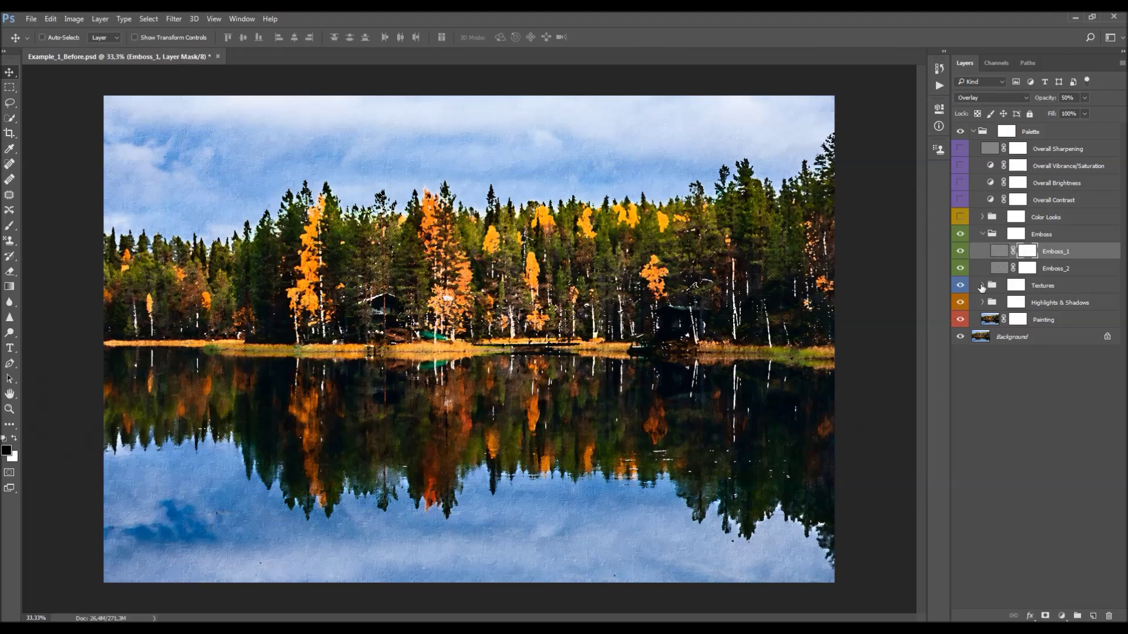
pyautogui.click(982, 290)
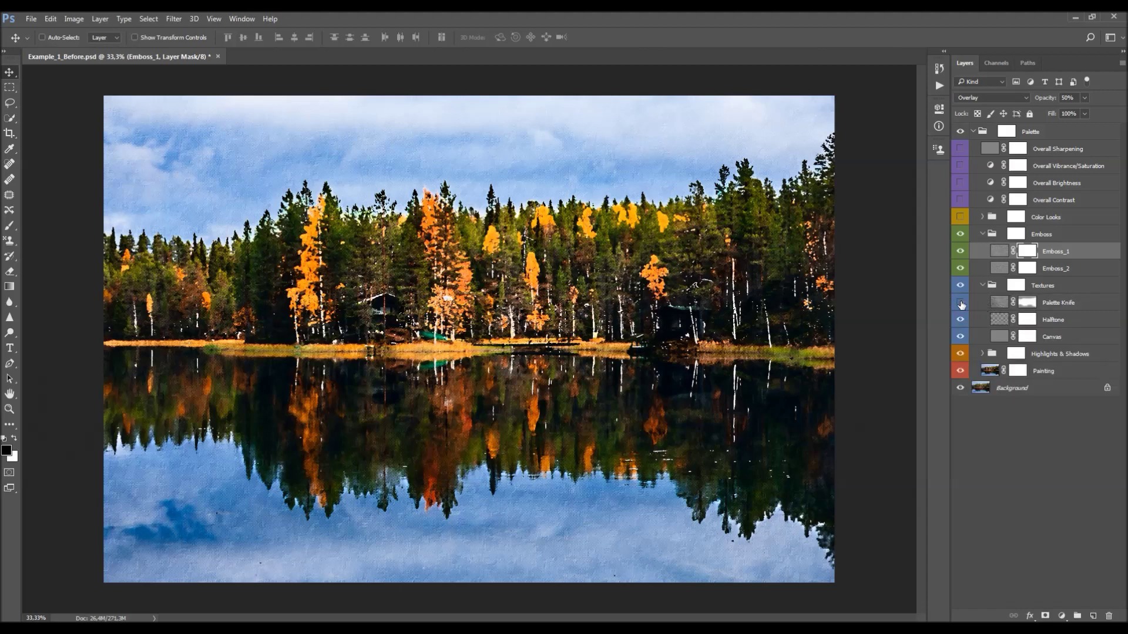
pyautogui.click(961, 303)
pyautogui.press('b')
pyautogui.rightClick(283, 187)
pyautogui.press('Escape')
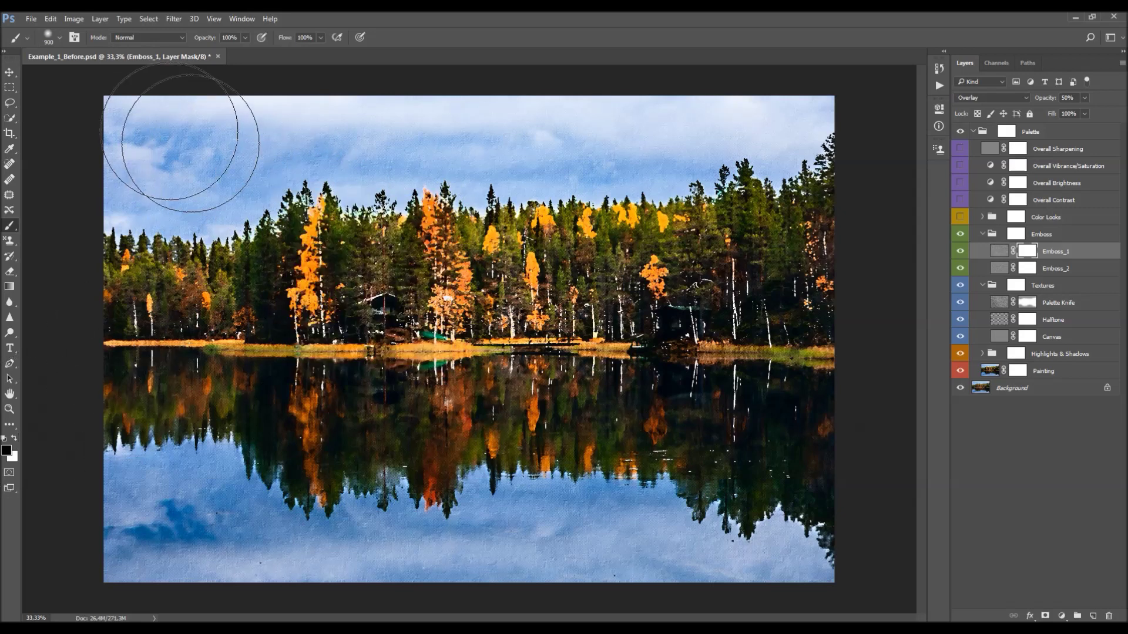
pyautogui.moveTo(139, 142)
pyautogui.mouseDown()
pyautogui.moveTo(166, 149)
pyautogui.moveTo(284, 115)
pyautogui.moveTo(509, 115)
pyautogui.mouseUp()
pyautogui.hotkey('ctrl', 'z')
pyautogui.press('v')
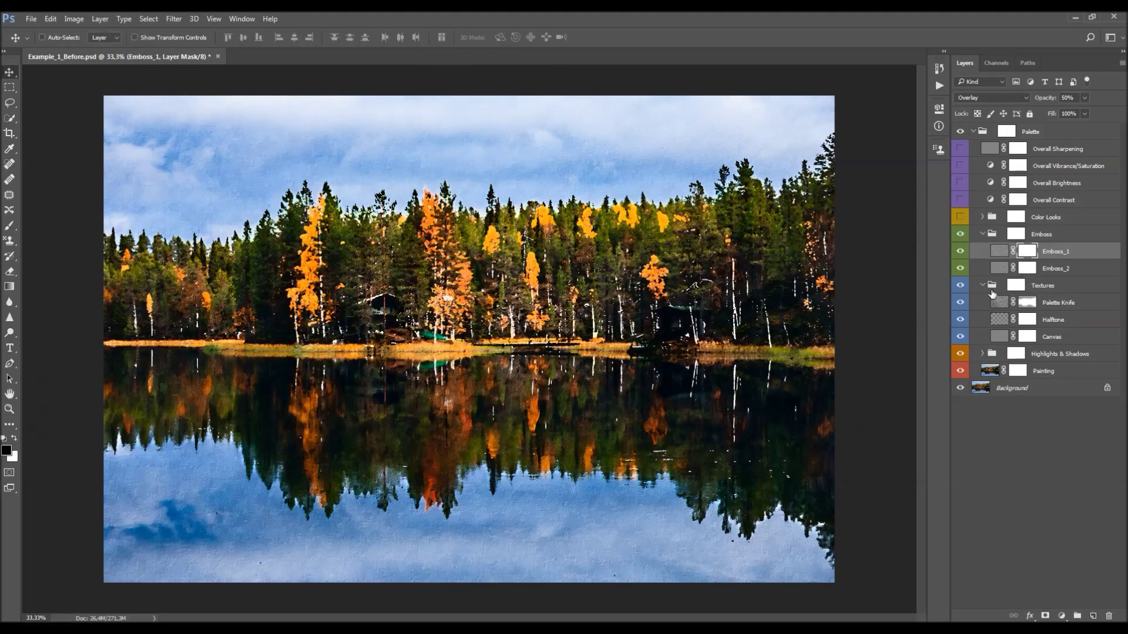
pyautogui.press('z')
pyautogui.click(497, 501)
pyautogui.click(496, 501)
pyautogui.press('v')
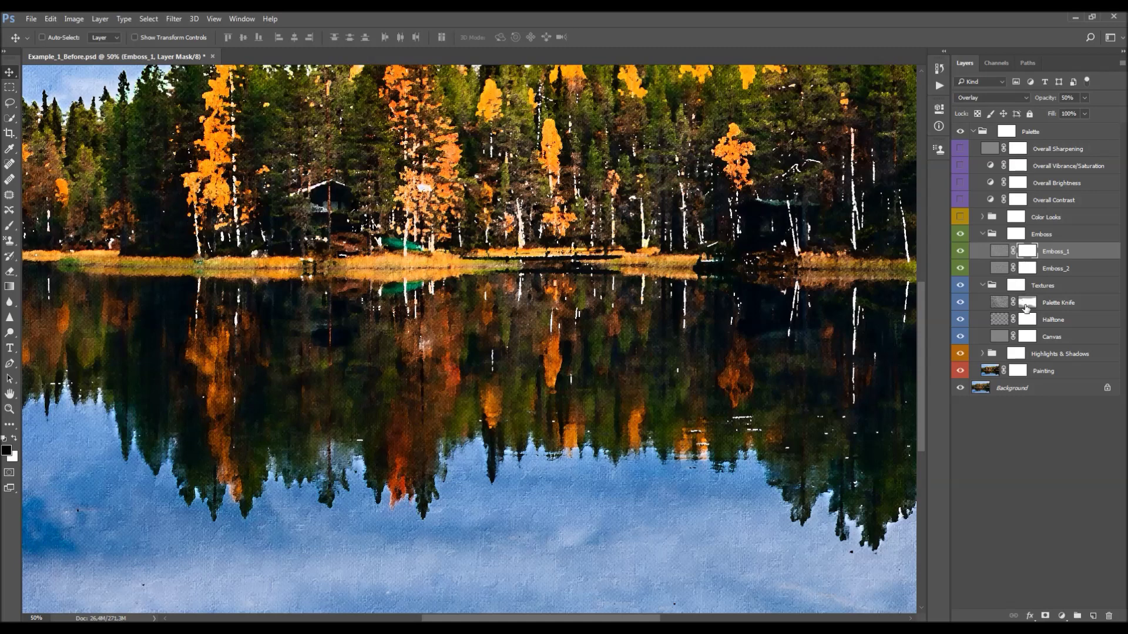
# Try replacing Emboss_1's mask with Palette Knife's, undo it, then invert Emboss_1's mask to hide emboss from the sky
pyautogui.click(1027, 303)
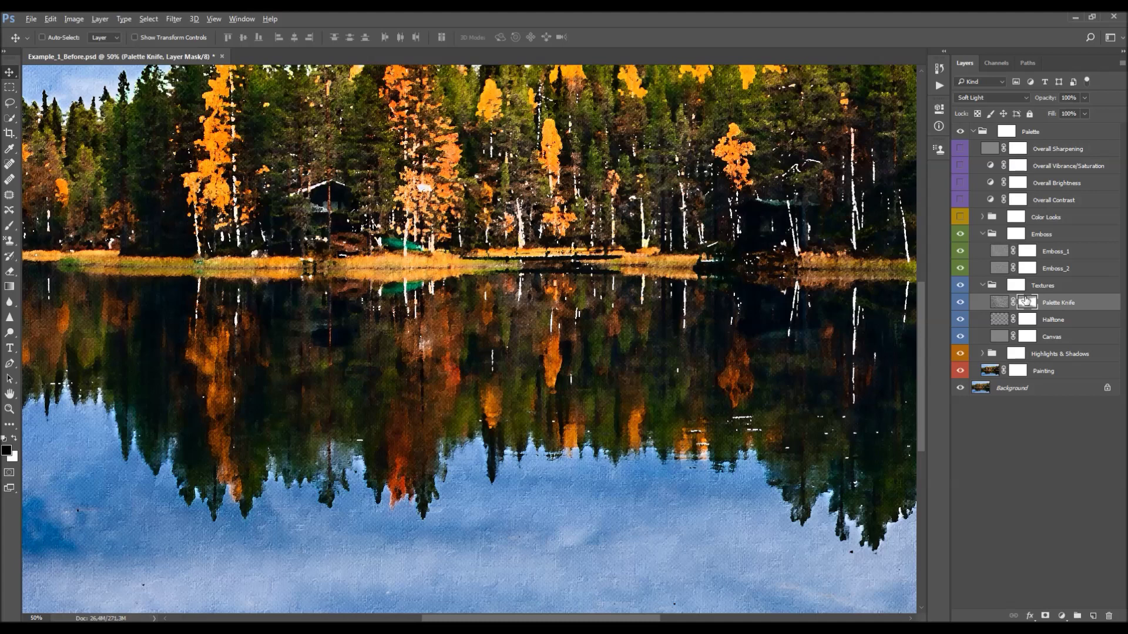
pyautogui.moveTo(1029, 304); pyautogui.dragTo(1028, 251)
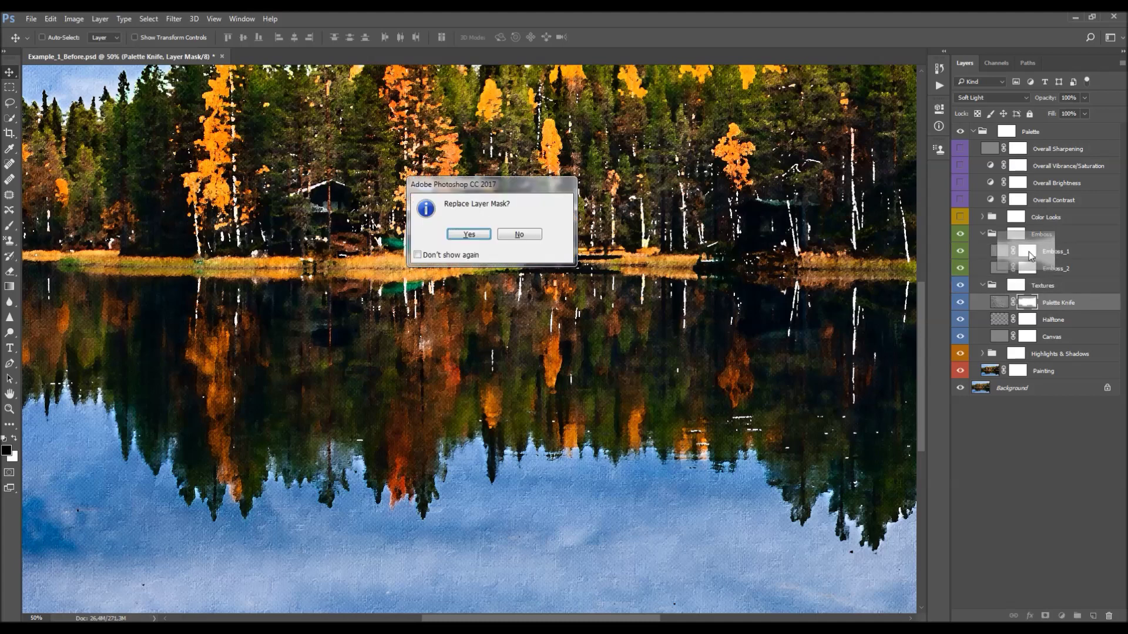
pyautogui.press('Return')
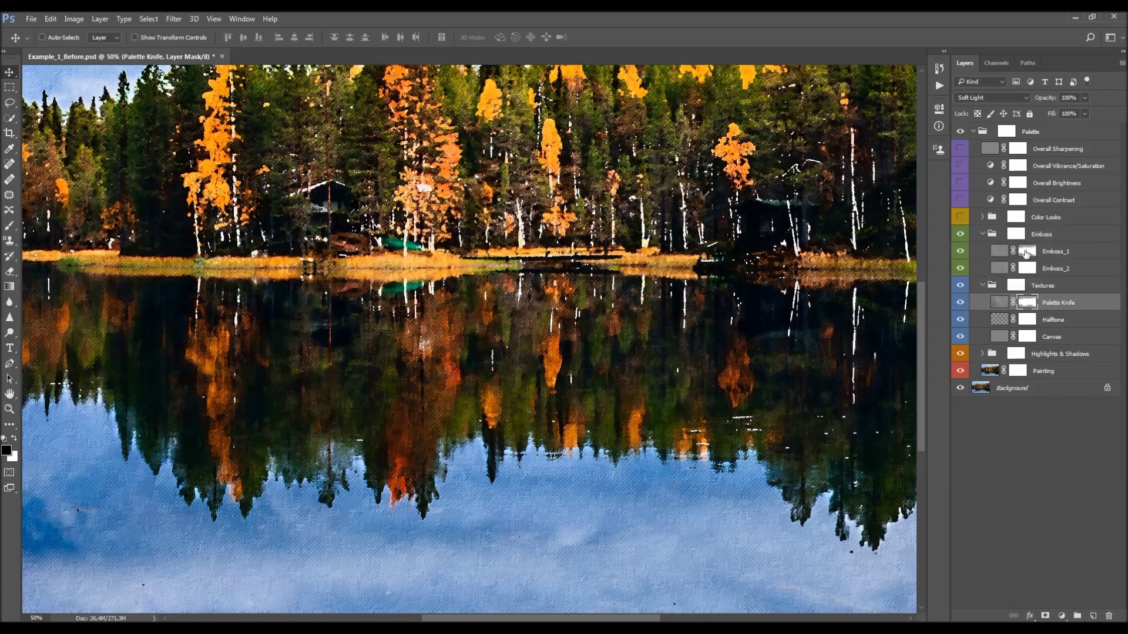
pyautogui.click(1026, 304)
pyautogui.click(1028, 257)
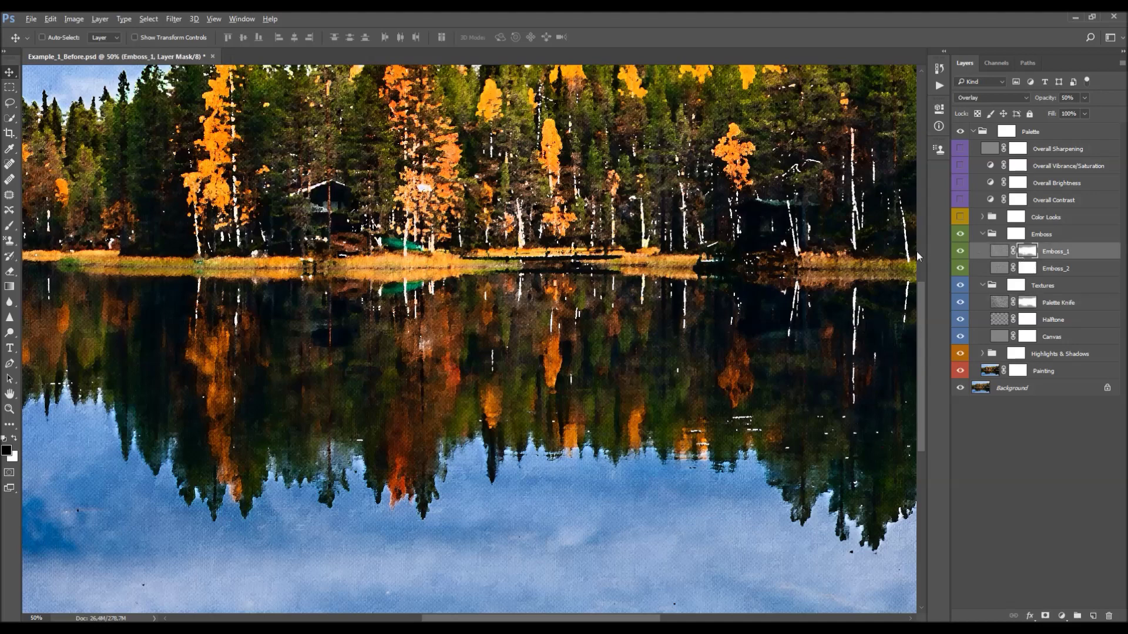
pyautogui.hotkey('ctrl', '0')
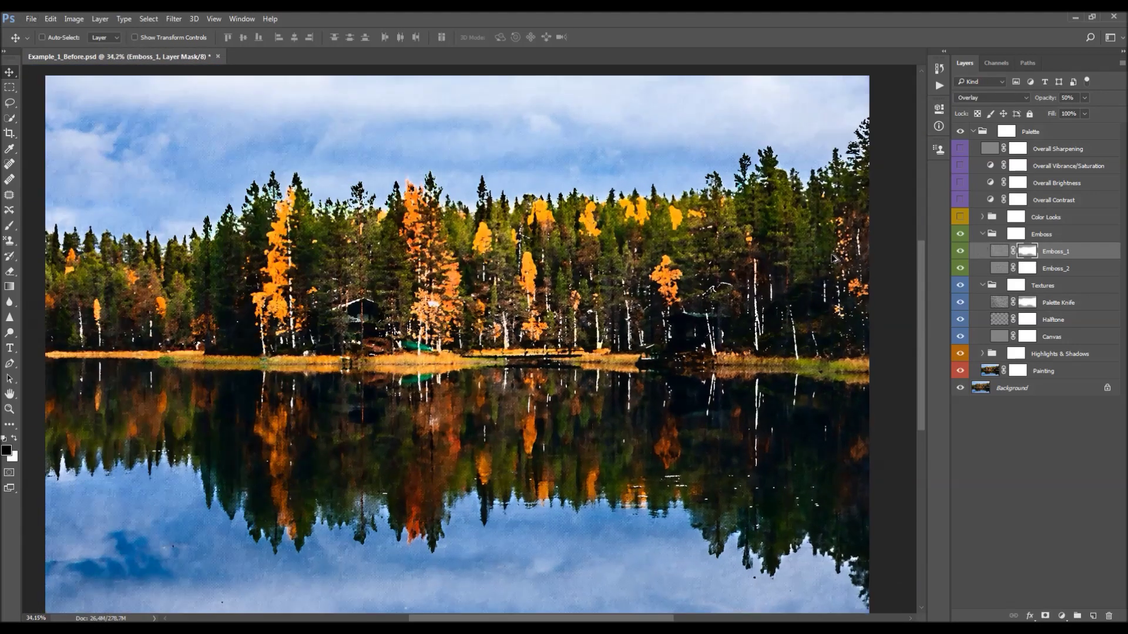
pyautogui.scroll(-1, 816, 260)
pyautogui.hotkey('ctrl', 'z')
pyautogui.click(1028, 251)
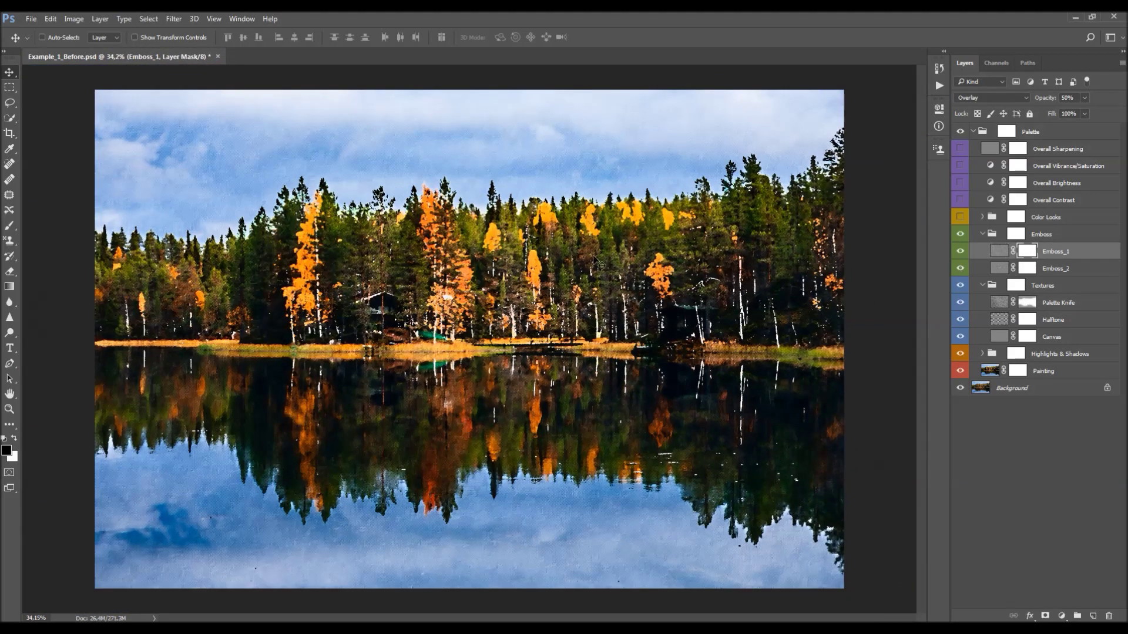
pyautogui.press('b')
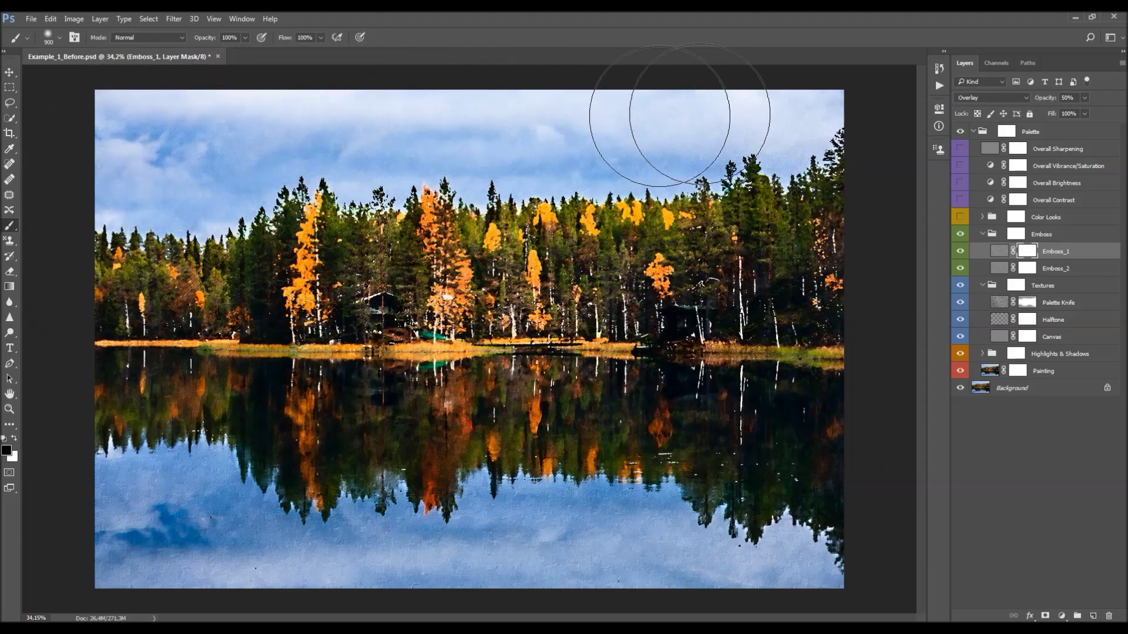
pyautogui.hotkey('ctrl', 'i')
pyautogui.press('v')
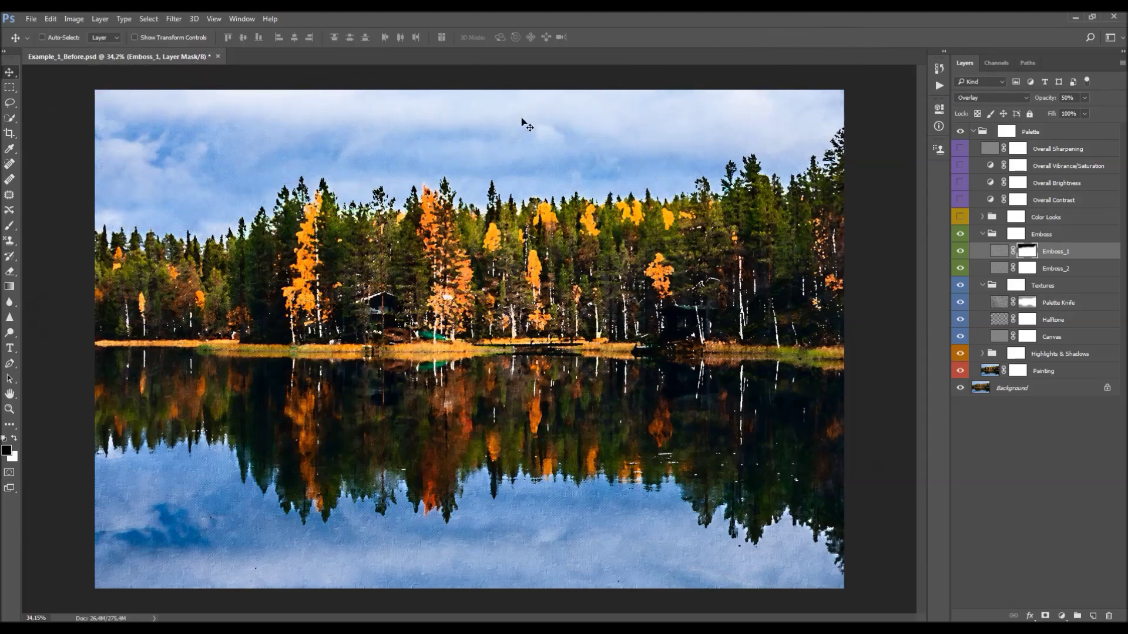
pyautogui.click(1045, 303)
pyautogui.hotkey('ctrl', '+')
pyautogui.click(960, 303)
pyautogui.click(960, 303)
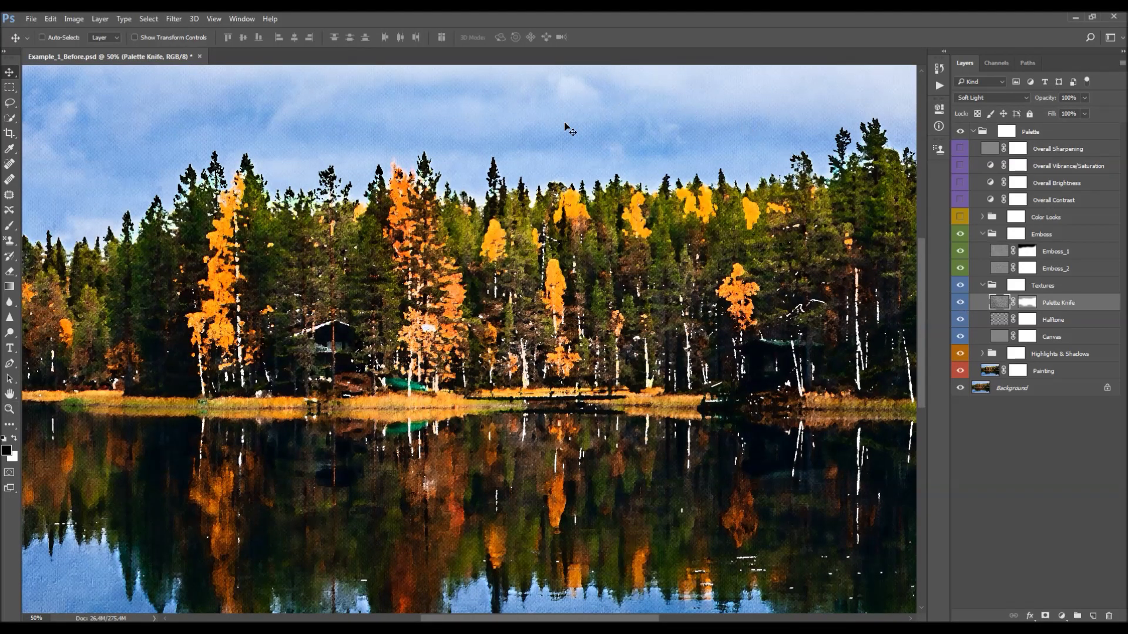
pyautogui.click(960, 303)
pyautogui.scroll(-5, 554, 361)
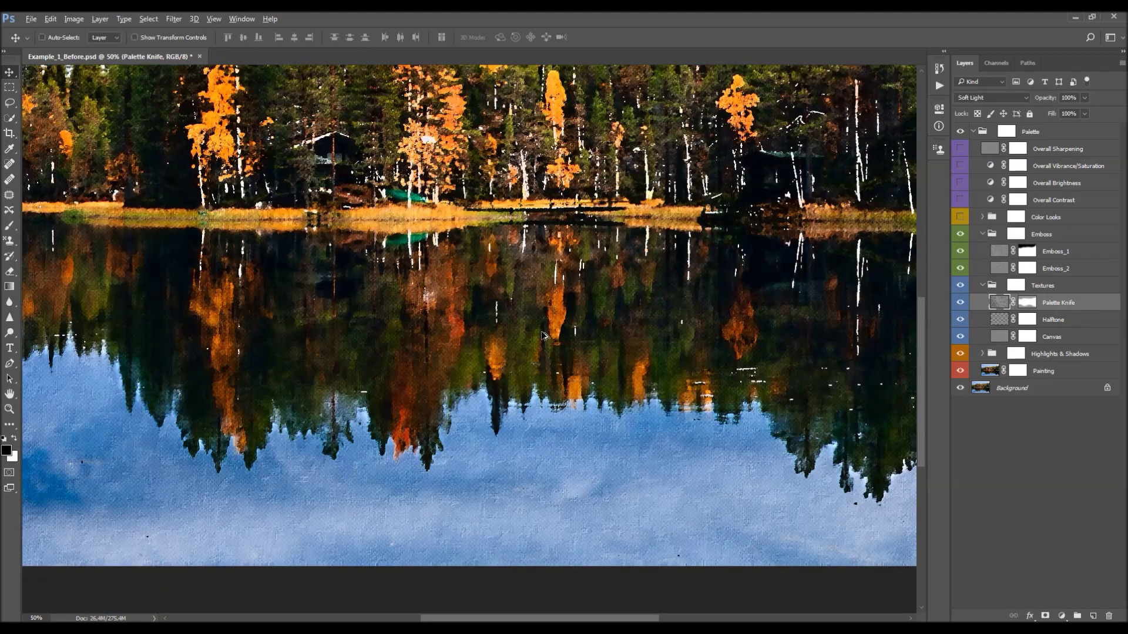
pyautogui.hotkey('ctrl', '0')
pyautogui.click(960, 303)
pyautogui.click(960, 304)
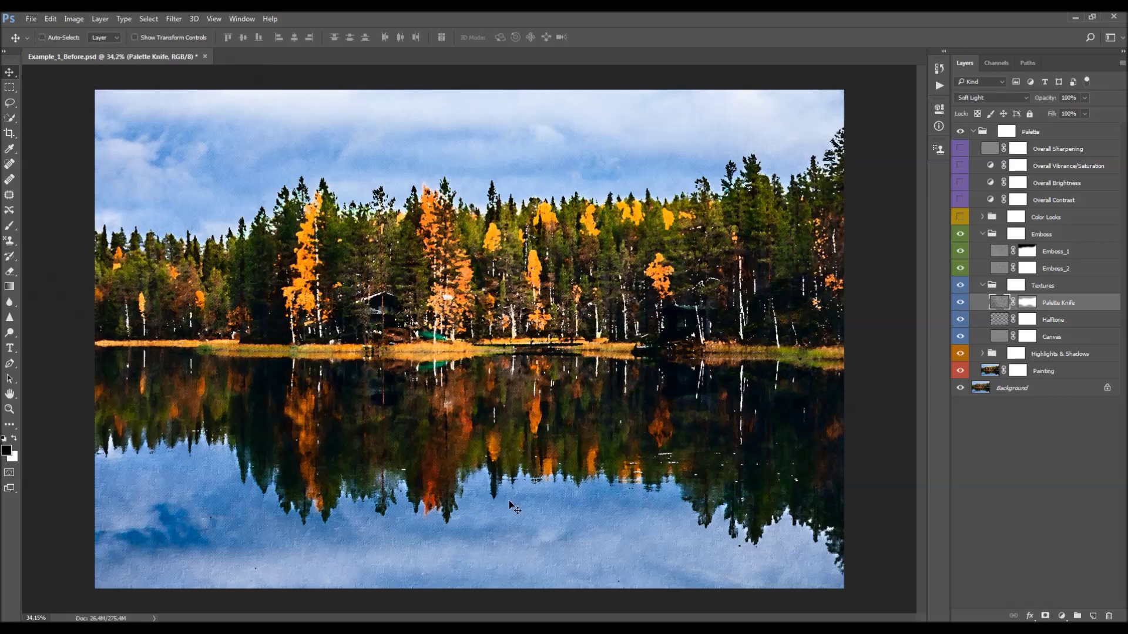
pyautogui.click(1019, 251)
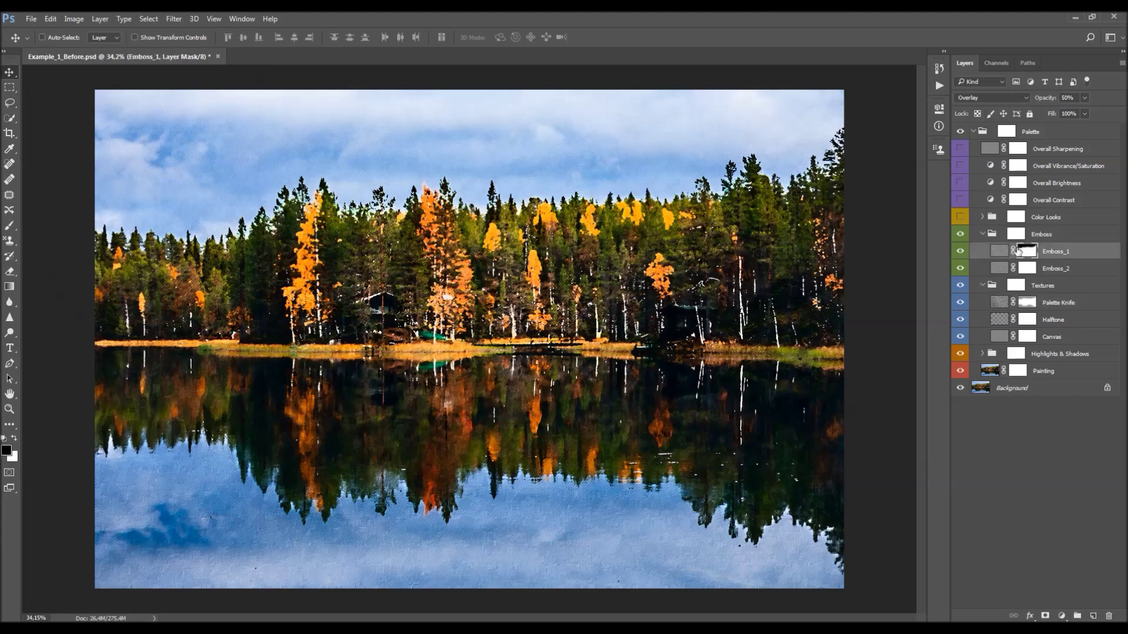
pyautogui.click(961, 252)
pyautogui.click(961, 252)
pyautogui.scroll(1, 577, 566)
pyautogui.click(962, 253)
pyautogui.click(961, 252)
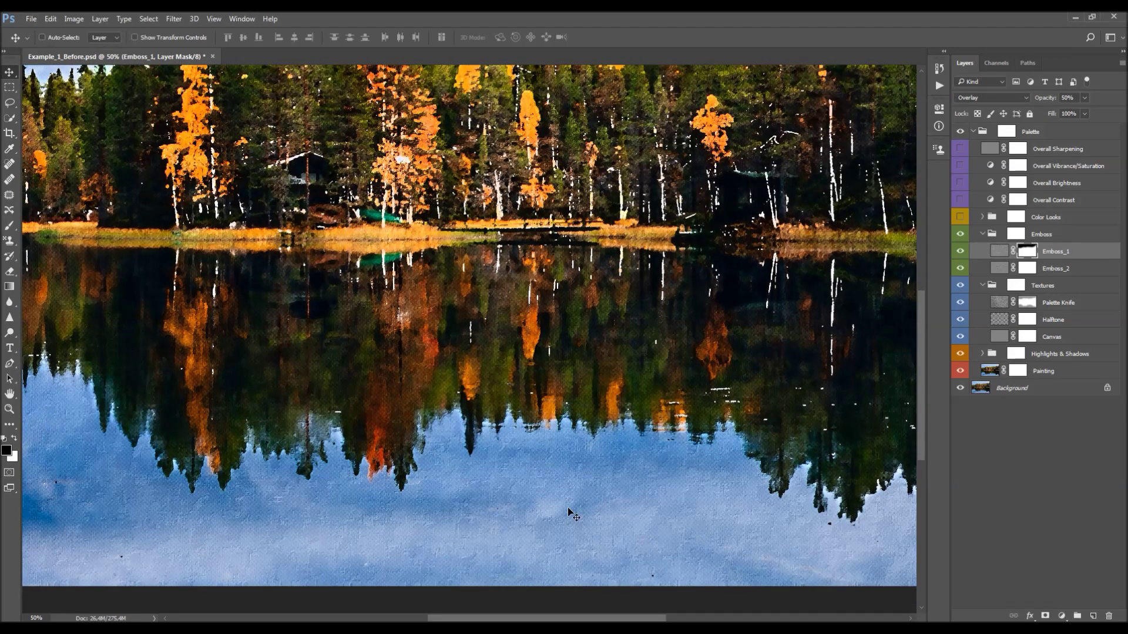
# Raise the Emboss_1 mask density to 53% and toggle Emboss_1 to compare
pyautogui.scroll(-2, 605, 487)
pyautogui.press('b')
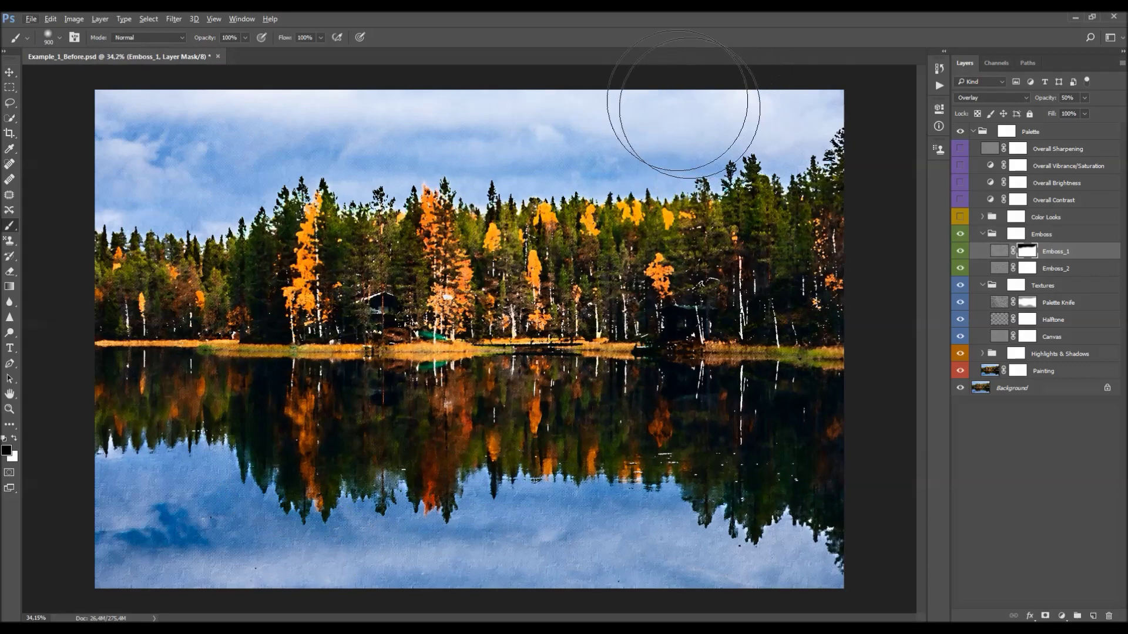
pyautogui.scroll(-1, 472, 332)
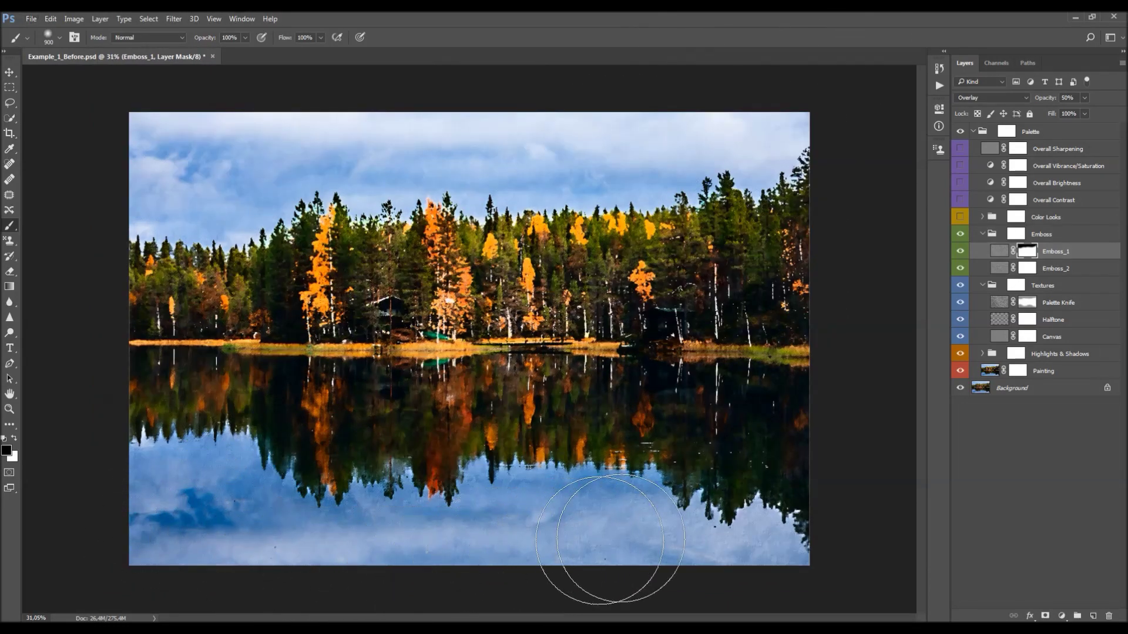
pyautogui.scroll(1, 435, 329)
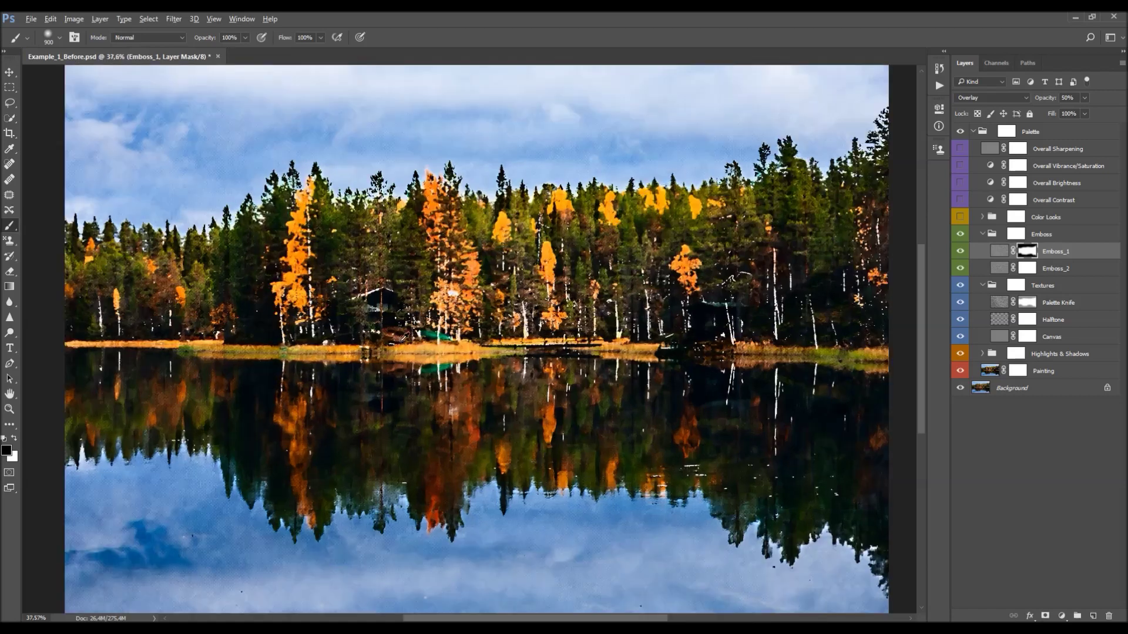
pyautogui.click(940, 111)
pyautogui.moveTo(837, 189); pyautogui.dragTo(862, 188)
pyautogui.click(905, 105)
pyautogui.press('v')
pyautogui.click(961, 253)
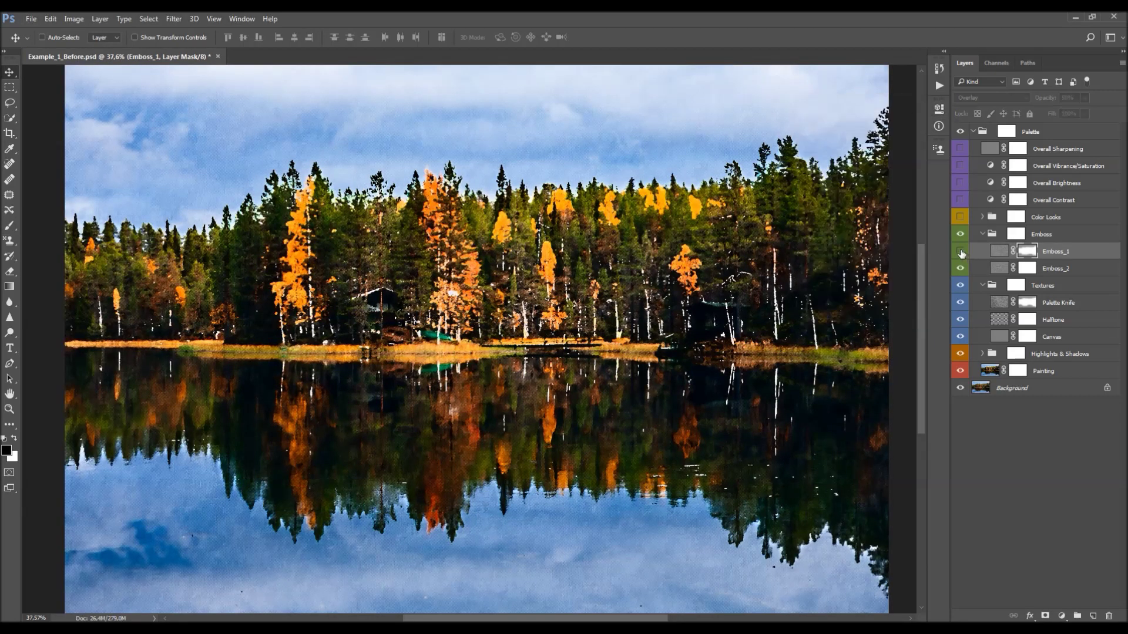
pyautogui.click(961, 252)
# Review the full painting with Palette Knife and Emboss_1 selected in turn, then collapse the Emboss group
pyautogui.scroll(-2, 764, 176)
pyautogui.scroll(3, 764, 170)
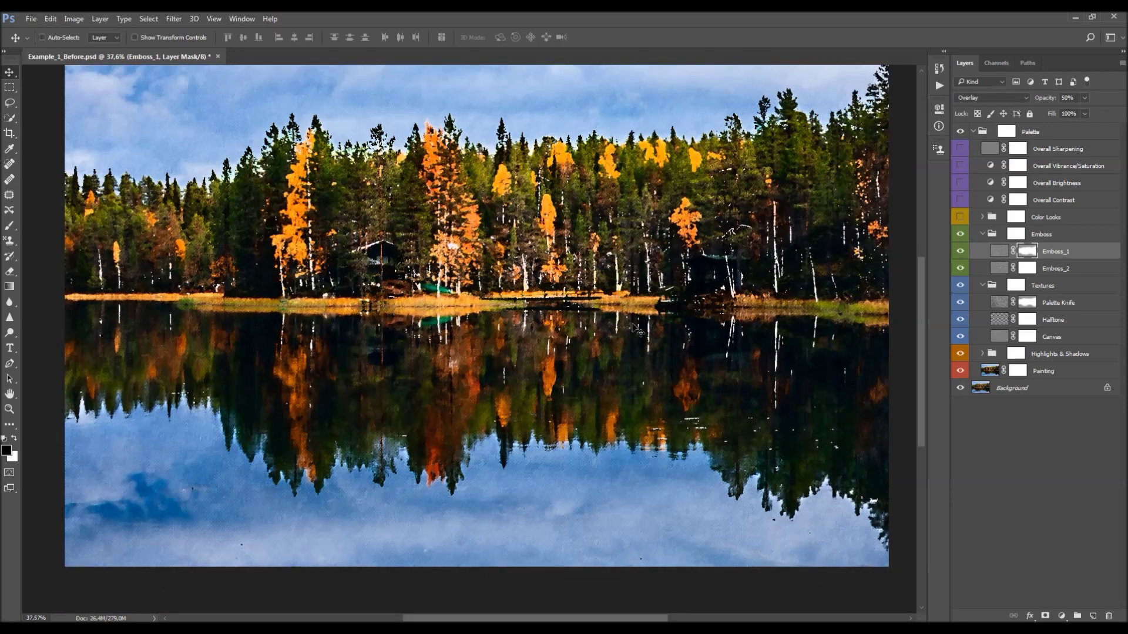
pyautogui.click(1058, 306)
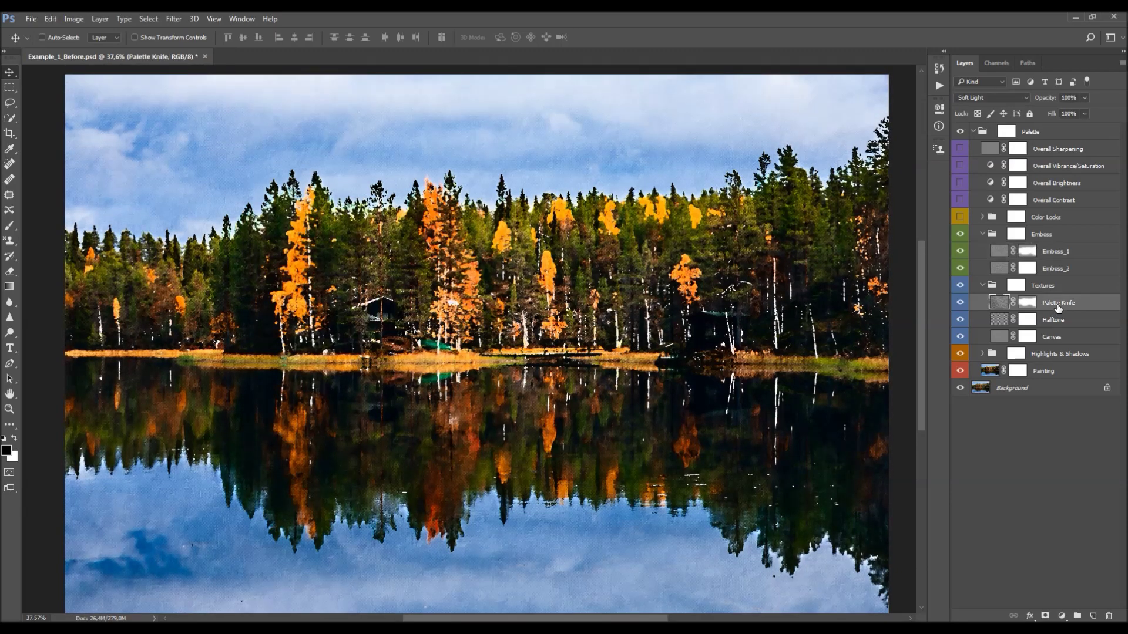
pyautogui.scroll(-1, 194, 538)
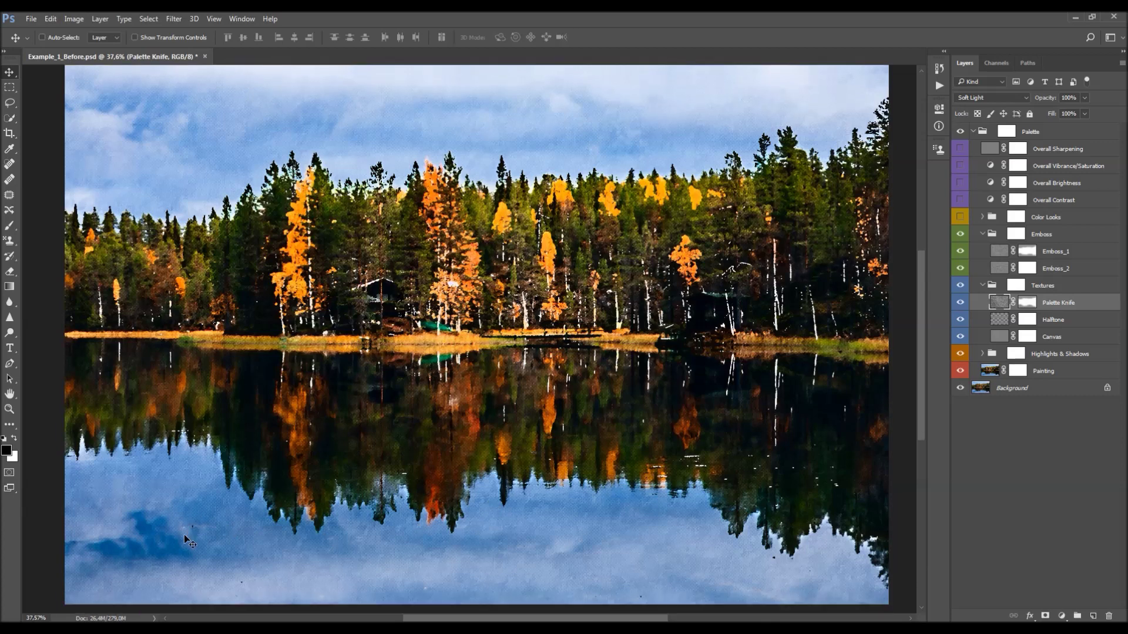
pyautogui.scroll(2, 268, 508)
pyautogui.click(1057, 252)
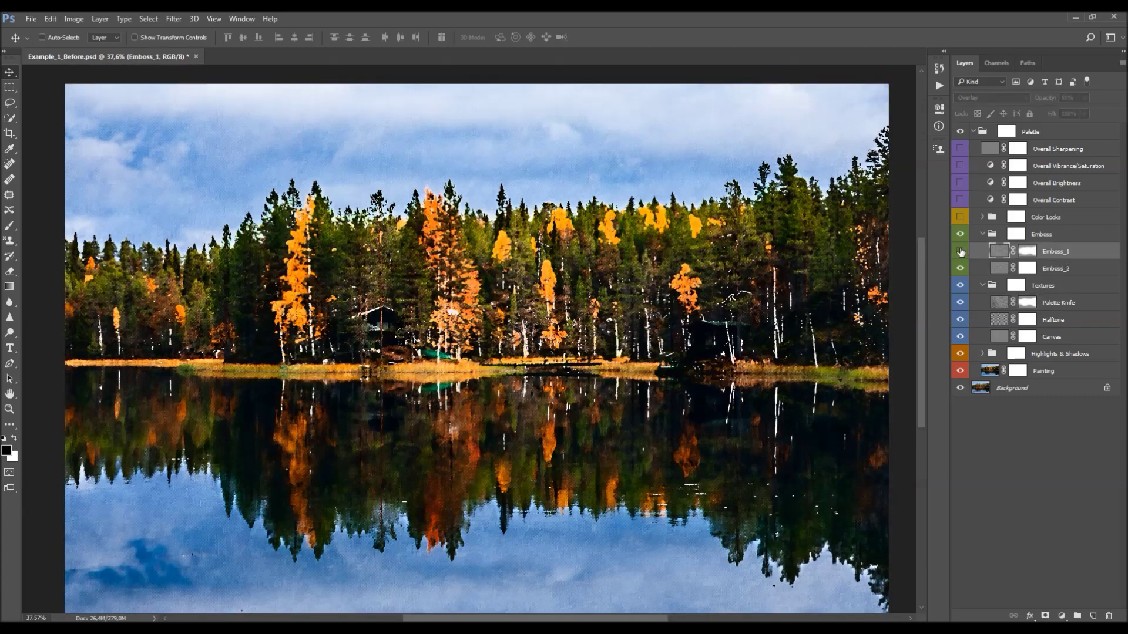
pyautogui.scroll(-1, 223, 139)
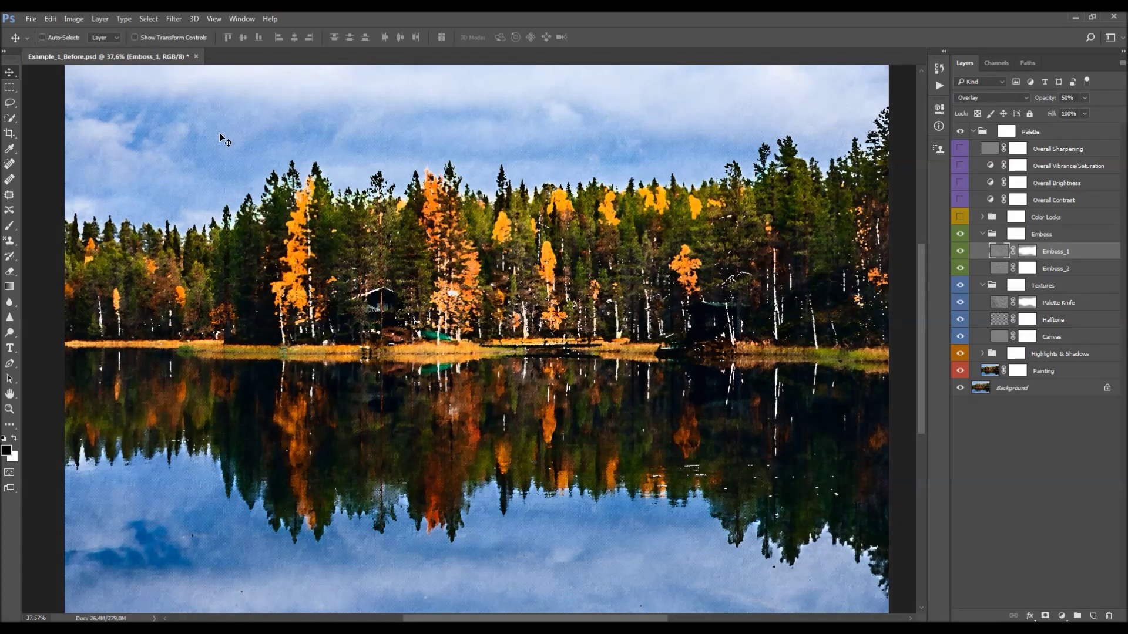
pyautogui.scroll(1, 183, 129)
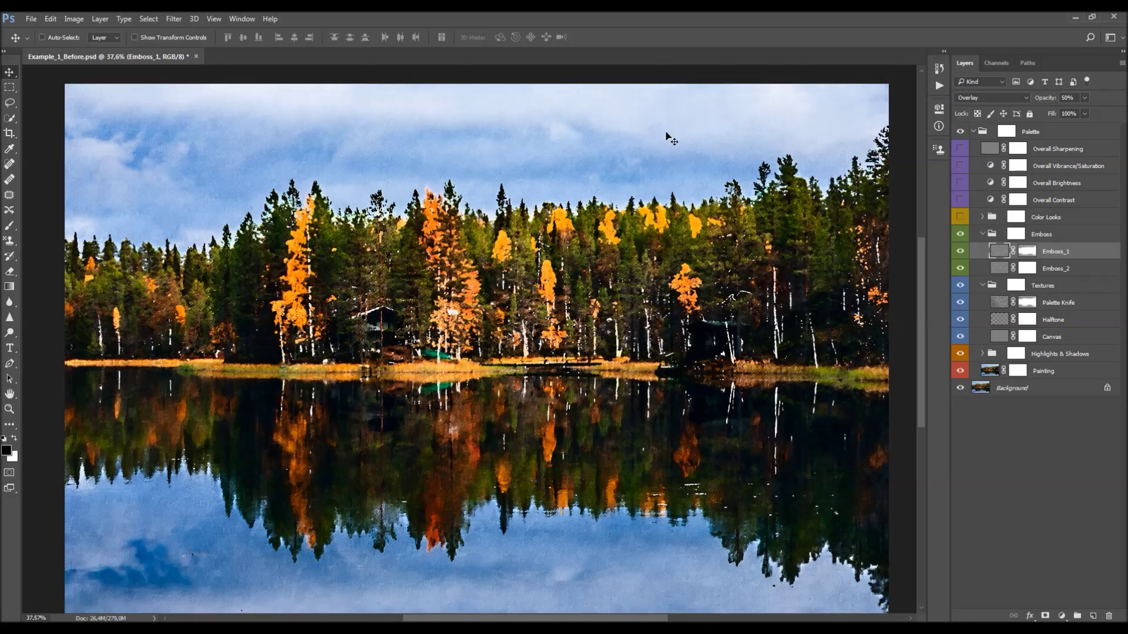
pyautogui.scroll(-3, 141, 458)
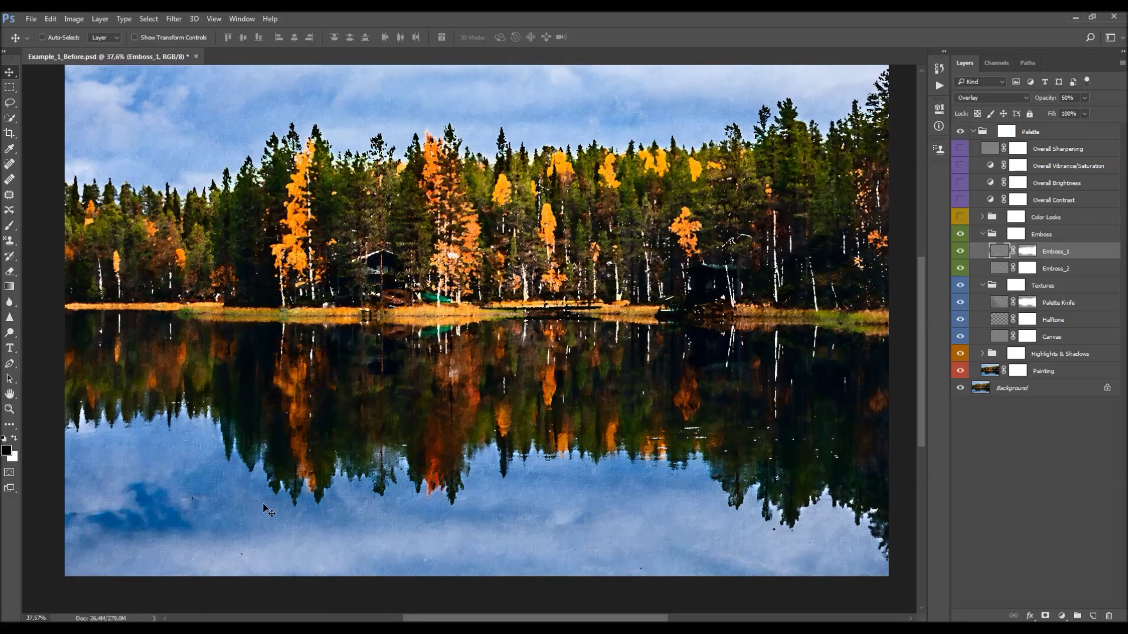
pyautogui.scroll(3, 126, 101)
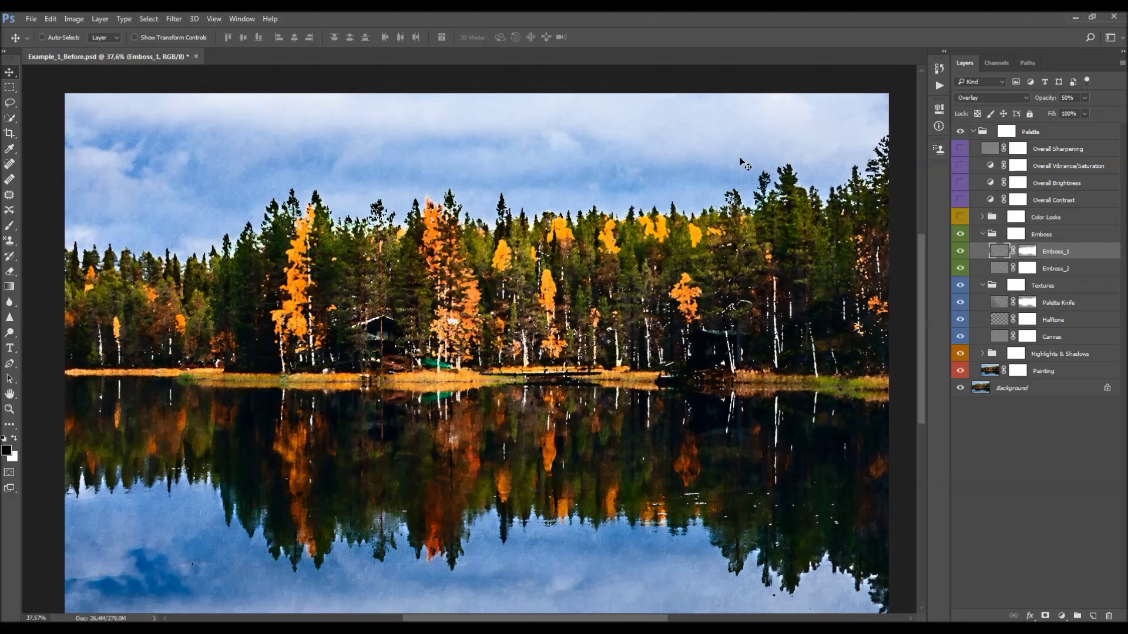
pyautogui.keyDown('alt'); pyautogui.click(429, 353); pyautogui.keyUp('alt')
pyautogui.click(983, 235)
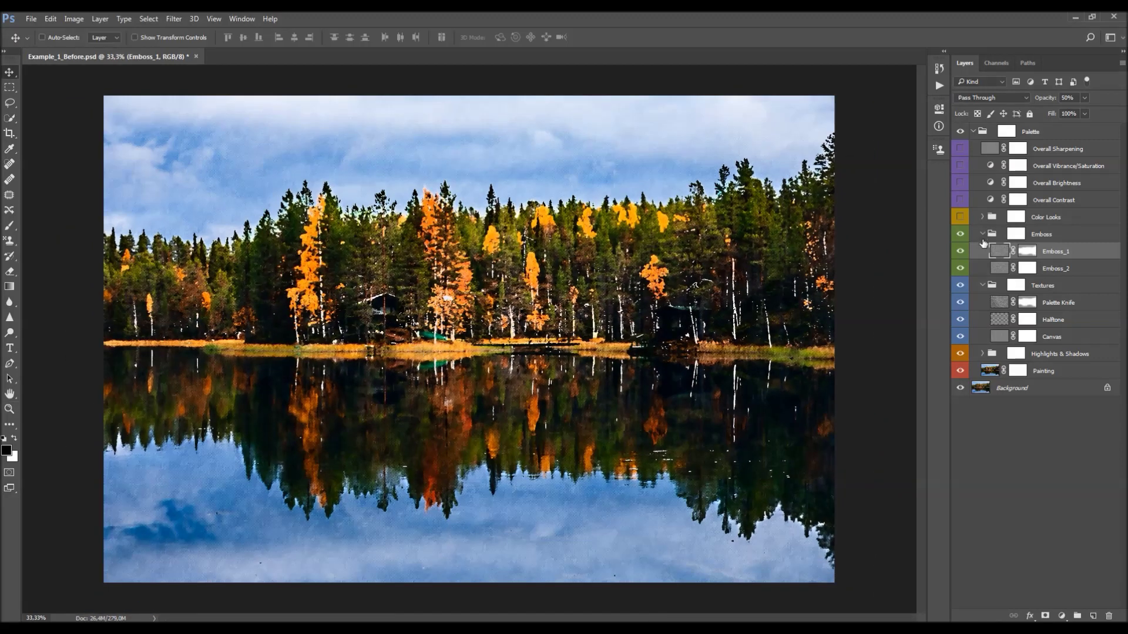
# Collapse the Emboss and Textures groups, then show and expand the Color Looks group
pyautogui.click(983, 234)
pyautogui.click(983, 250)
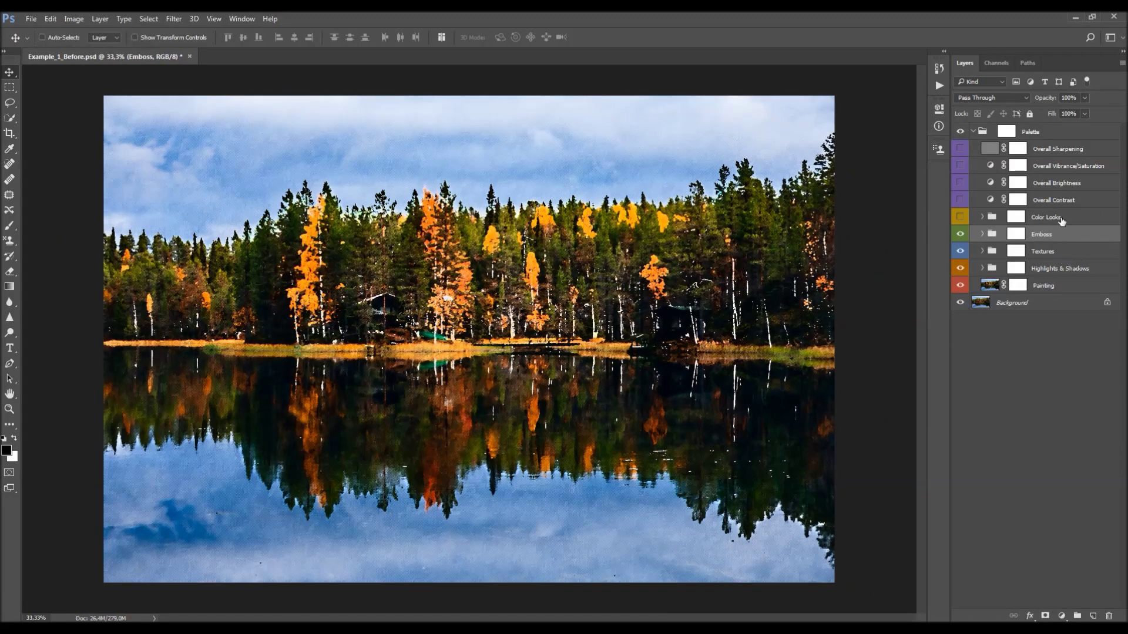
pyautogui.click(1019, 218)
pyautogui.click(960, 217)
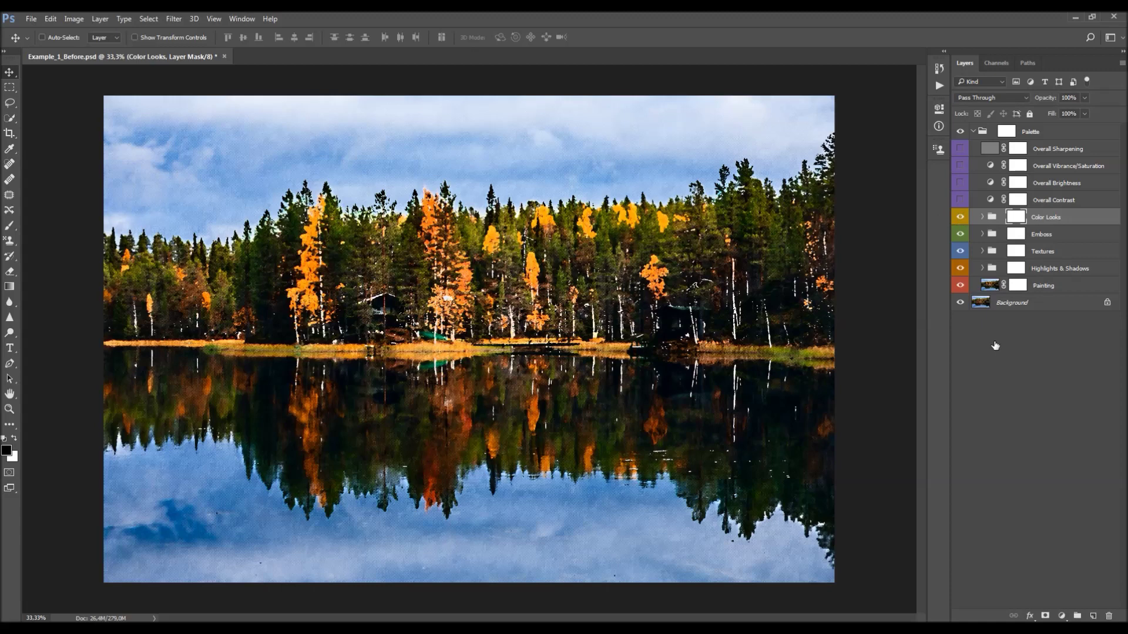
pyautogui.click(984, 218)
# Preview the CL_3 and CL_2 colour looks, then hide them again
pyautogui.scroll(-5, 1023, 362)
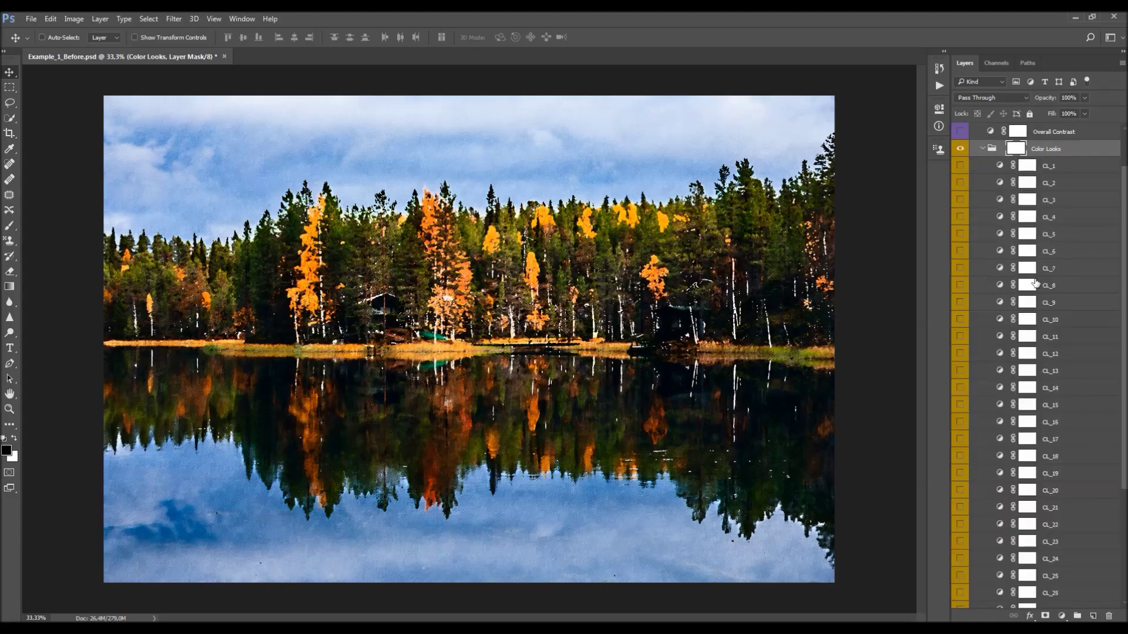
pyautogui.scroll(5, 1023, 362)
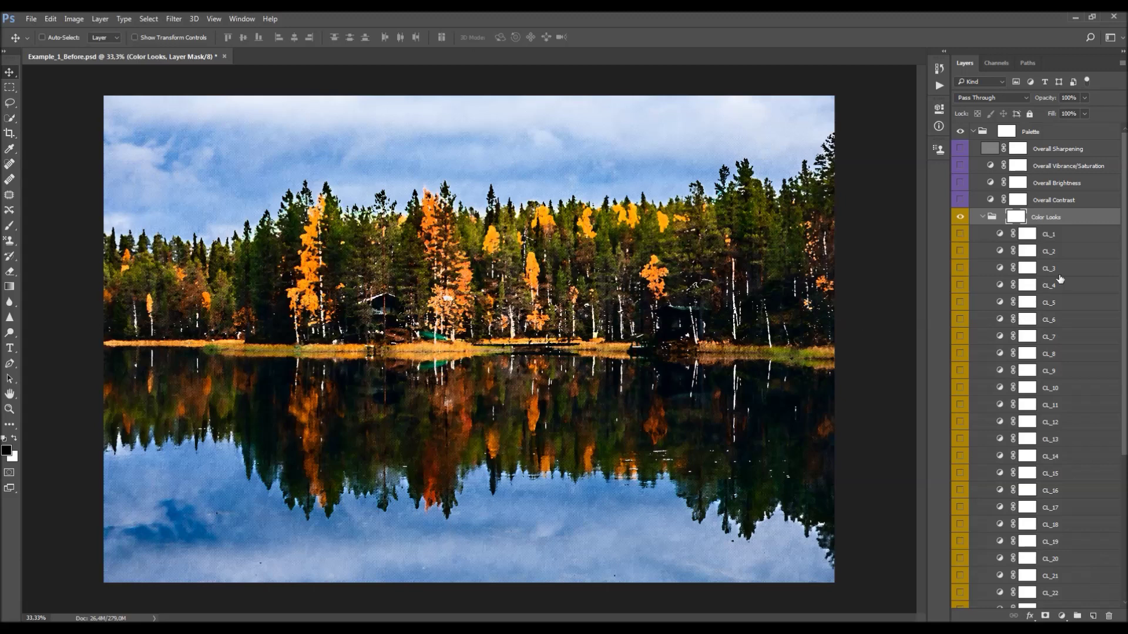
pyautogui.click(1025, 269)
pyautogui.click(967, 271)
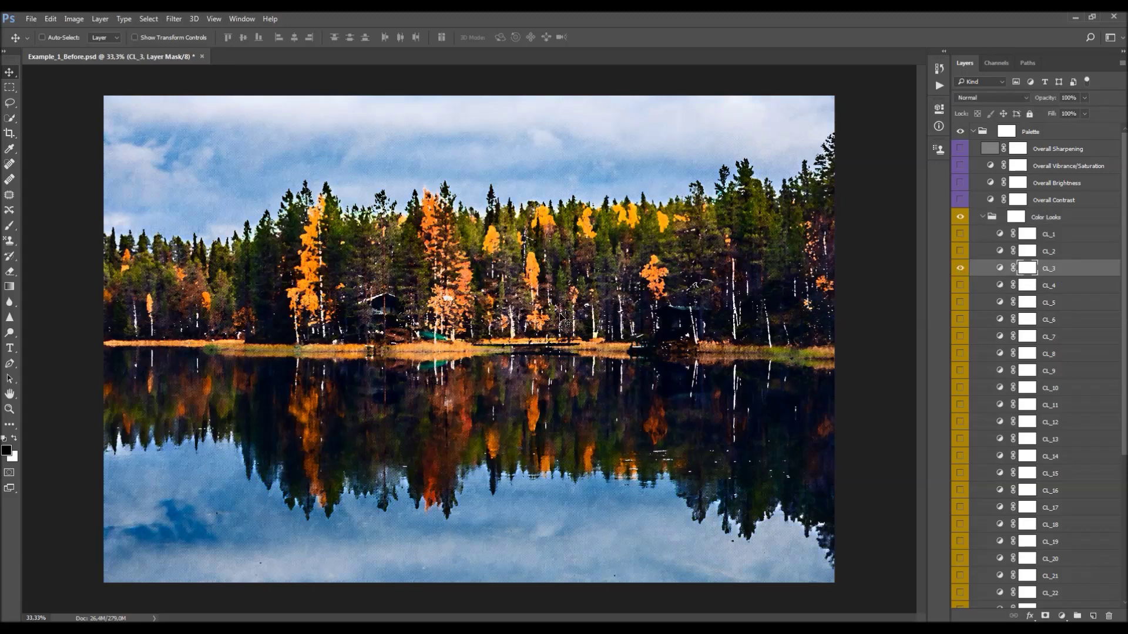
pyautogui.click(959, 268)
pyautogui.click(1063, 257)
pyautogui.click(960, 251)
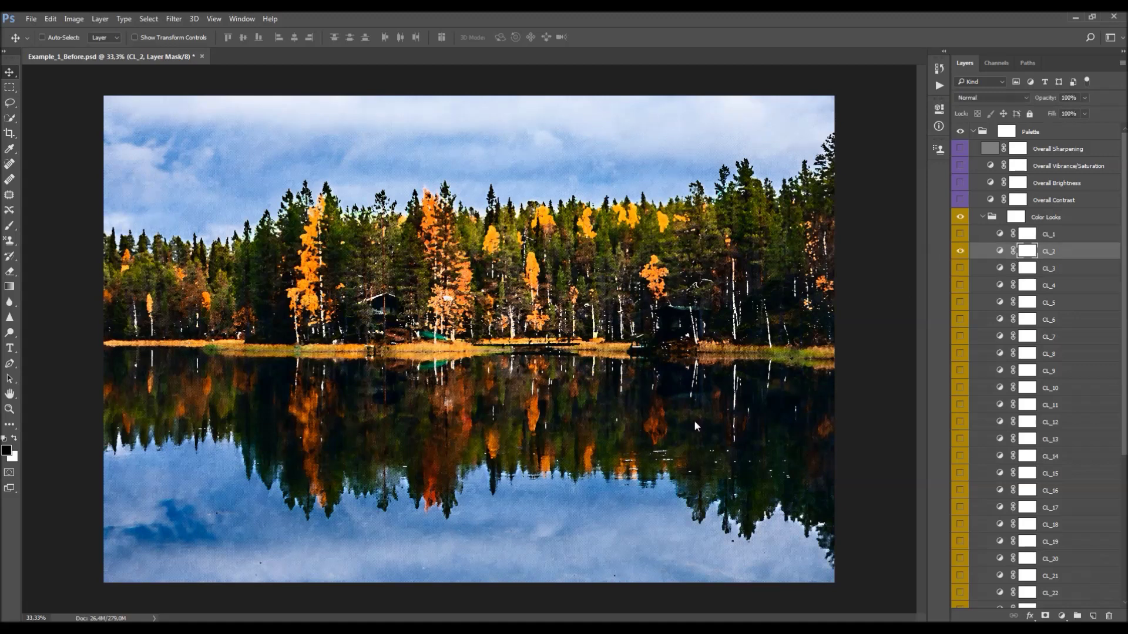
pyautogui.click(960, 252)
# Turn on the CL_5 and CL_11 looks, with CL_11 lowered to 35% opacity
pyautogui.click(960, 303)
pyautogui.click(973, 303)
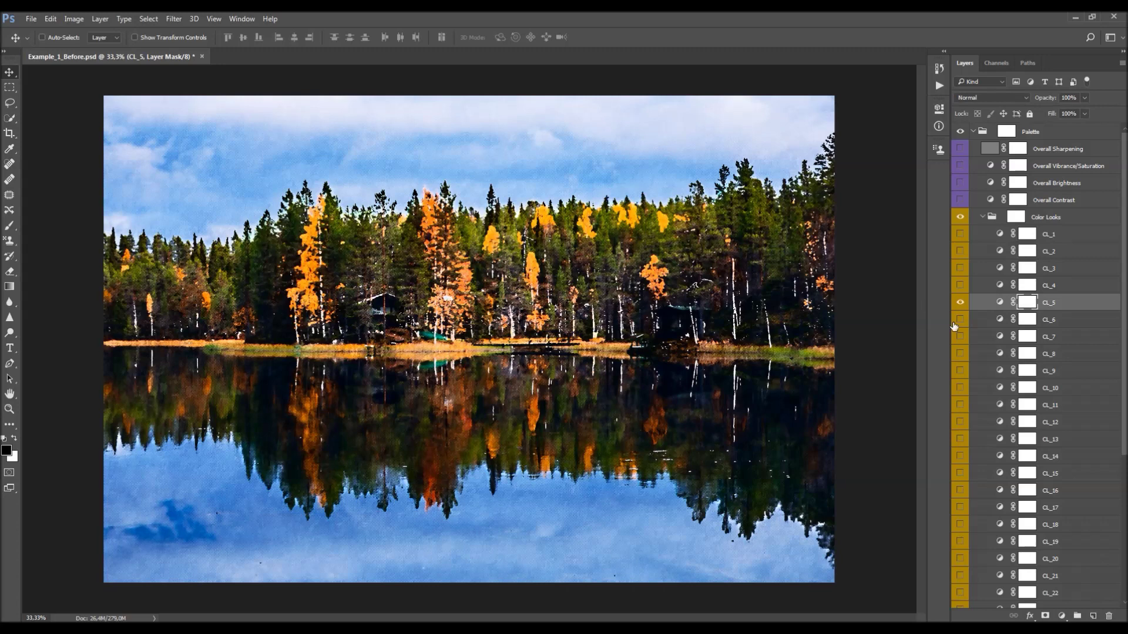
pyautogui.click(1070, 405)
pyautogui.click(960, 405)
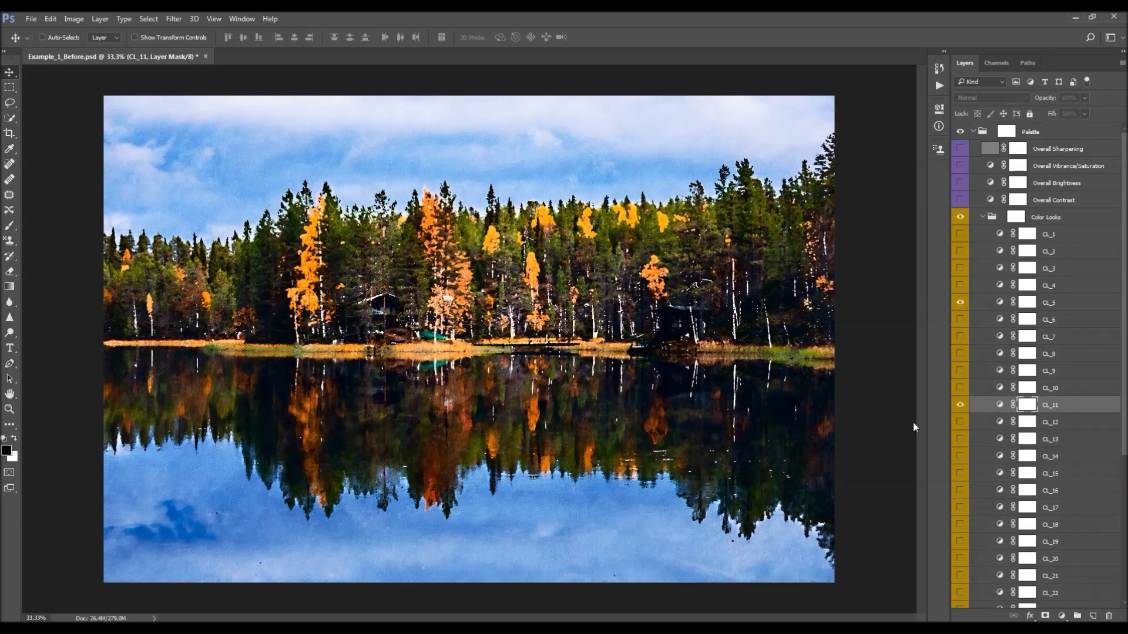
pyautogui.moveTo(1045, 100); pyautogui.dragTo(994, 99)
pyautogui.click(1049, 305)
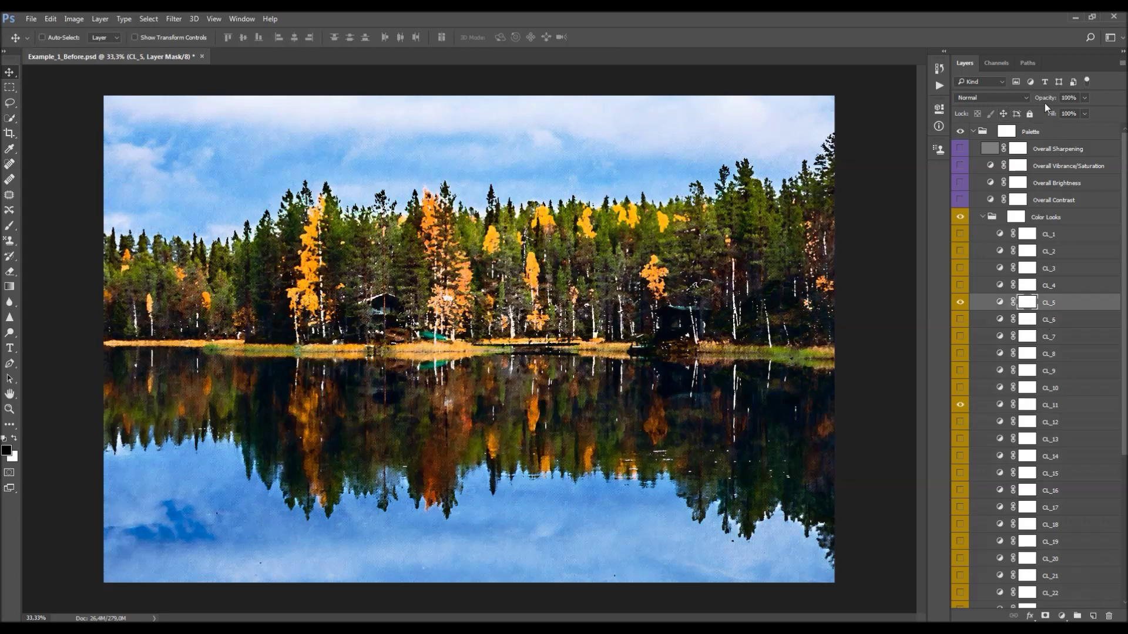
# Try the CL_1 look at 34% opacity, then hide it
pyautogui.click(960, 235)
pyautogui.click(1064, 240)
pyautogui.moveTo(1035, 101); pyautogui.dragTo(867, 134)
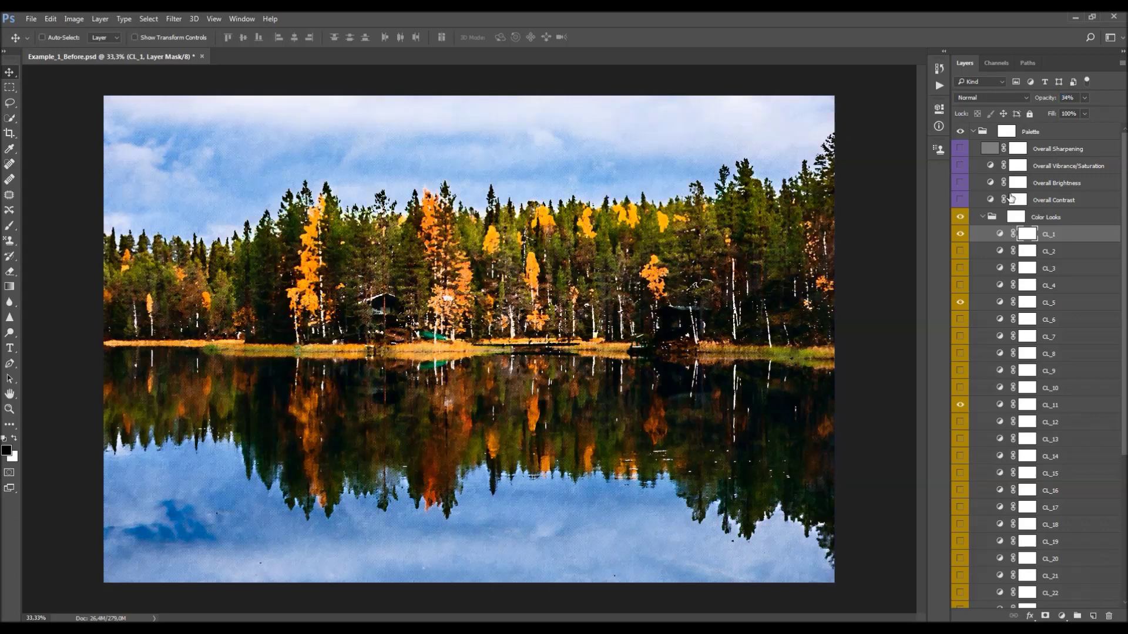
pyautogui.click(960, 234)
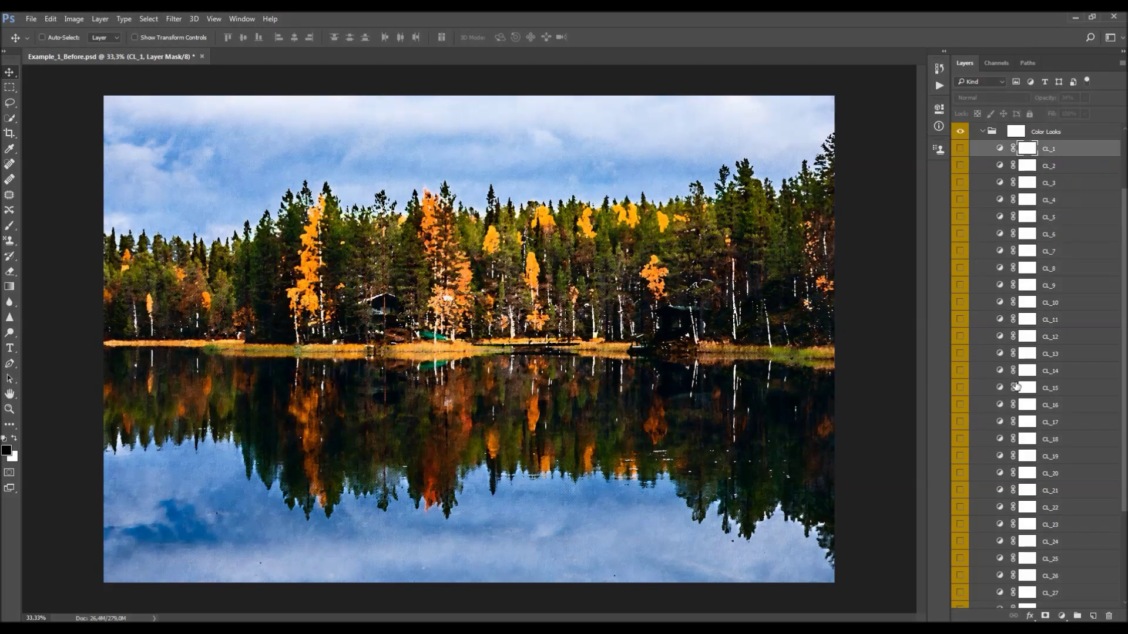
# Turn on the CL_30 look, then collapse and hide Color Looks to compare
pyautogui.scroll(-3, 1017, 386)
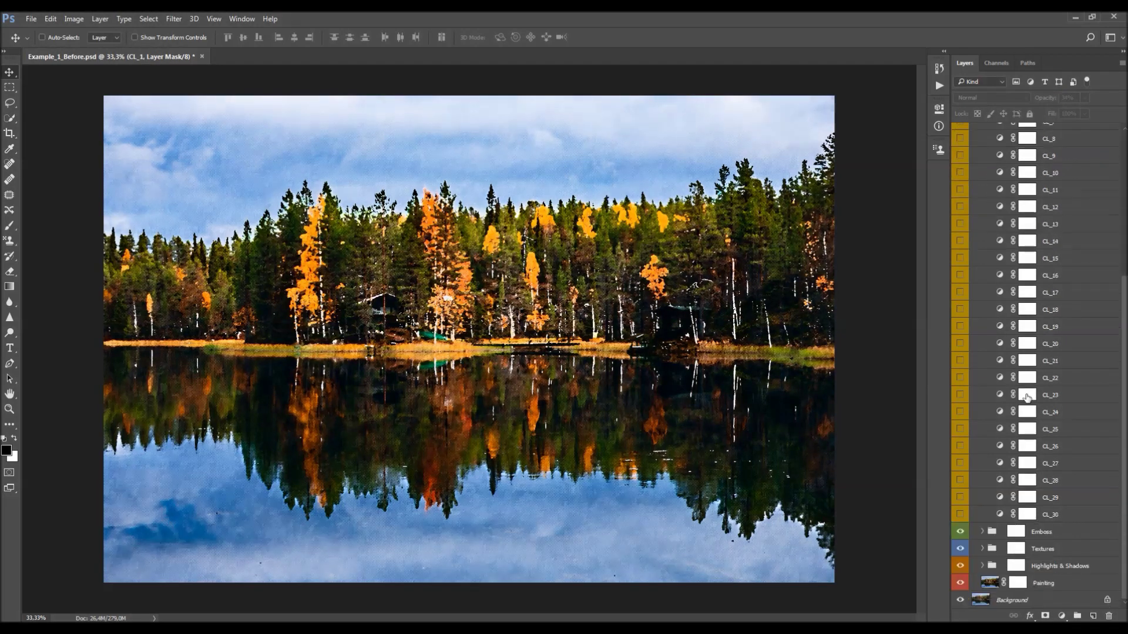
pyautogui.click(1042, 517)
pyautogui.click(960, 515)
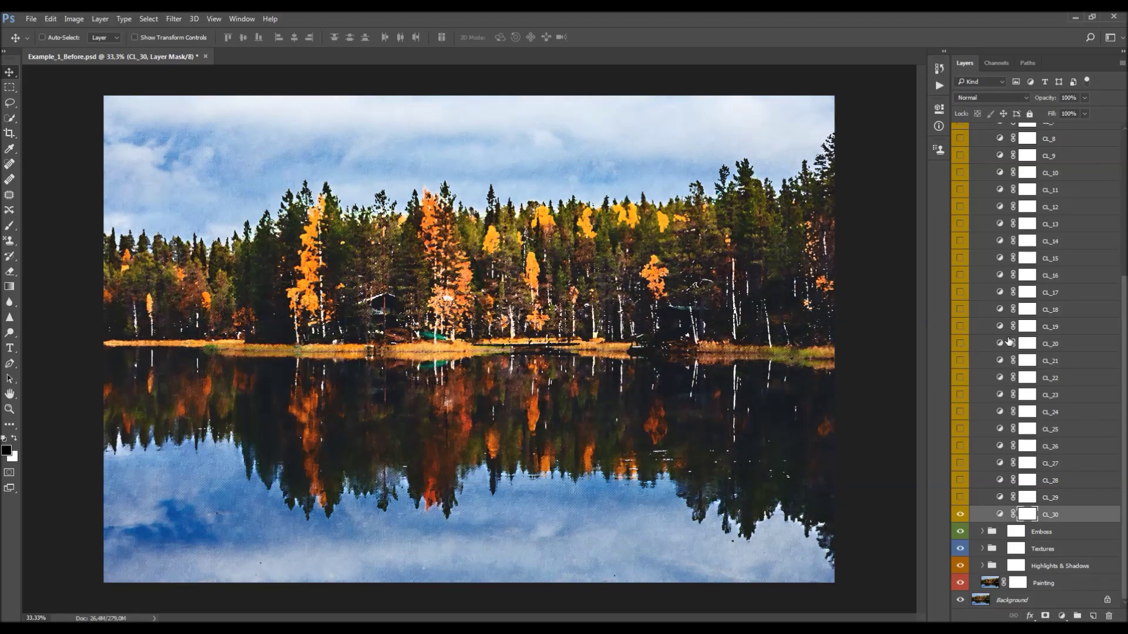
pyautogui.scroll(4, 1008, 344)
pyautogui.click(983, 218)
pyautogui.click(961, 218)
# Show Color Looks again and enable Overall Contrast at 30% opacity, comparing it on and off
pyautogui.click(960, 217)
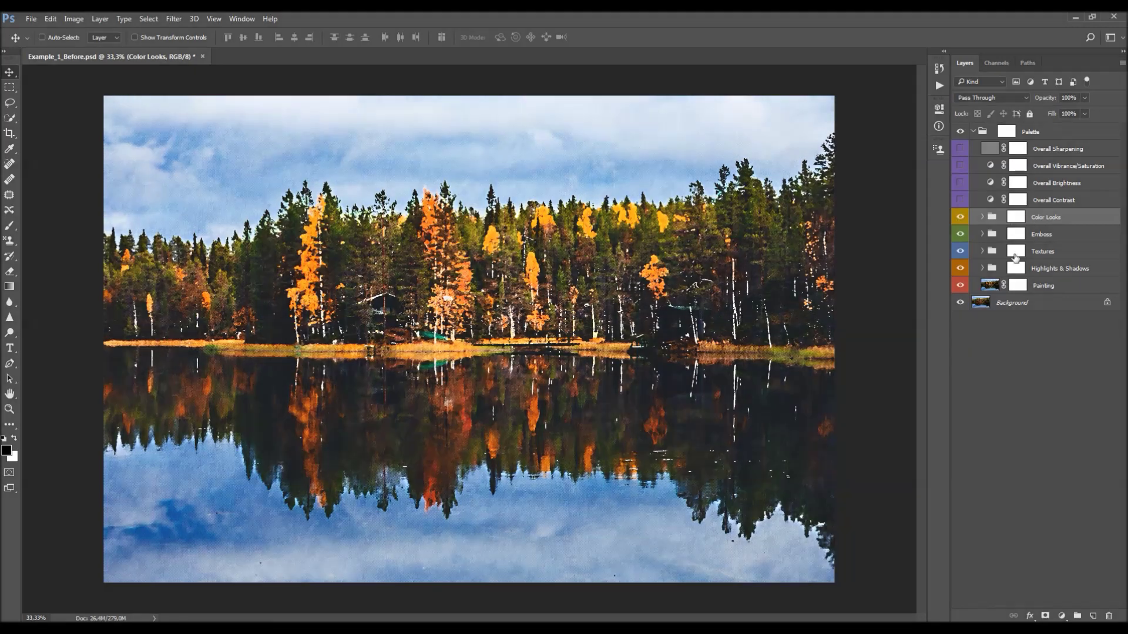
pyautogui.click(1050, 200)
pyautogui.click(960, 200)
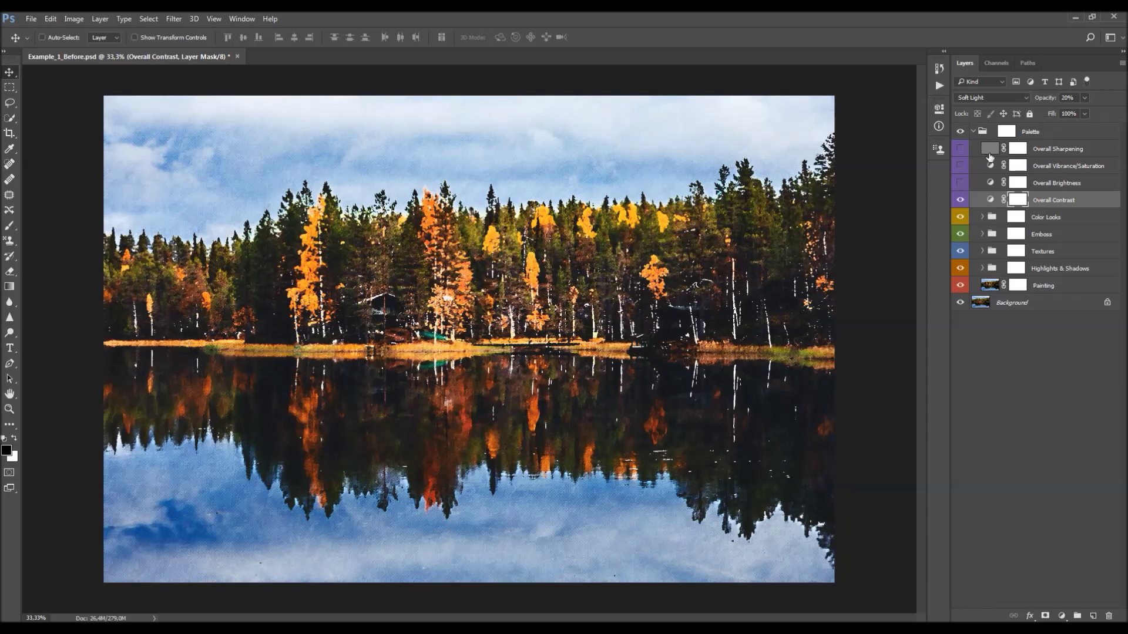
pyautogui.moveTo(1046, 103); pyautogui.dragTo(758, 168)
pyautogui.click(961, 200)
pyautogui.click(961, 200)
# Enable Overall Brightness and bring up its Levels settings
pyautogui.click(1054, 182)
pyautogui.click(960, 183)
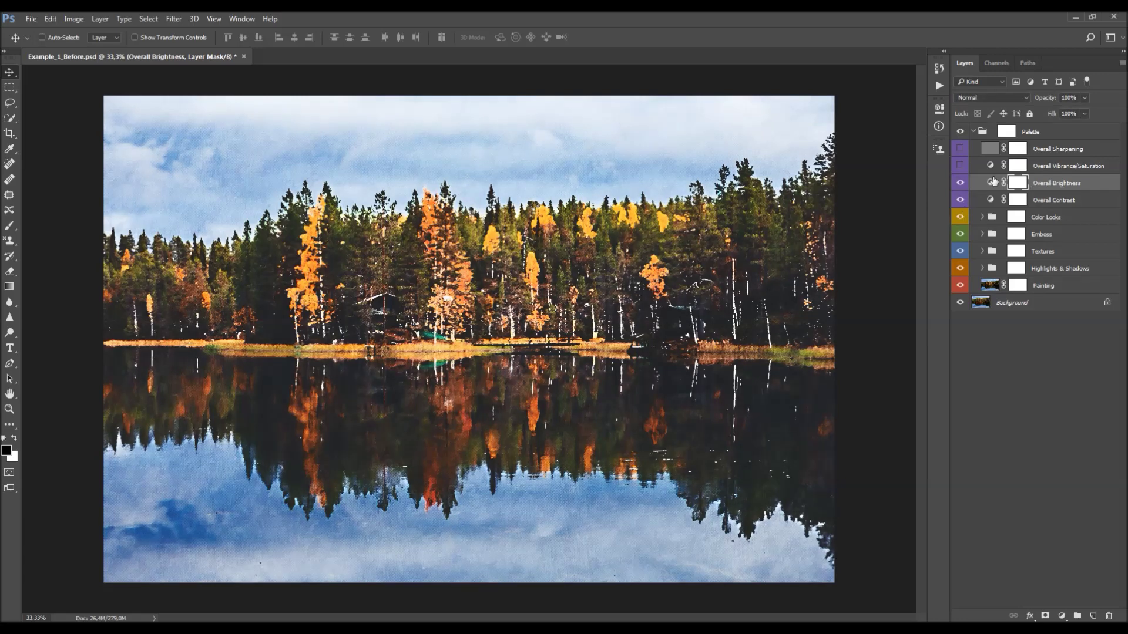
pyautogui.doubleClick(991, 182)
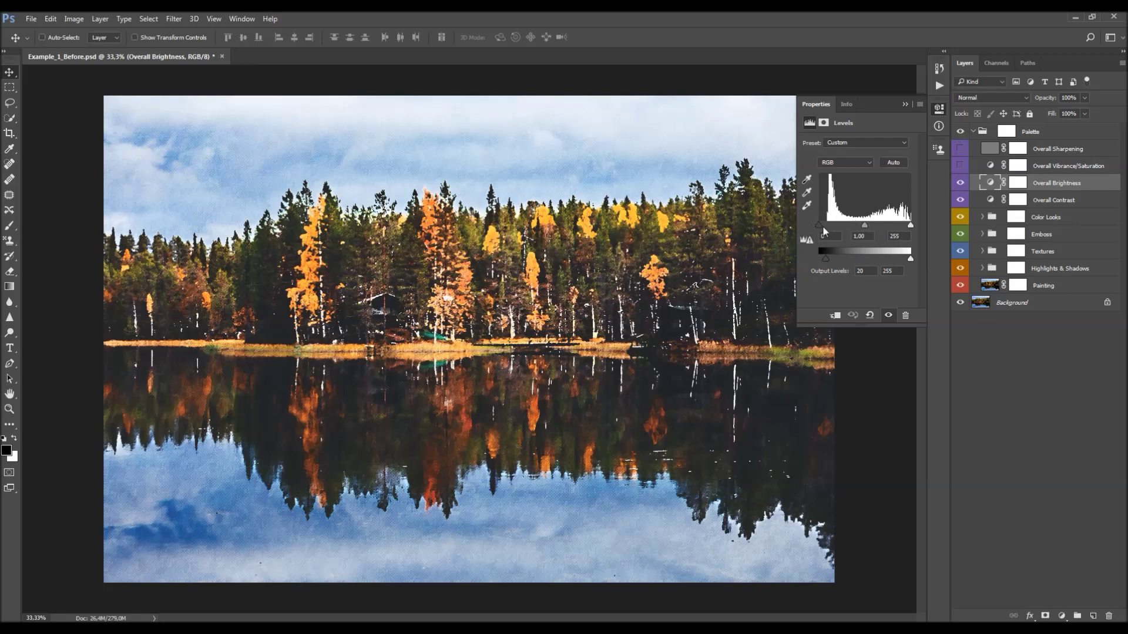
# Set the Overall Brightness output black level to 13 after undoing trial level changes
pyautogui.moveTo(834, 229); pyautogui.dragTo(825, 229)
pyautogui.hotkey('ctrl', 'z')
pyautogui.moveTo(845, 260); pyautogui.dragTo(824, 259)
pyautogui.hotkey('ctrl', 'z')
pyautogui.moveTo(824, 259); pyautogui.dragTo(824, 259)
pyautogui.click(905, 104)
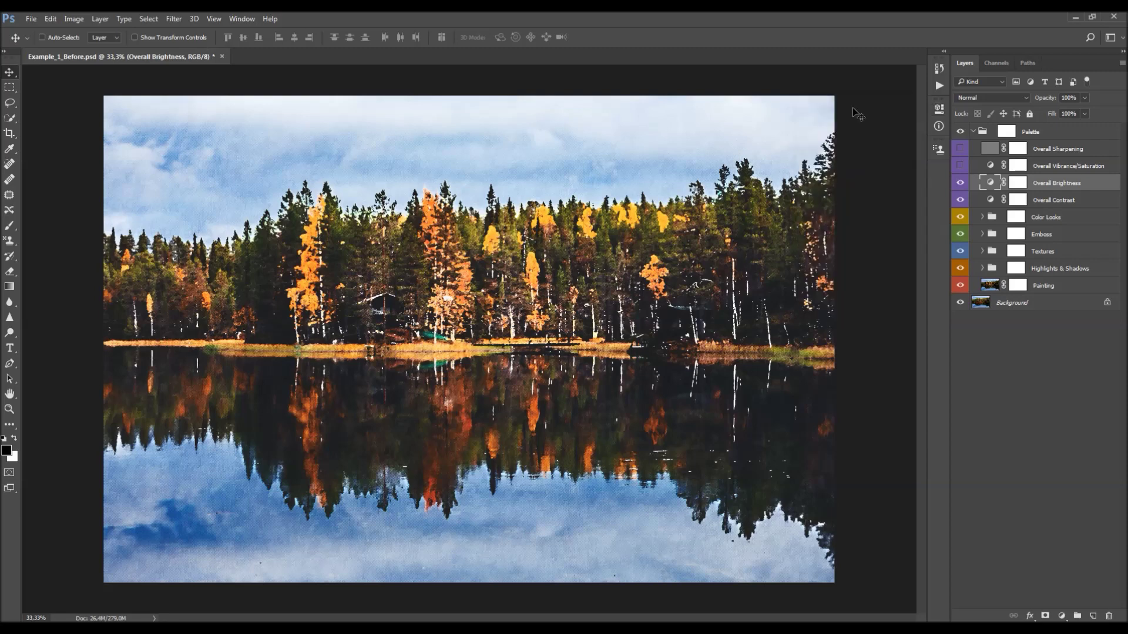
pyautogui.click(1044, 168)
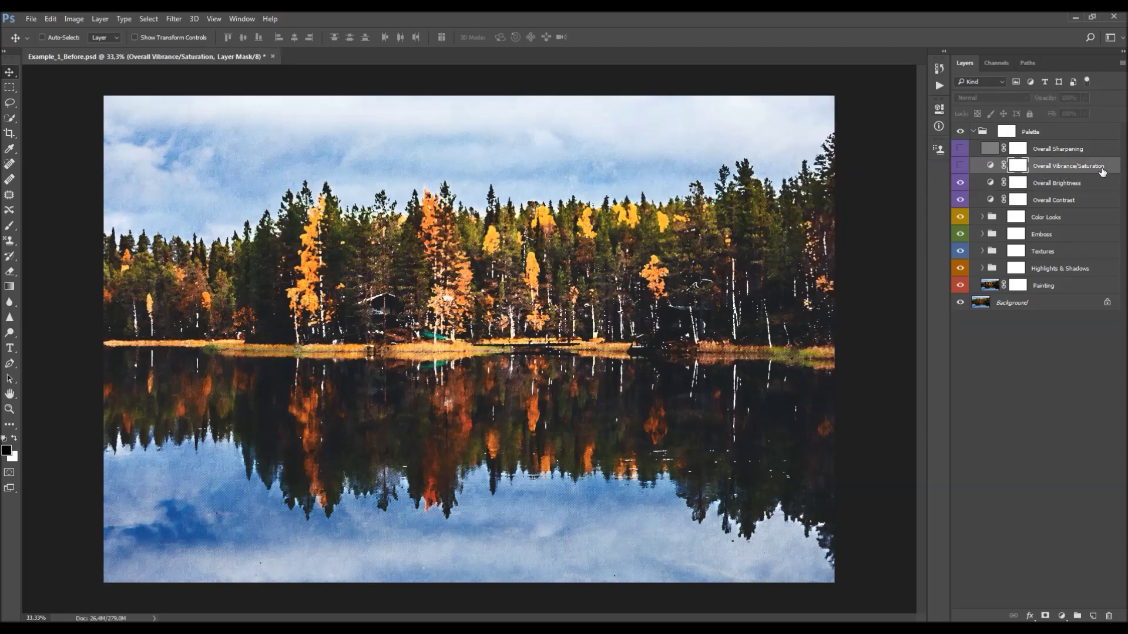
# Enable Overall Vibrance/Saturation and lower Vibrance from +20 to -15, comparing before and after
pyautogui.click(960, 167)
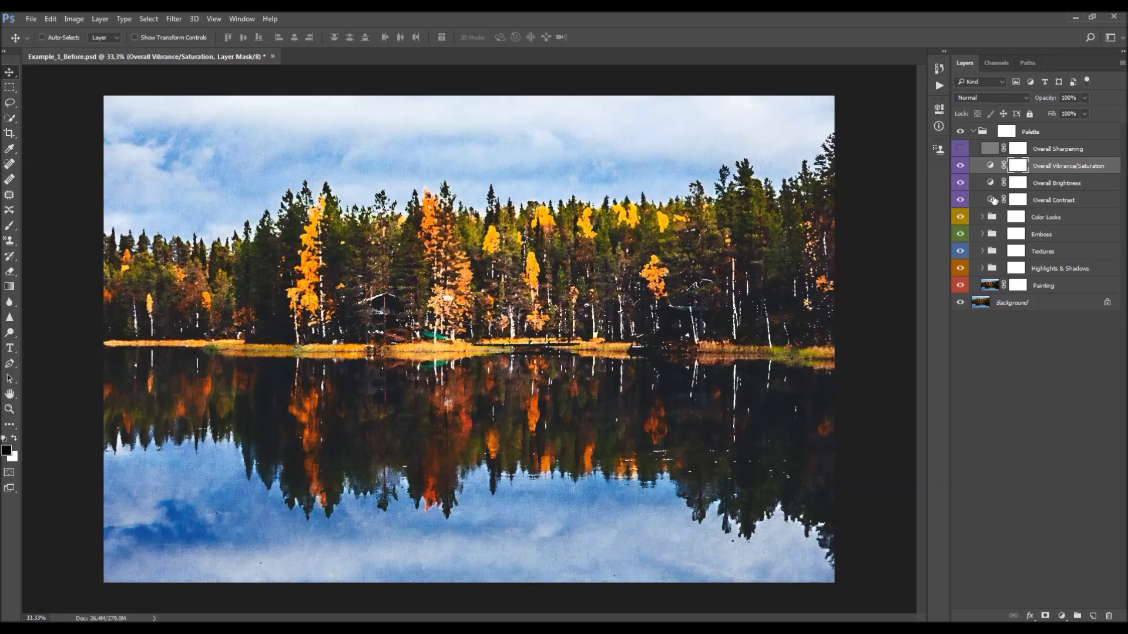
pyautogui.doubleClick(989, 165)
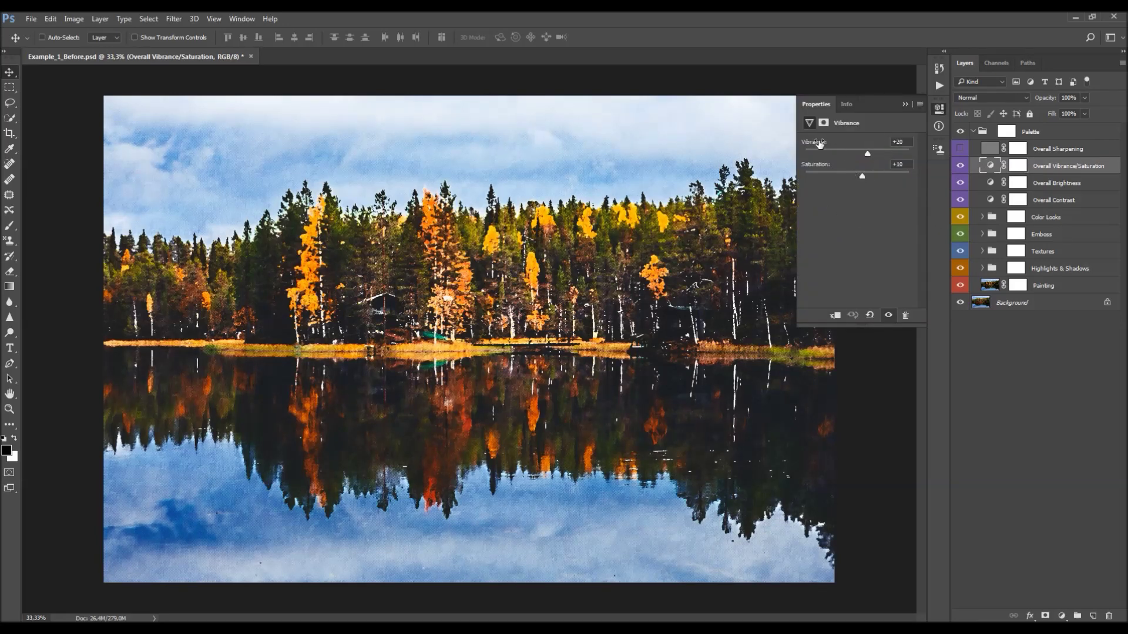
pyautogui.moveTo(869, 154); pyautogui.dragTo(850, 155)
pyautogui.click(958, 166)
pyautogui.click(957, 166)
pyautogui.click(905, 104)
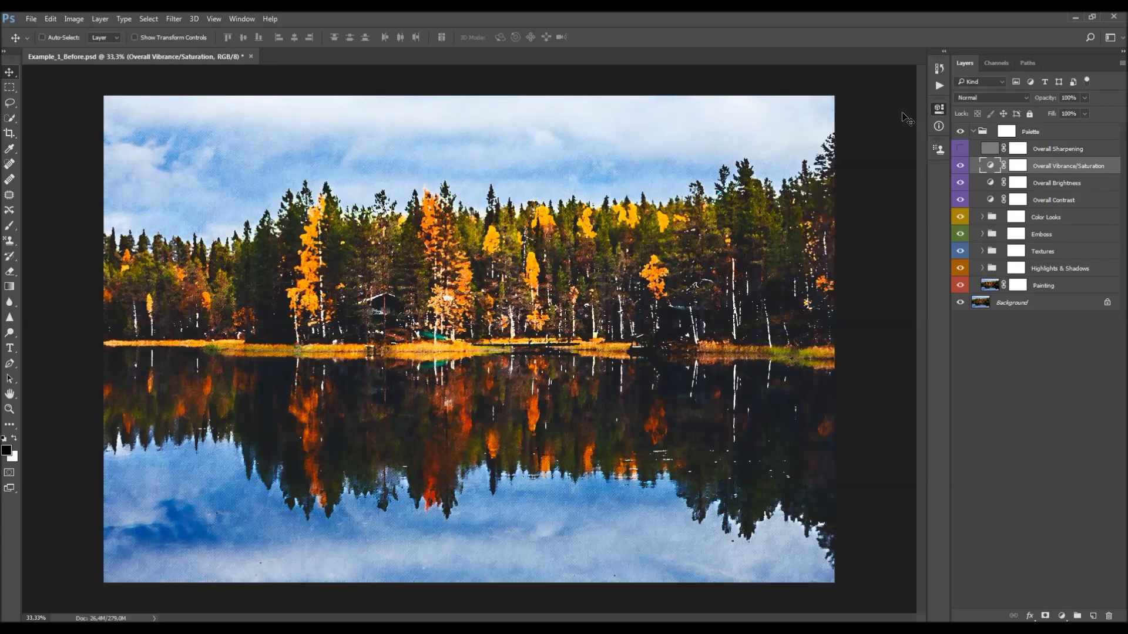
# Compare the forest at 50% with and without Overall Sharpening, then delete that layer
pyautogui.click(1054, 150)
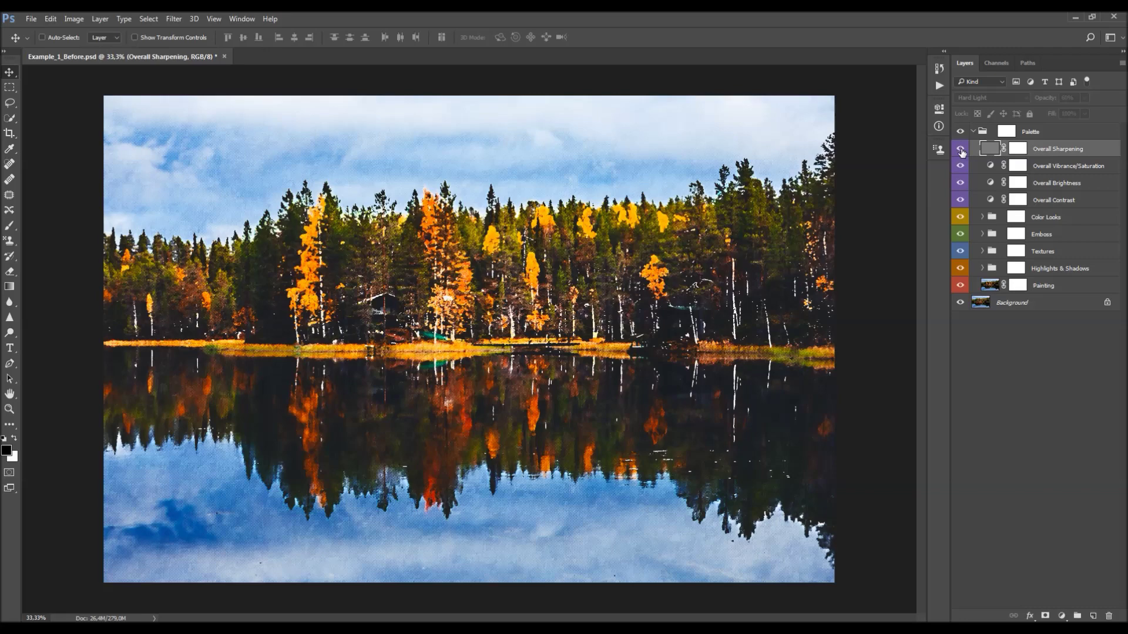
pyautogui.press('z')
pyautogui.click(470, 253)
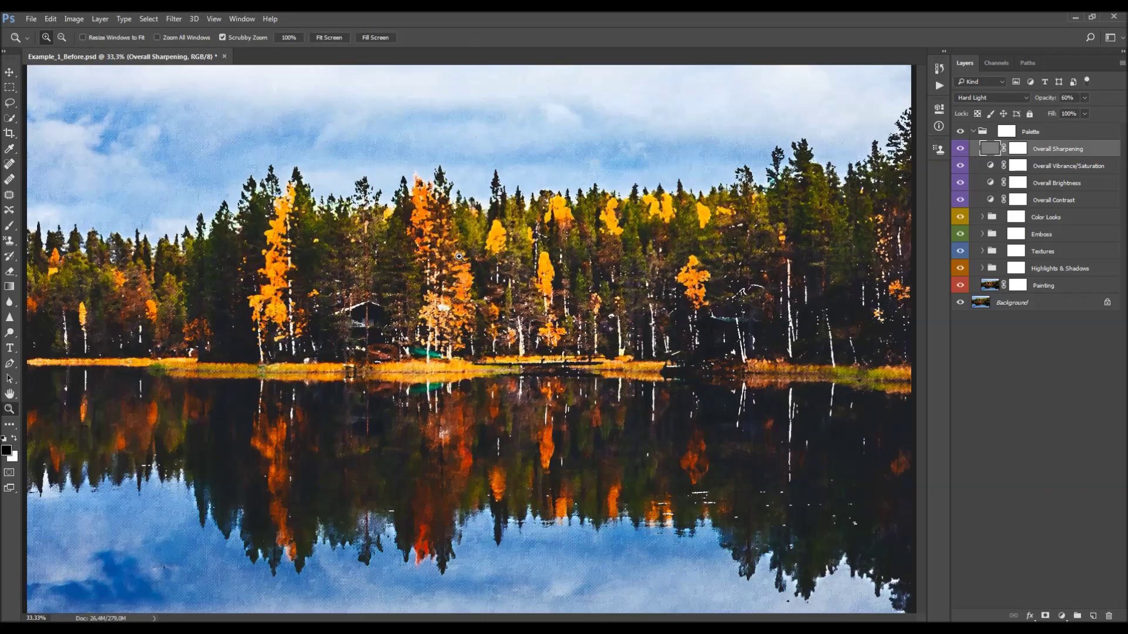
pyautogui.press('v')
pyautogui.scroll(-4, 440, 212)
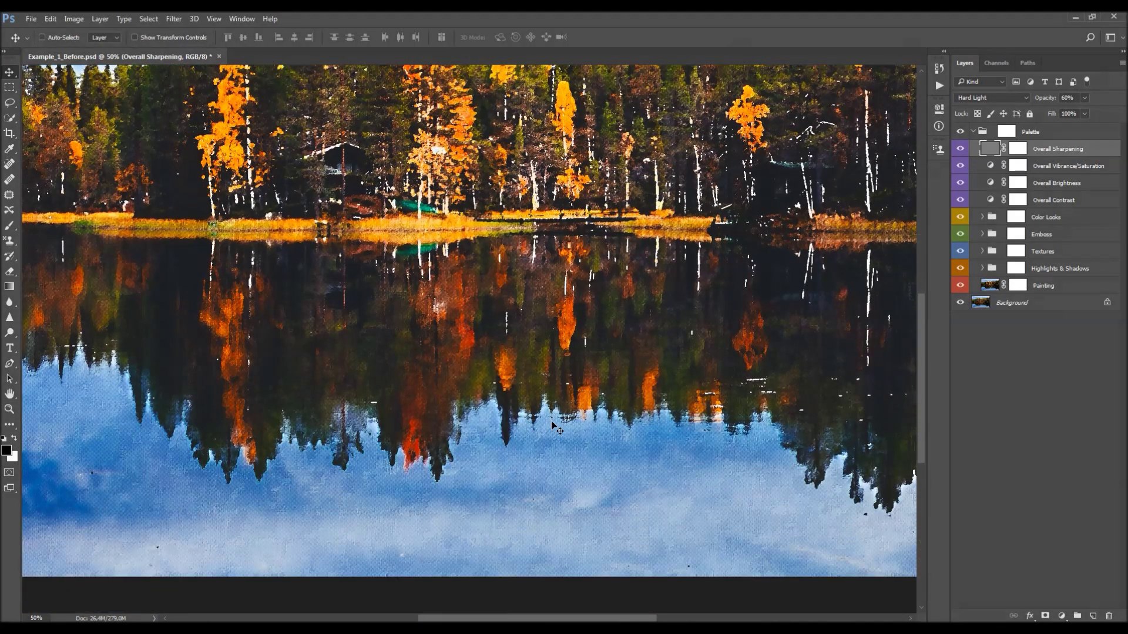
pyautogui.scroll(4, 814, 121)
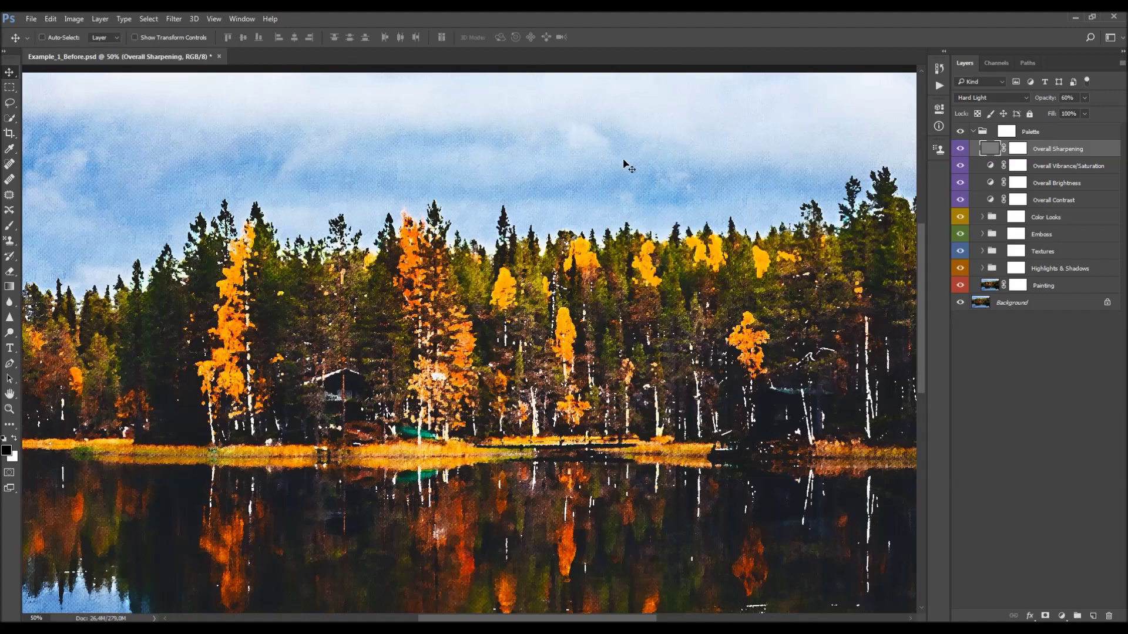
pyautogui.scroll(-2, 419, 340)
pyautogui.scroll(-4, 419, 340)
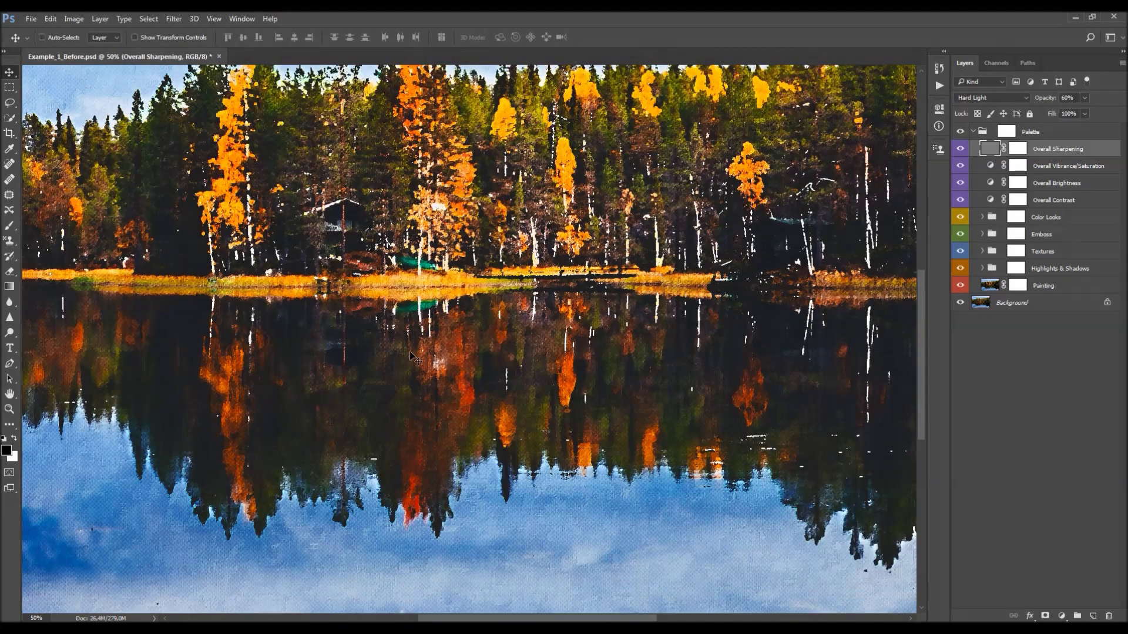
pyautogui.scroll(2, 419, 339)
pyautogui.click(959, 150)
pyautogui.click(962, 150)
pyautogui.hotkey('ctrl', '0')
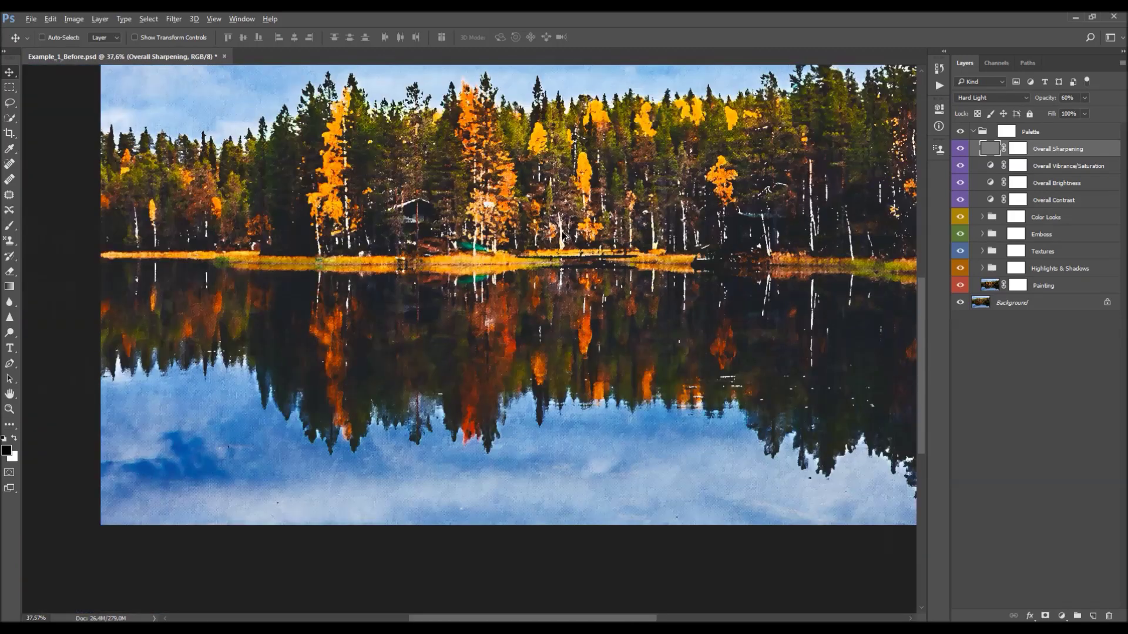
pyautogui.press('Delete')
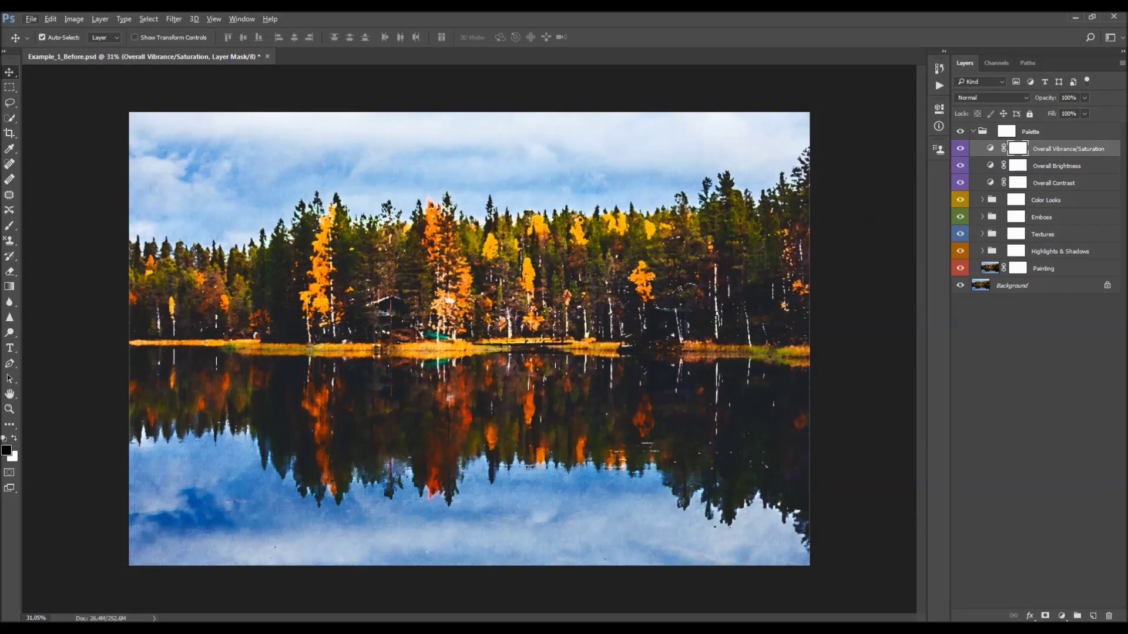
# Merge visible layers into a new desaturated layer and apply High Pass at radius 1
pyautogui.hotkey('ctrl', 'shift', 'alt', 'e')
pyautogui.press('ctrl')
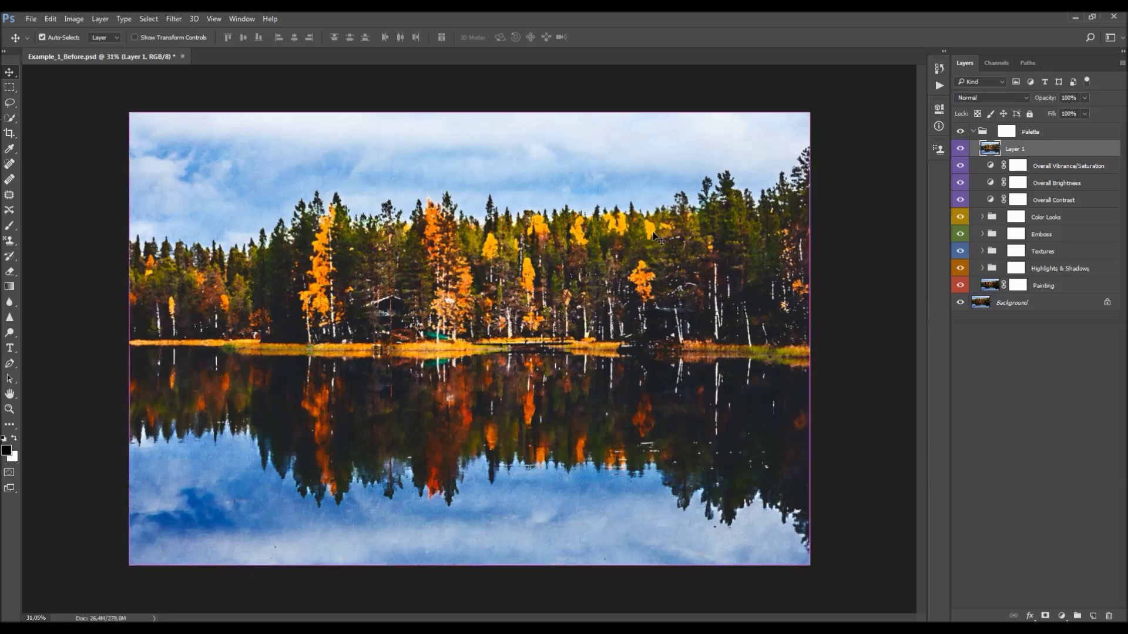
pyautogui.hotkey('ctrl', 'shift', 'u')
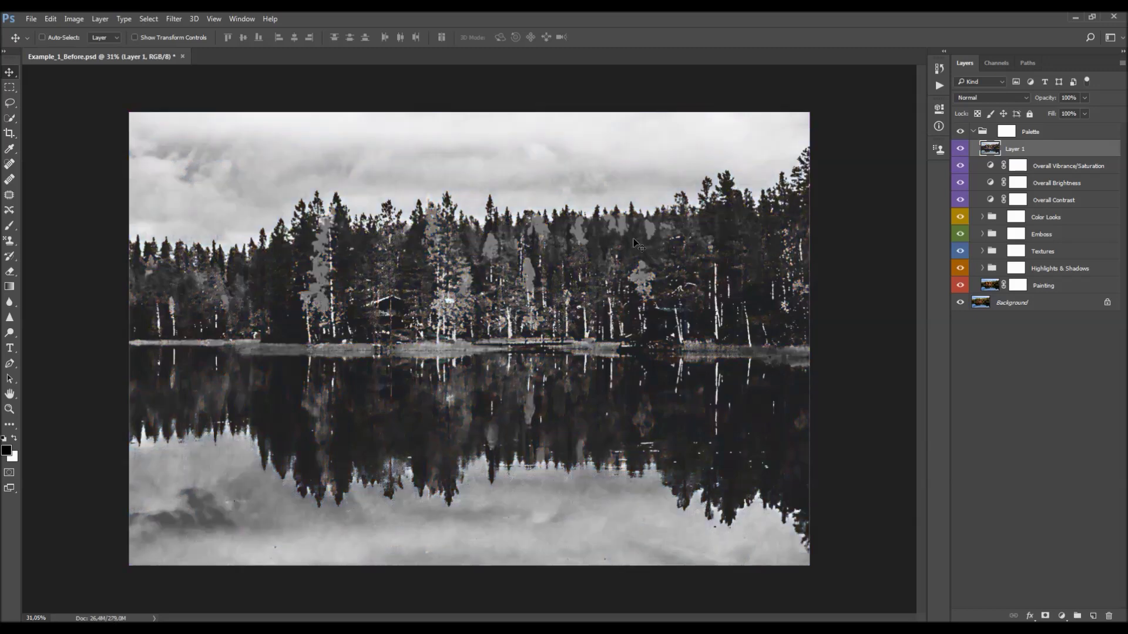
pyautogui.scroll(1, 507, 275)
pyautogui.press('z')
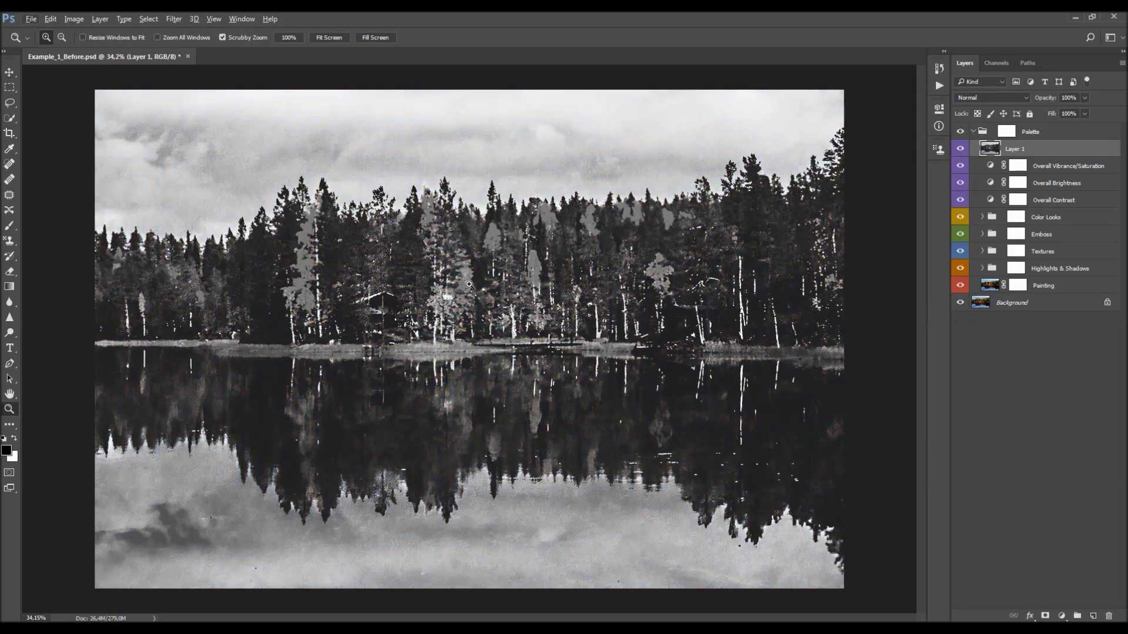
pyautogui.press('v')
pyautogui.click(176, 18)
pyautogui.click(177, 18)
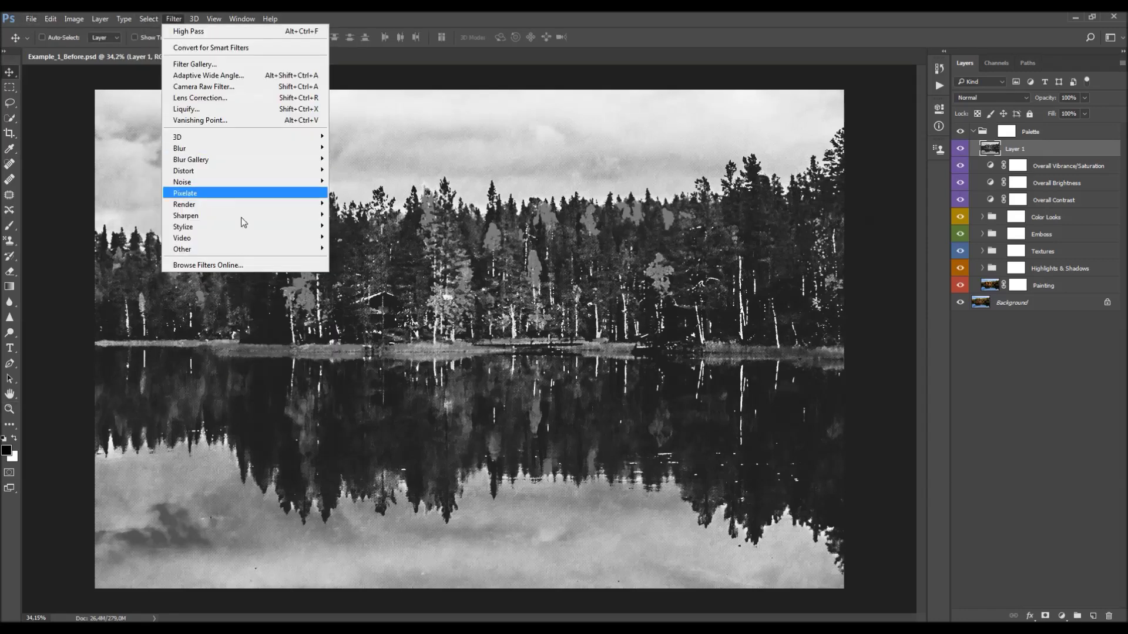
pyautogui.moveTo(246, 251)
pyautogui.click(342, 259)
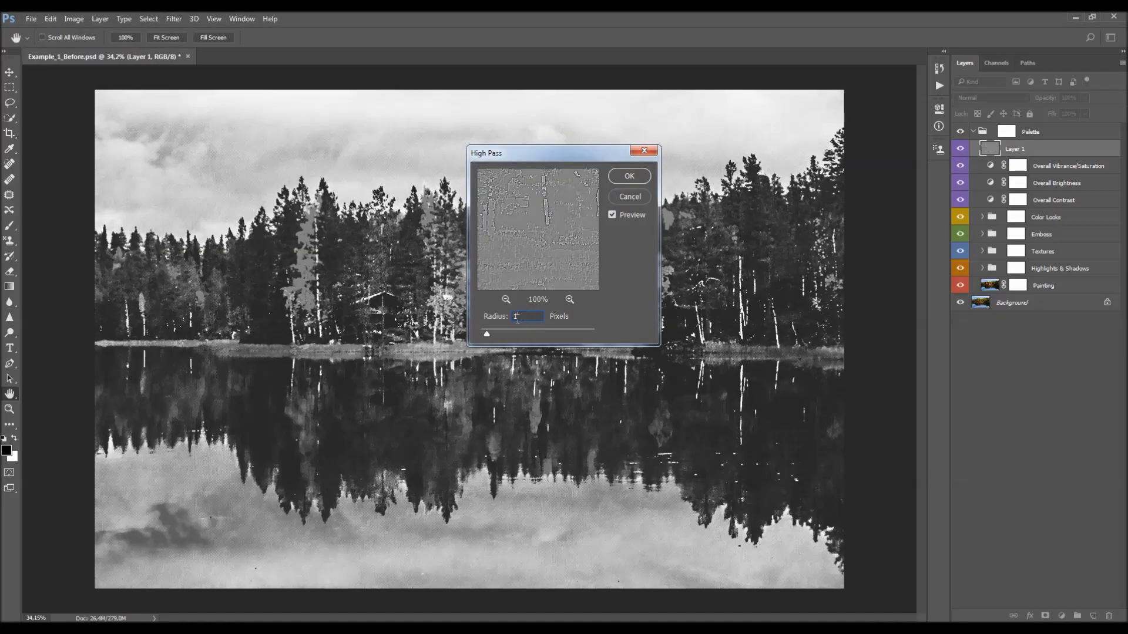
pyautogui.press('Return')
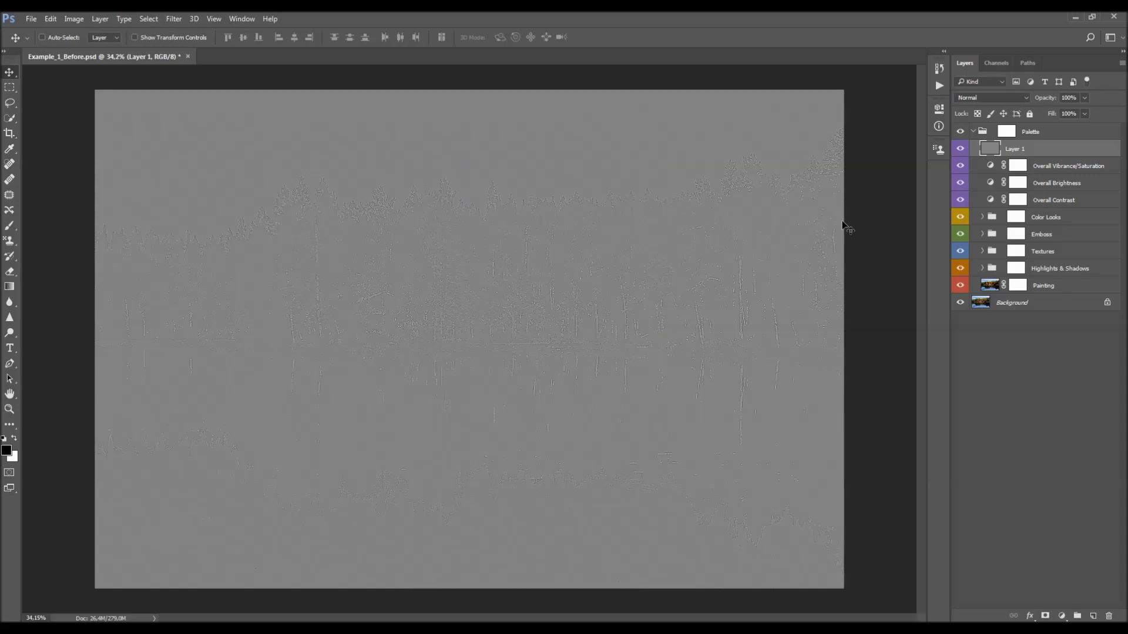
# Blend the high-pass layer as Hard Light at 21% opacity
pyautogui.click(973, 99)
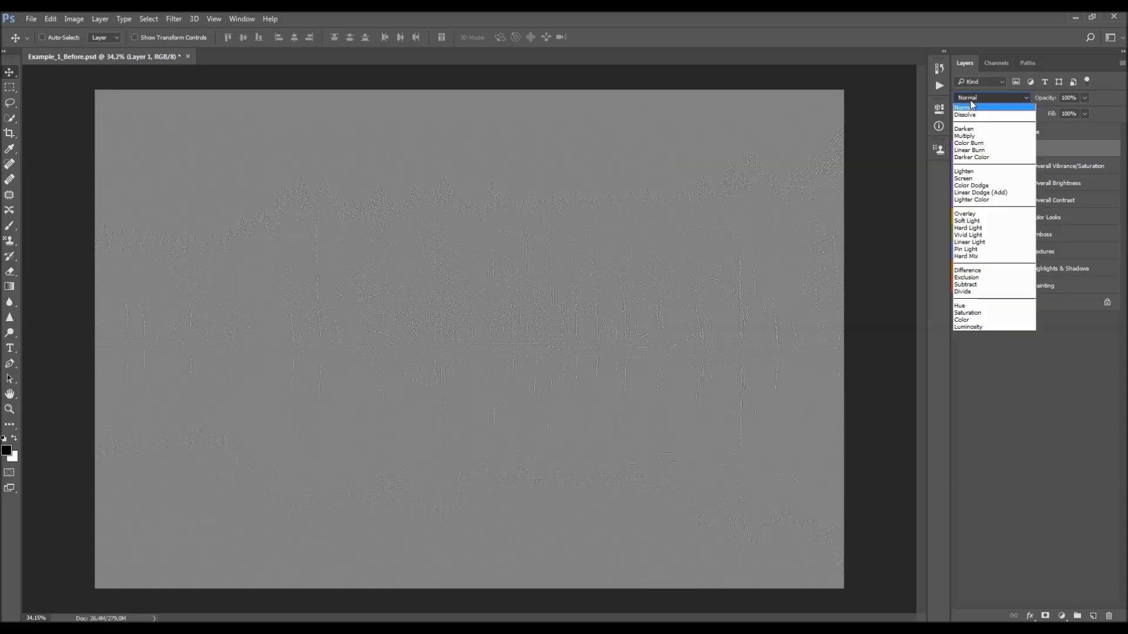
pyautogui.click(970, 228)
pyautogui.press('z')
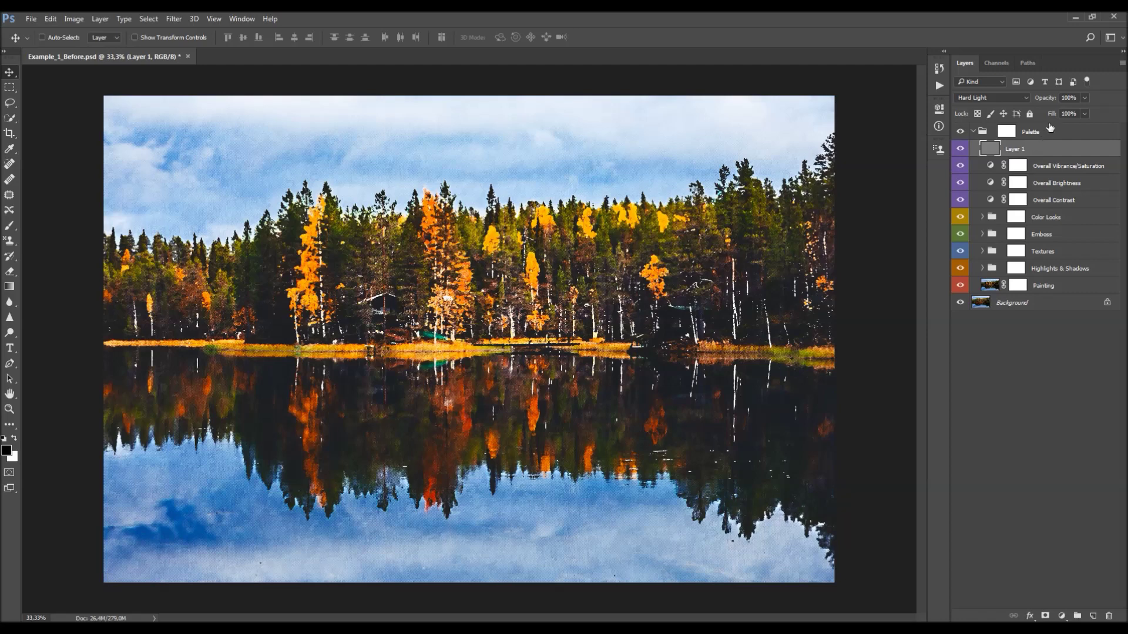
pyautogui.moveTo(1046, 97); pyautogui.dragTo(1125, 213)
pyautogui.click(974, 132)
# Inspect the forest and lake at 50–66.7% zoom, then duplicate the Background layer
pyautogui.press('z')
pyautogui.click(434, 303)
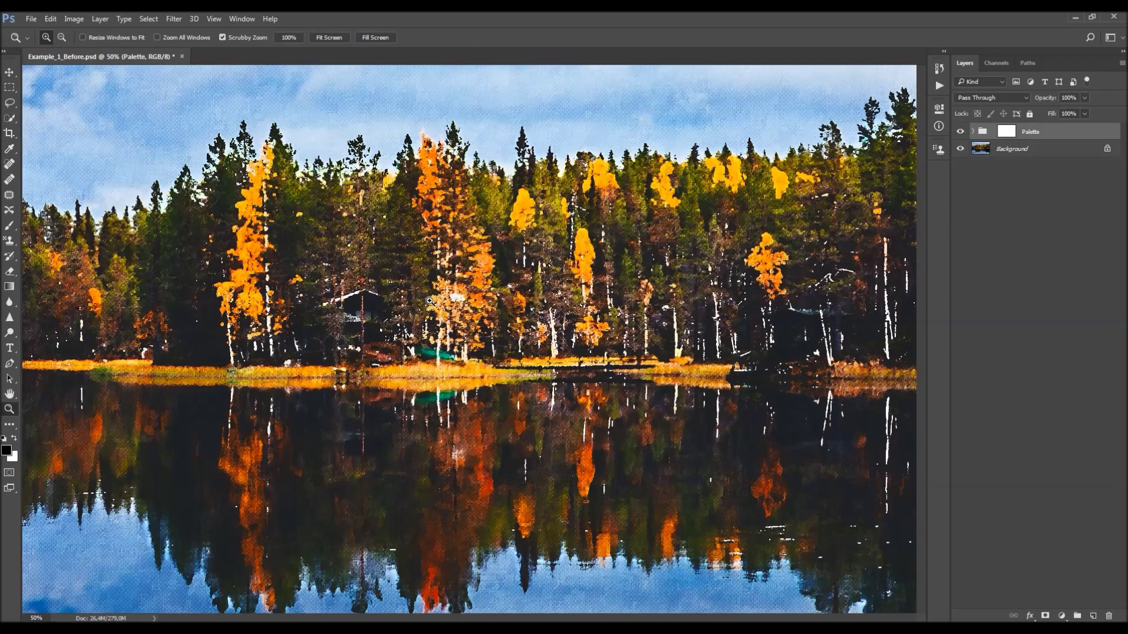
pyautogui.press('h')
pyautogui.moveTo(481, 273); pyautogui.dragTo(575, 329)
pyautogui.press('z')
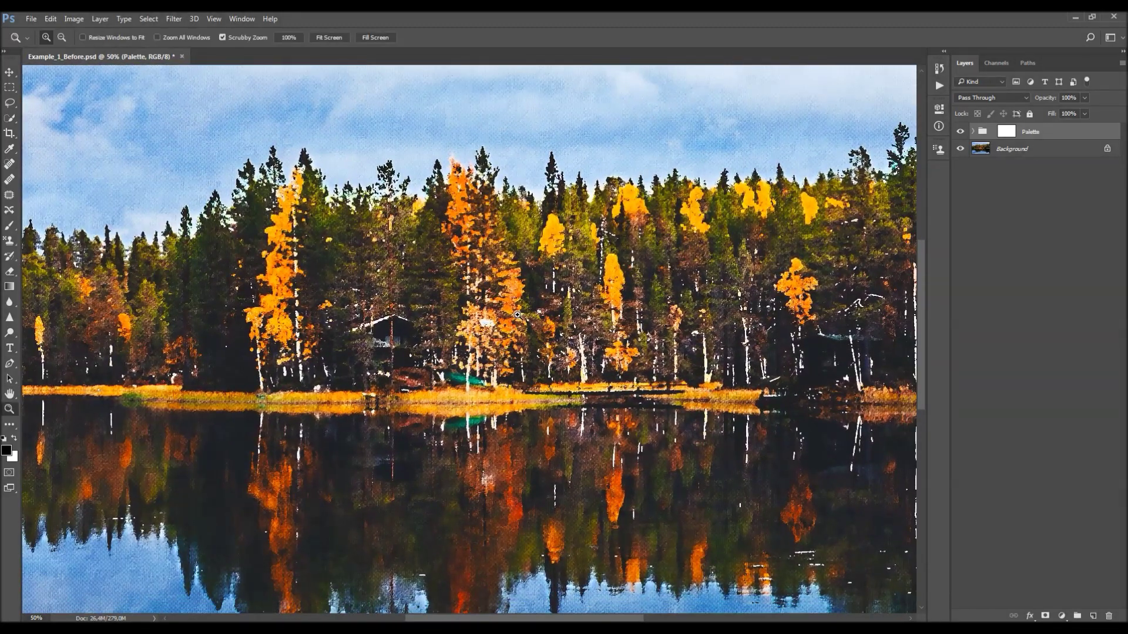
pyautogui.click(517, 315)
pyautogui.keyDown('alt'); pyautogui.click(517, 316); pyautogui.keyUp('alt')
pyautogui.keyDown('alt'); pyautogui.click(517, 316); pyautogui.keyUp('alt')
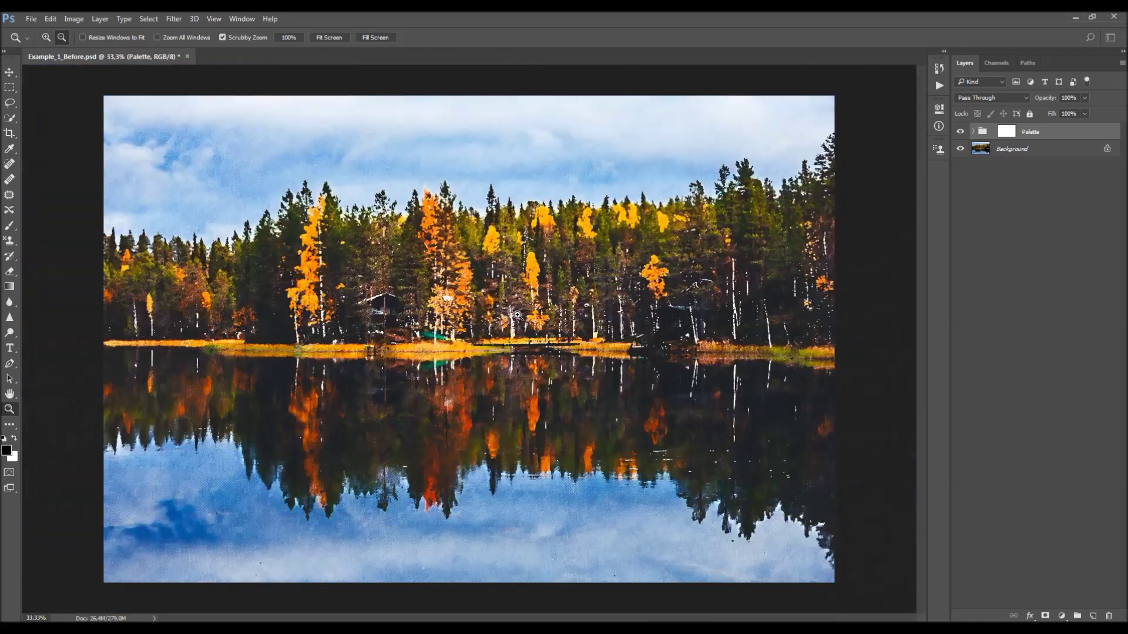
pyautogui.press('h')
pyautogui.click(1021, 148)
pyautogui.hotkey('ctrl', 'j')
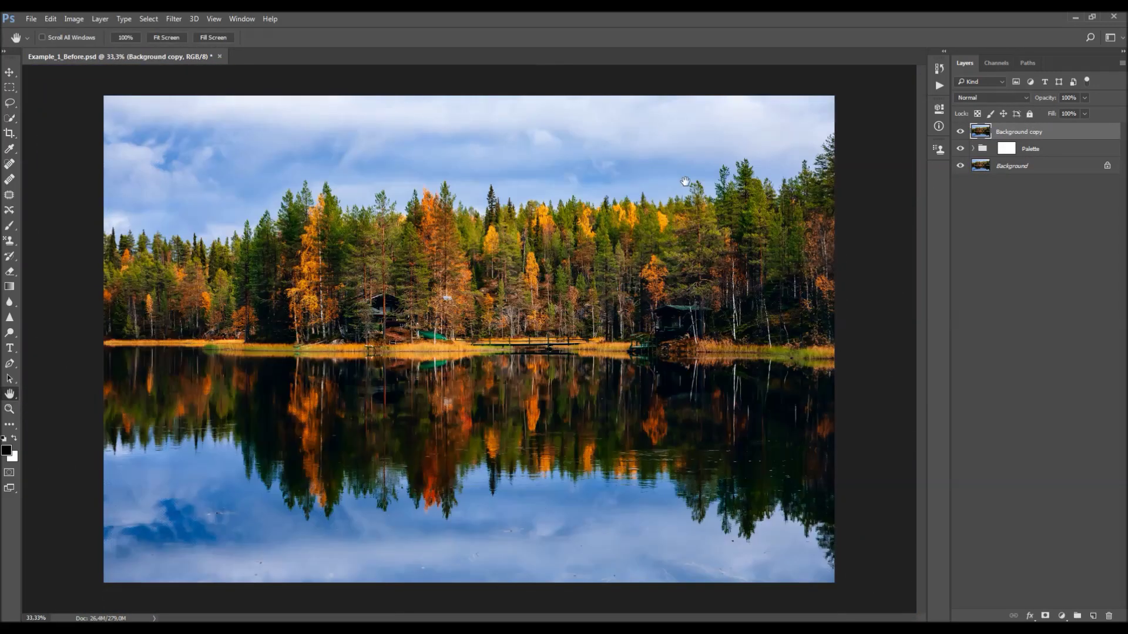
# Hide the Background copy and inspect the painted lake scene at 50% zoom
pyautogui.click(960, 133)
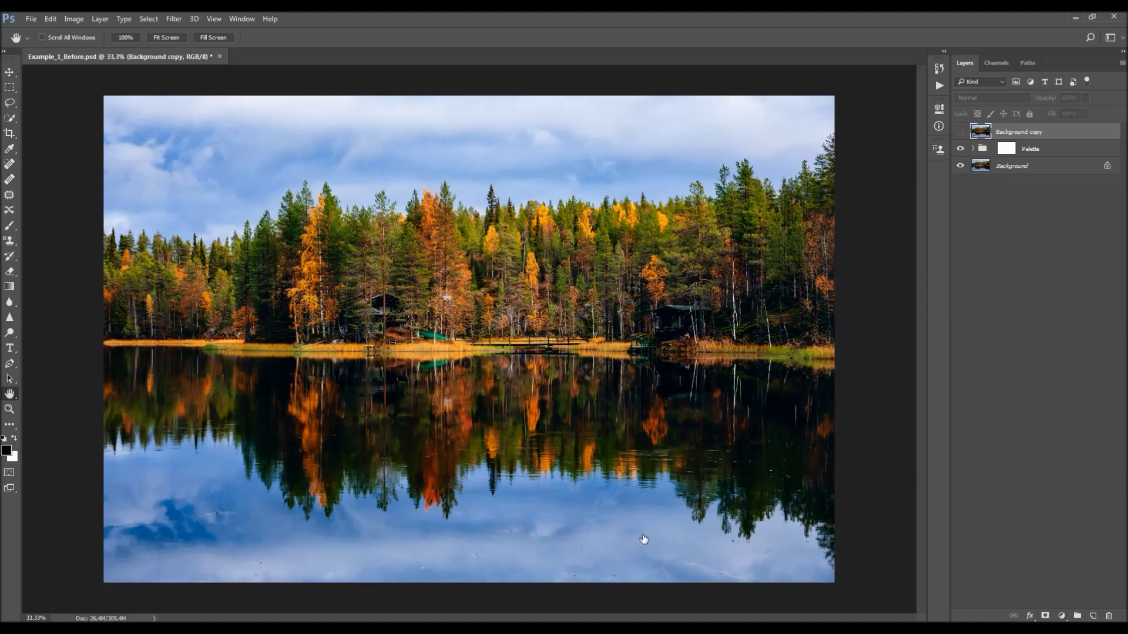
pyautogui.press('z')
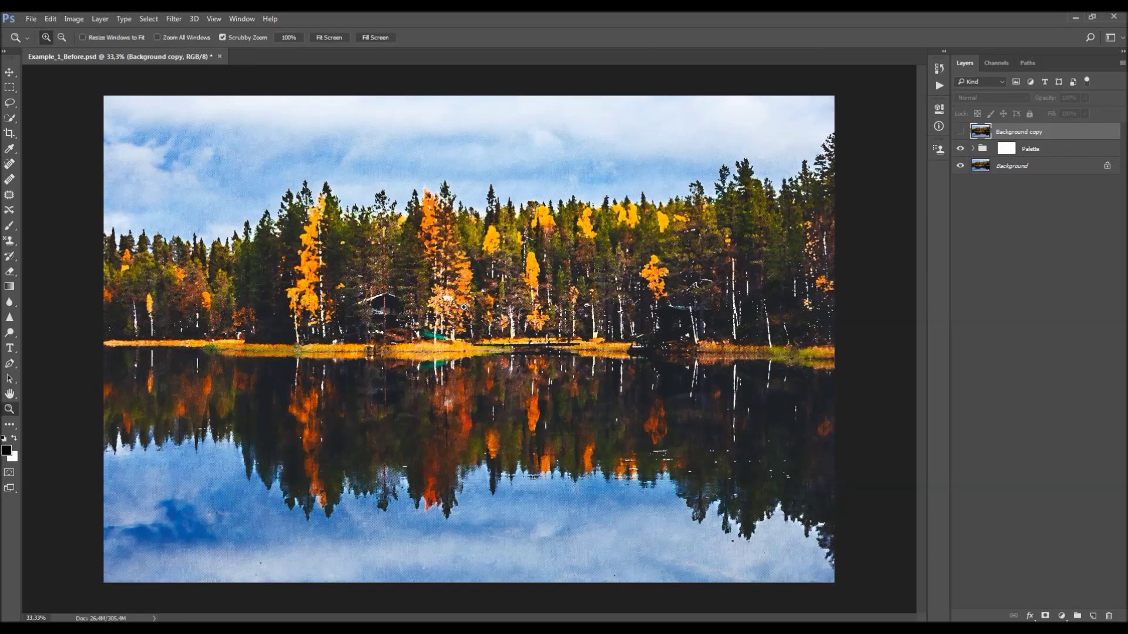
pyautogui.click(464, 307)
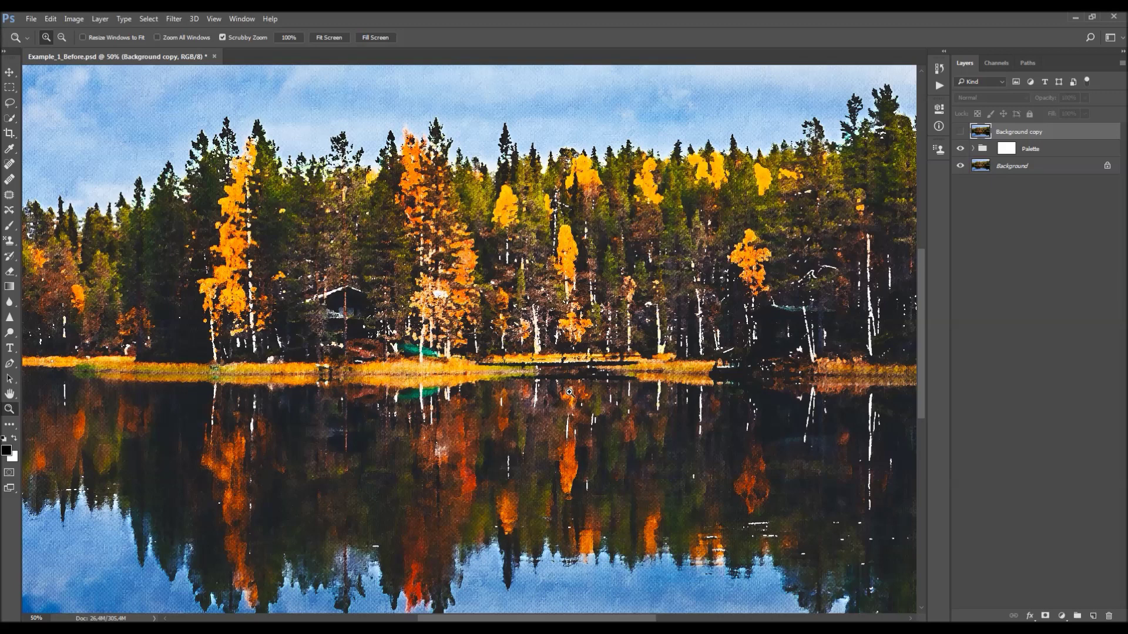
pyautogui.press('v')
pyautogui.scroll(1, 567, 391)
pyautogui.scroll(-1, 569, 398)
pyautogui.scroll(-1, 570, 400)
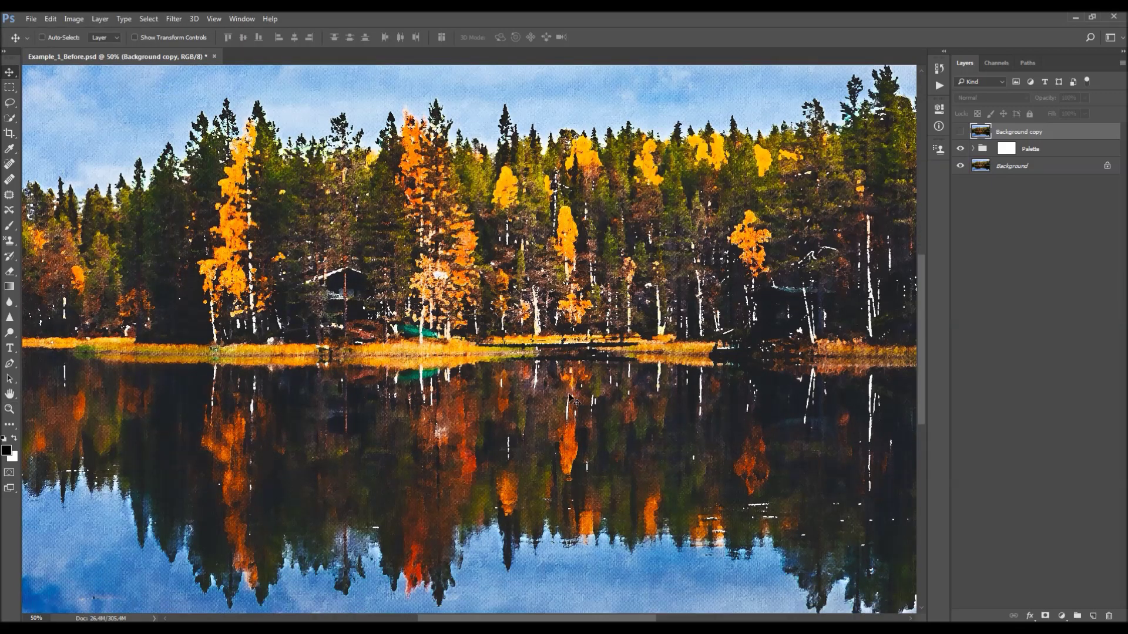